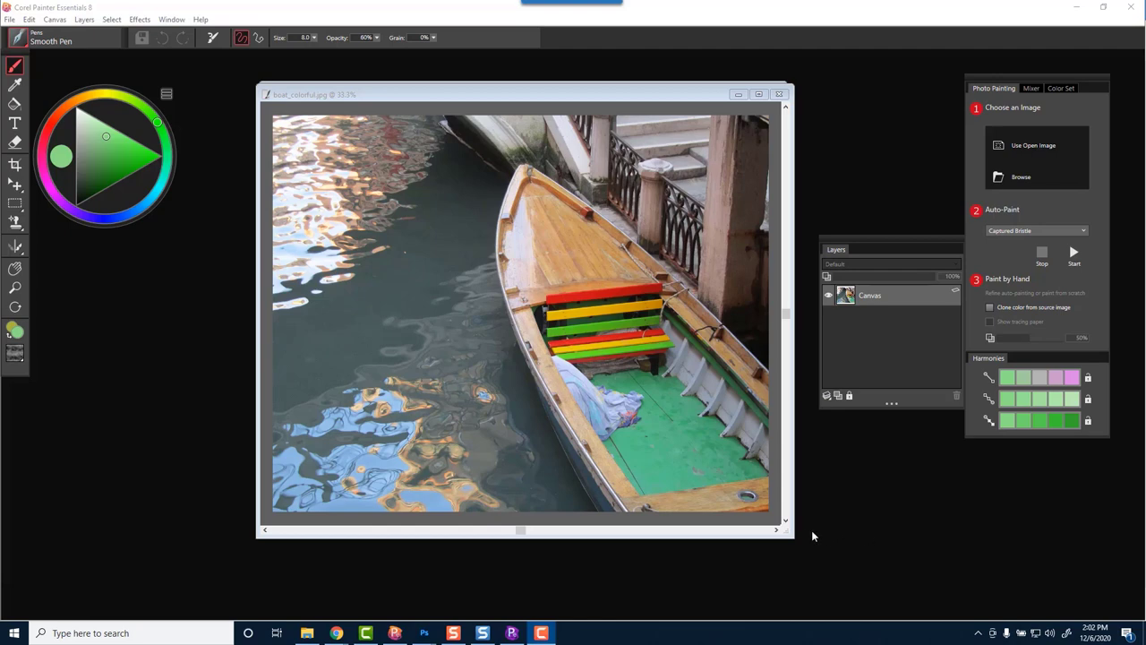
- Enlarge the boat_colorful.jpg window, move it aside and minimize it to bring the boat painting into view
drag(788, 531, 818, 560)
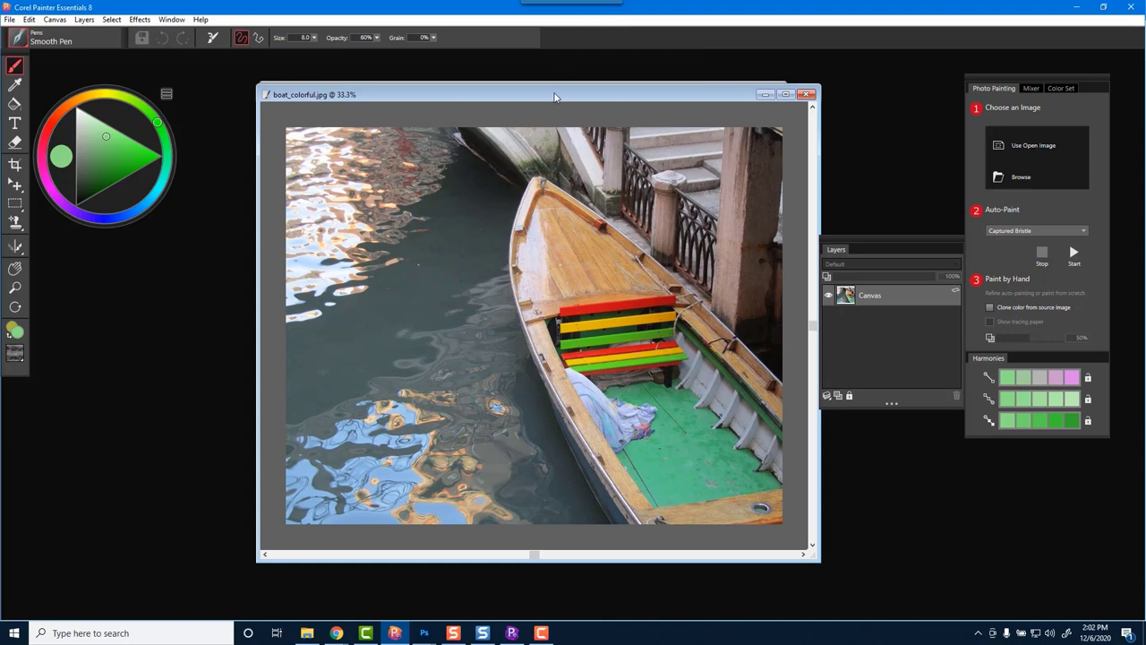
mouse_move(557, 99)
mouse_down()
mouse_move(551, 111)
mouse_move(555, 91)
mouse_up()
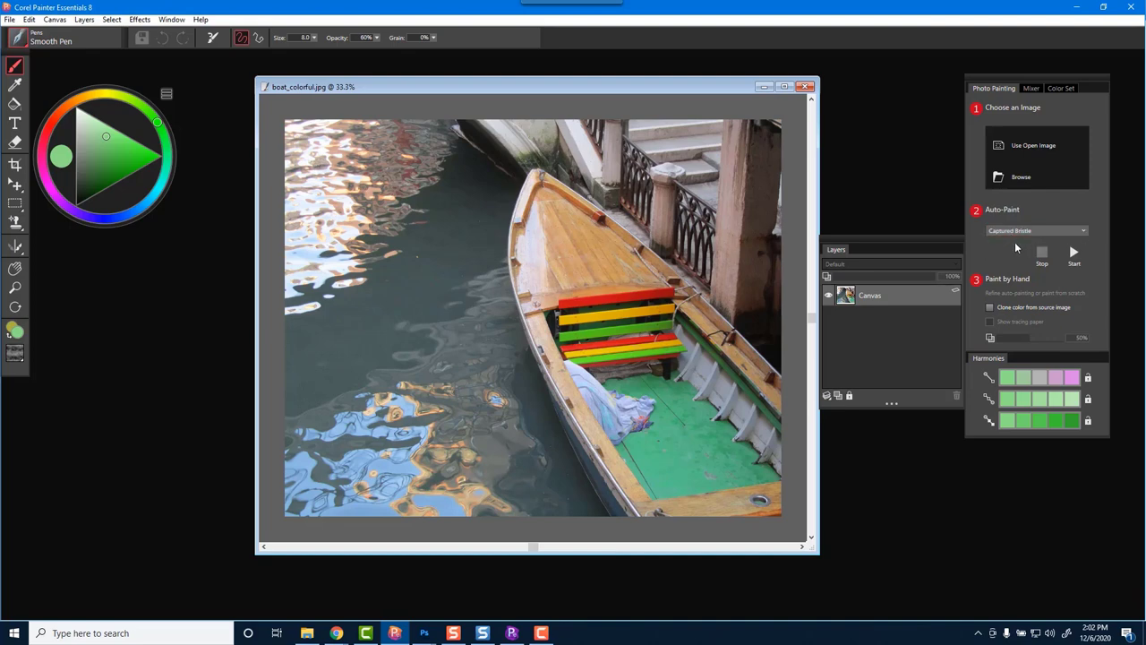
mouse_move(557, 90)
mouse_down()
mouse_move(516, 177)
mouse_move(435, 236)
mouse_move(289, 162)
mouse_up()
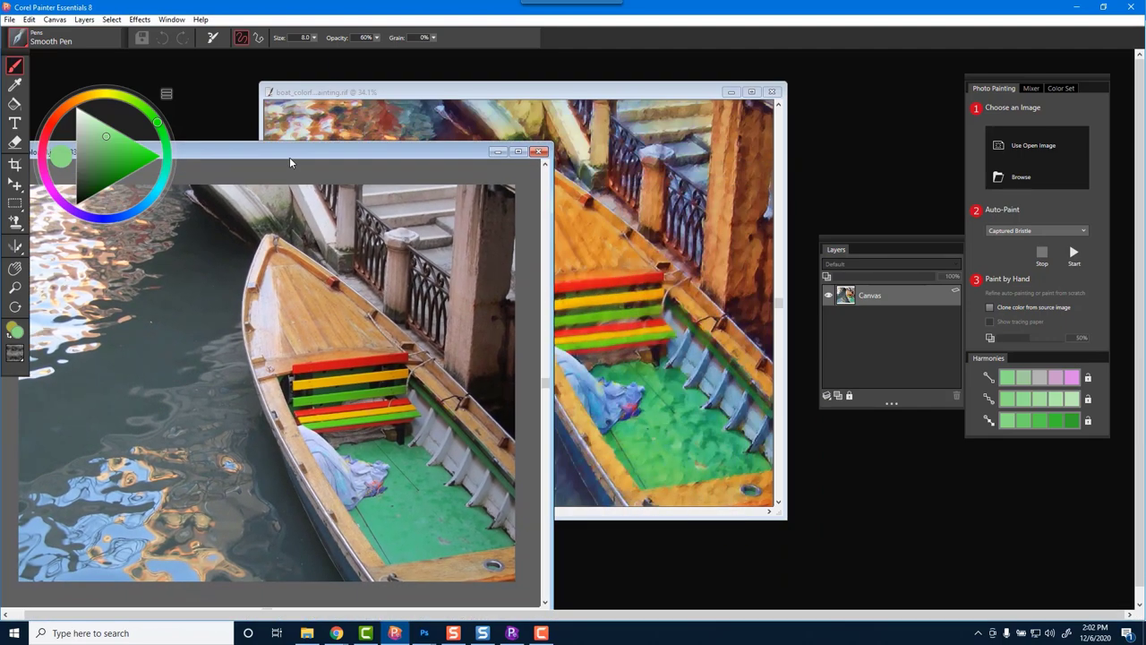
mouse_move(421, 169)
mouse_down()
mouse_move(661, 498)
mouse_move(632, 77)
mouse_move(647, 113)
mouse_up()
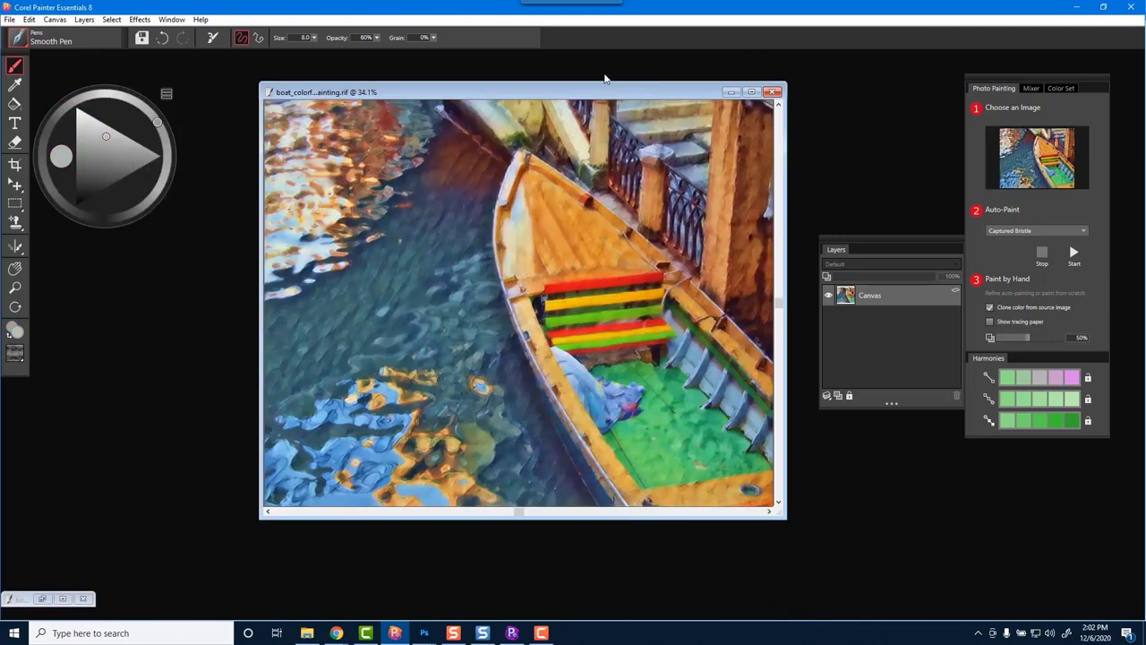
click(739, 110)
- Choose the Bristle Oil brush from the Photo Painting - General category
click(27, 42)
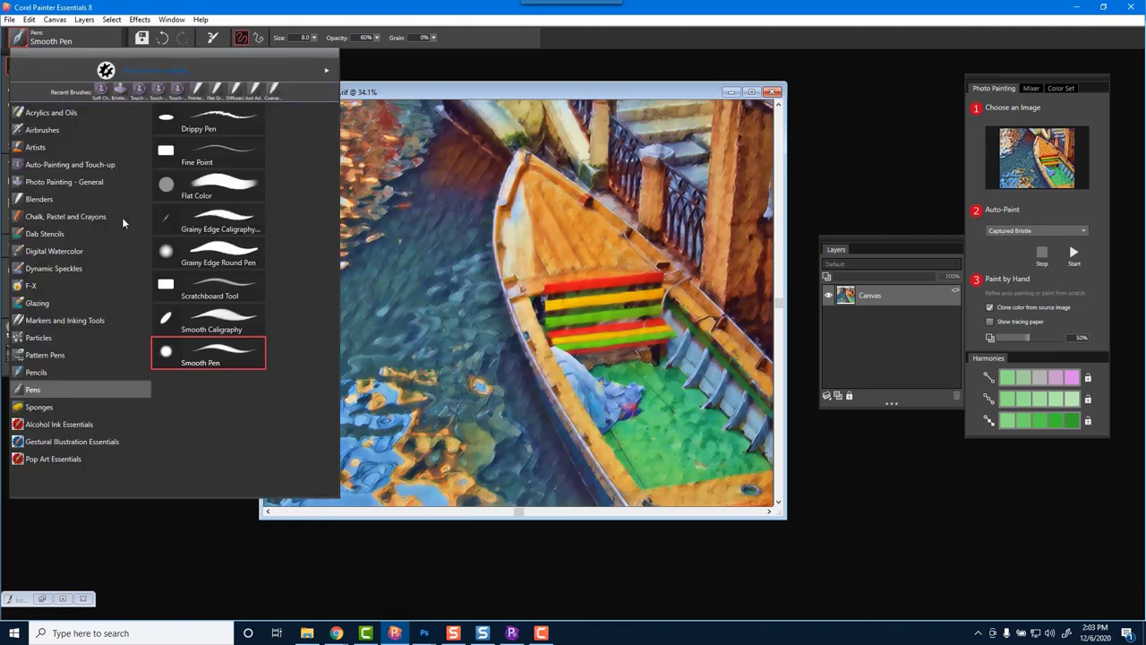
click(69, 183)
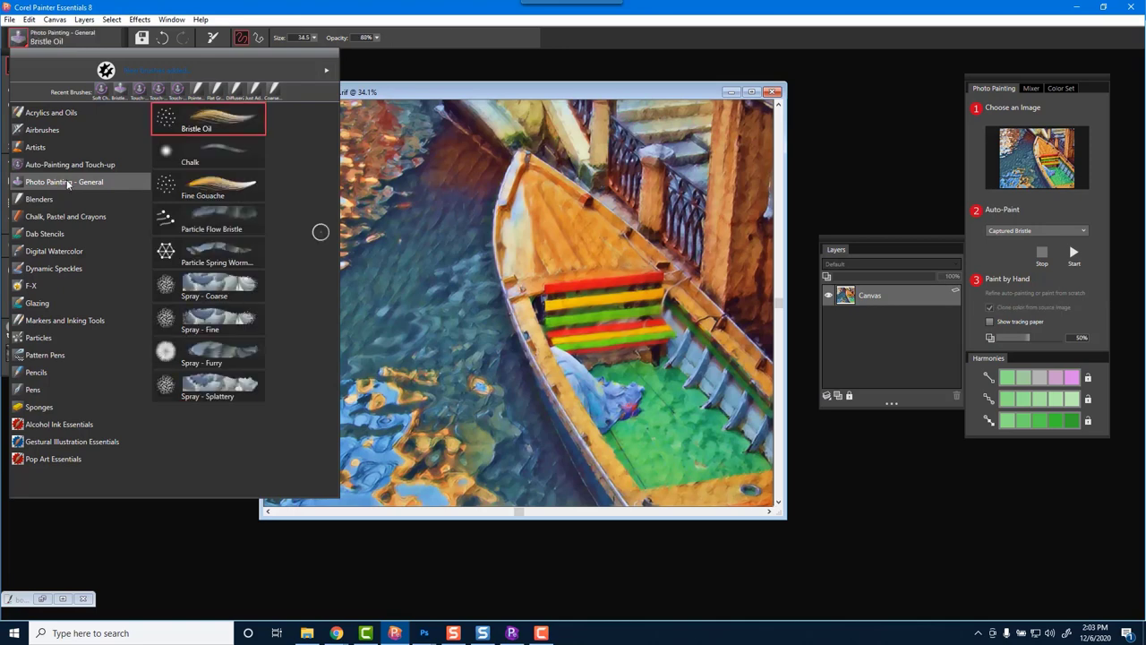
click(215, 117)
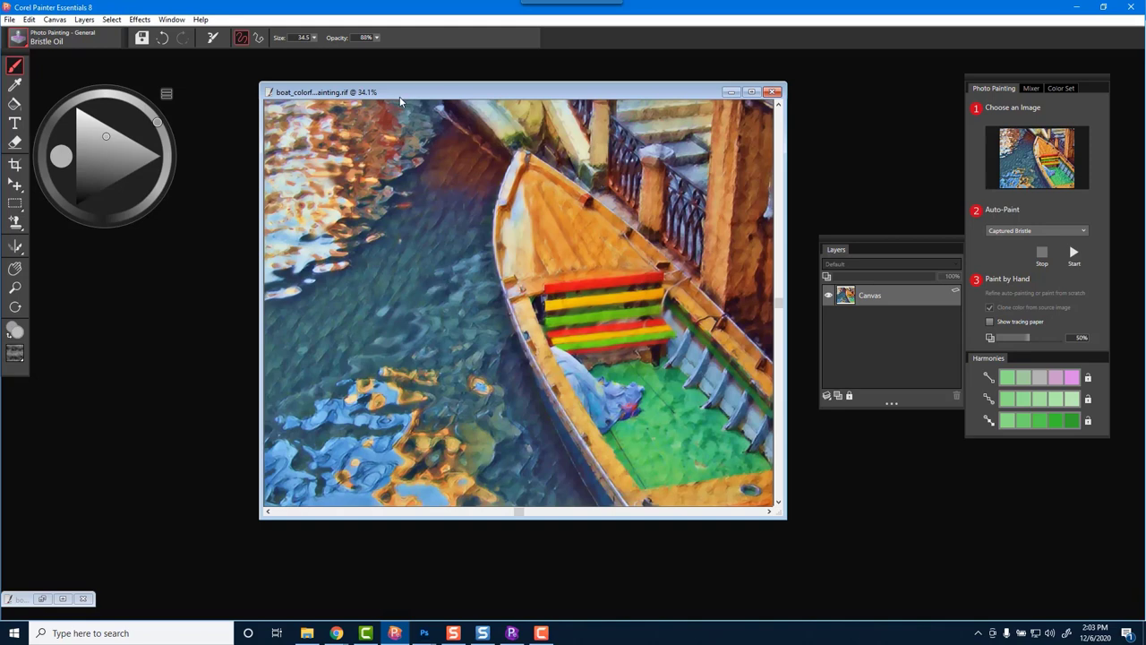
- Reduce the brush size to 22.4 and try strokes on the boat's wooden bow, undoing the unwanted one
click(314, 38)
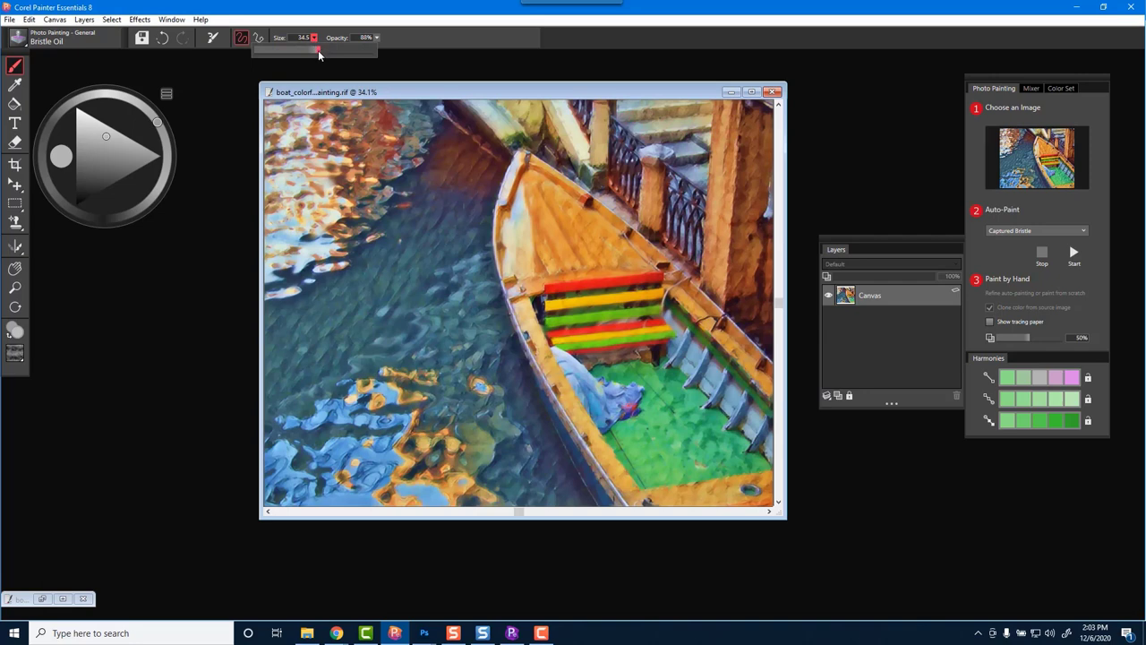
mouse_move(319, 51)
mouse_down()
mouse_move(330, 53)
mouse_move(313, 56)
mouse_up()
key(bracketleft)
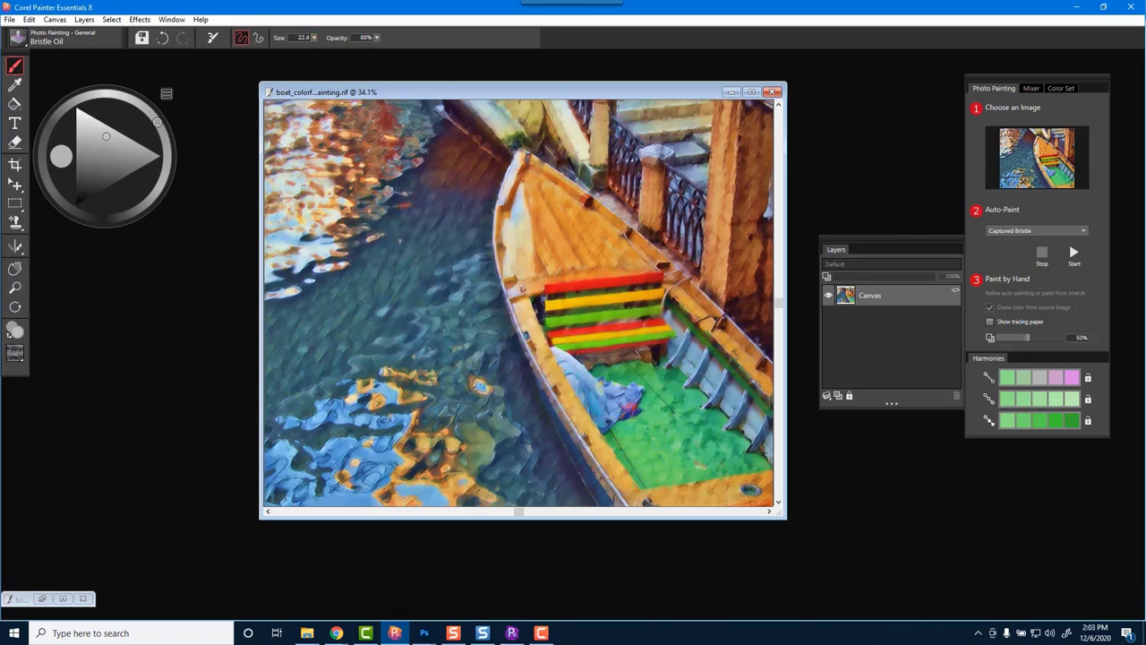
key(ctrl+z)
click(524, 172)
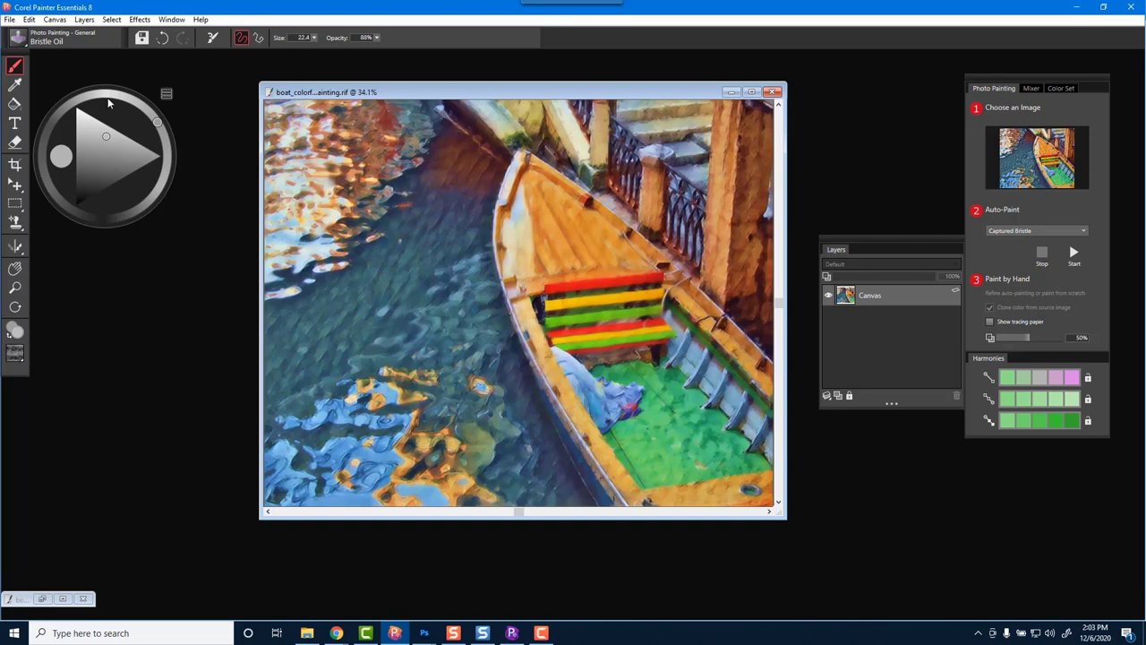
- Try to turn off Use Clone Color for the Bristle Oil brush
click(165, 94)
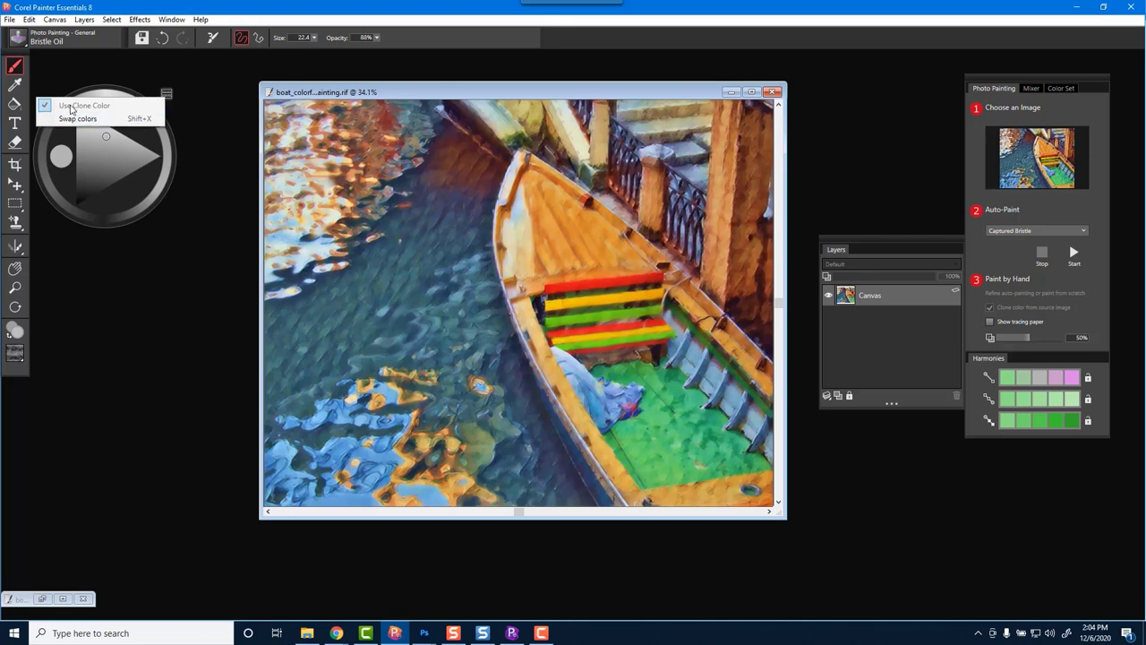
click(72, 112)
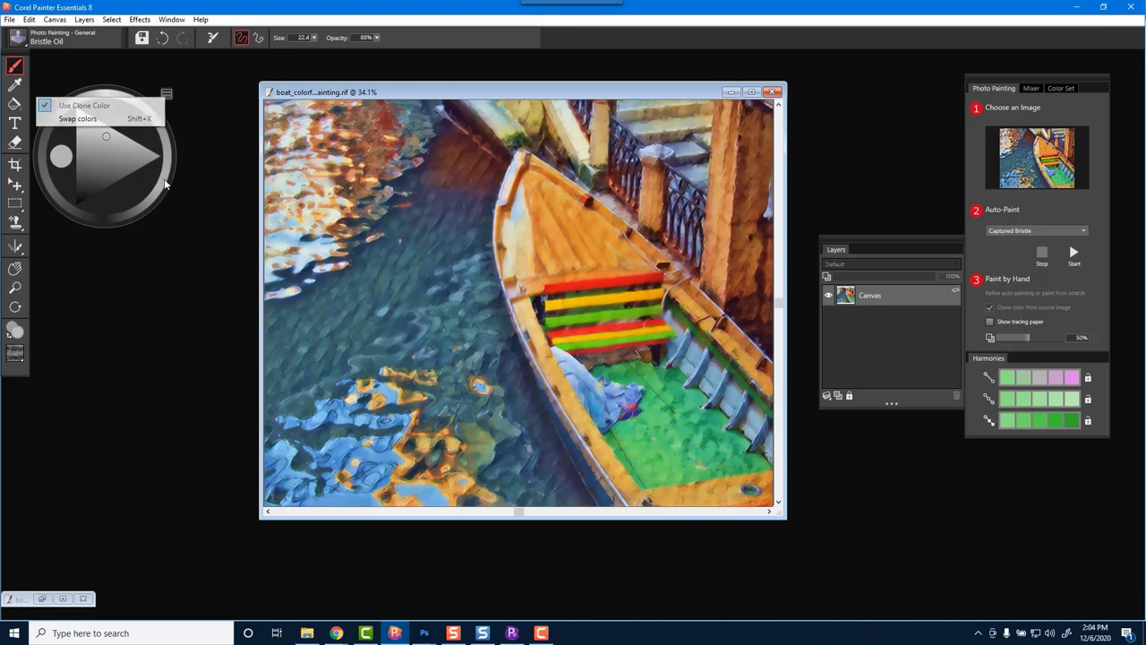
click(165, 95)
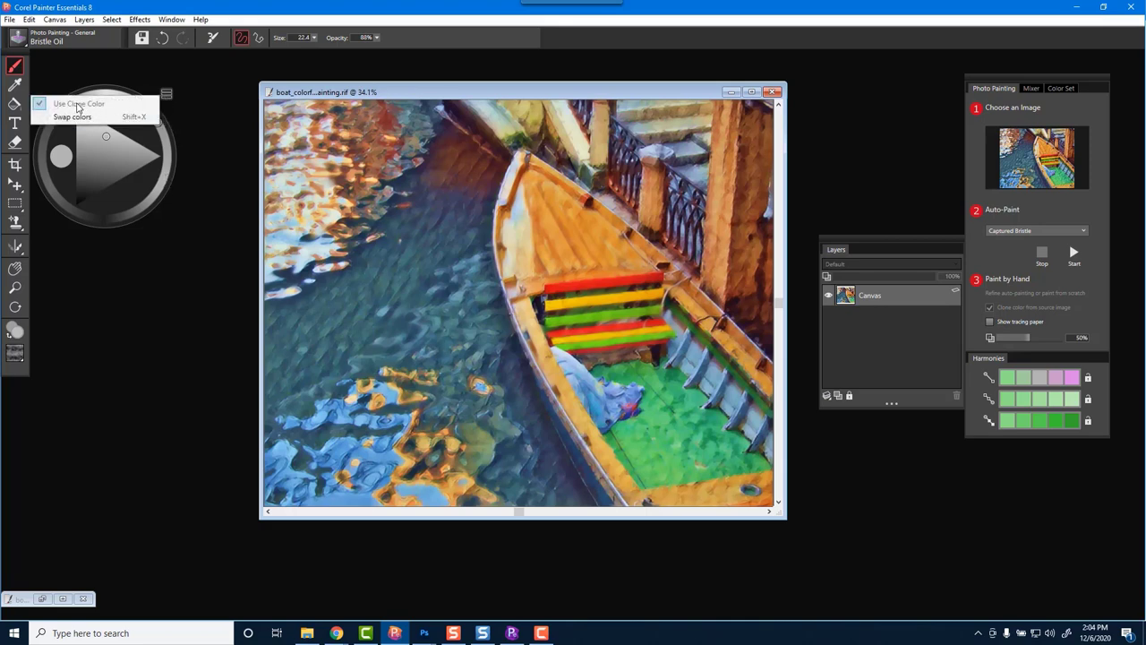
click(35, 74)
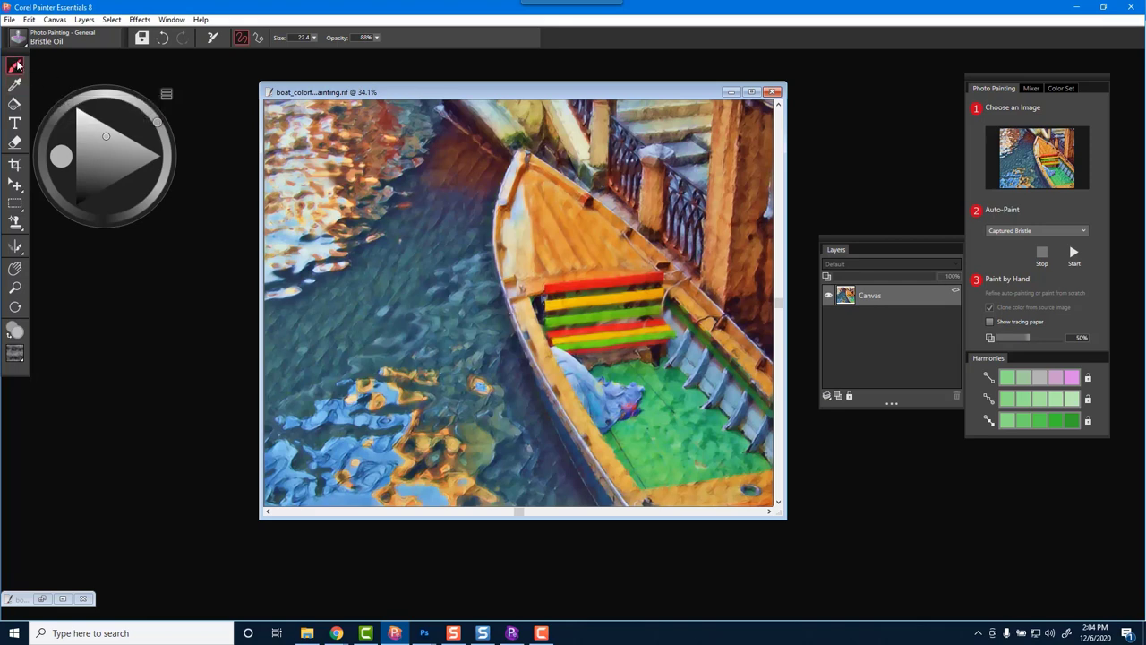
- Switch to the Concept Art Jitter Smooth brush in Chalk, Pastel and Crayons and turn off Use Clone Color
click(18, 38)
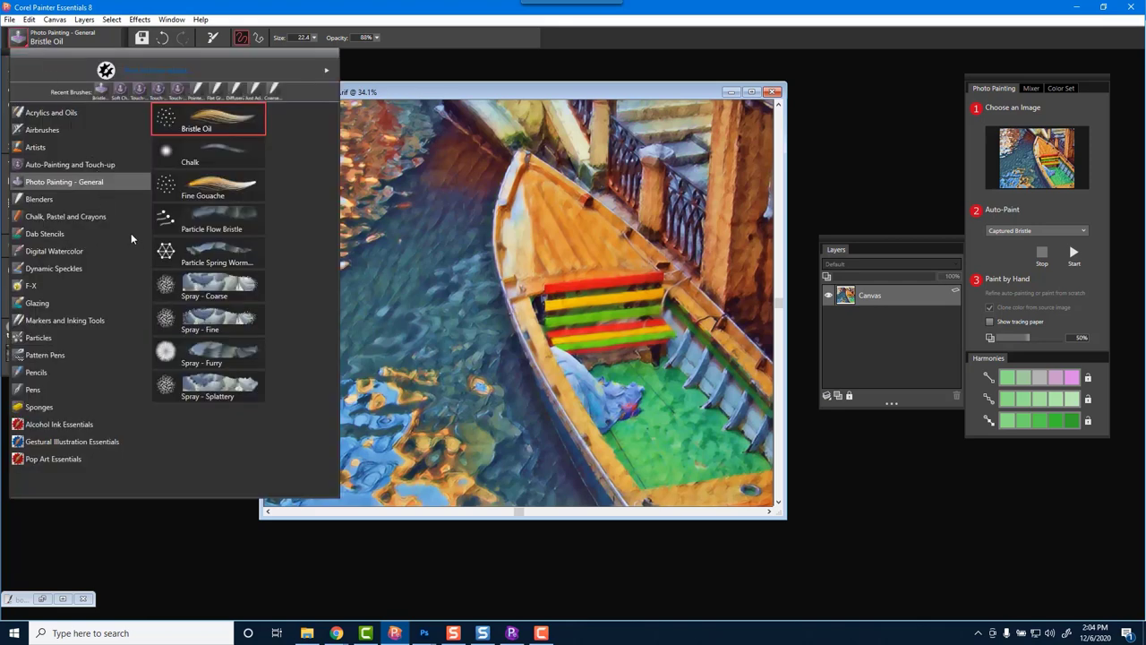
click(76, 220)
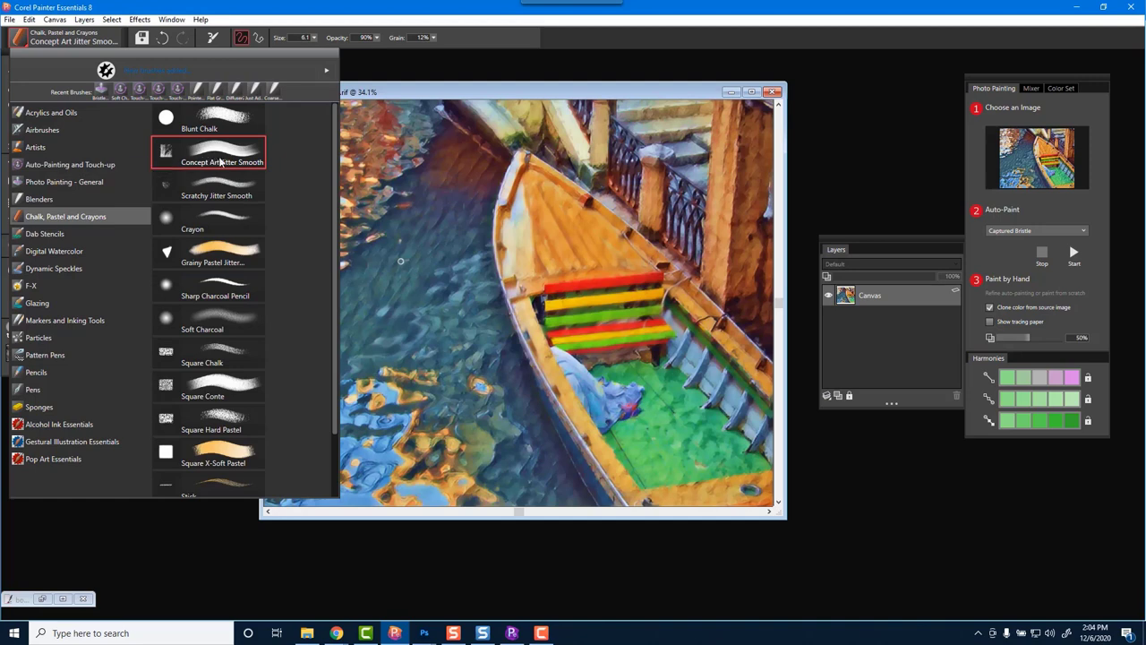
click(204, 154)
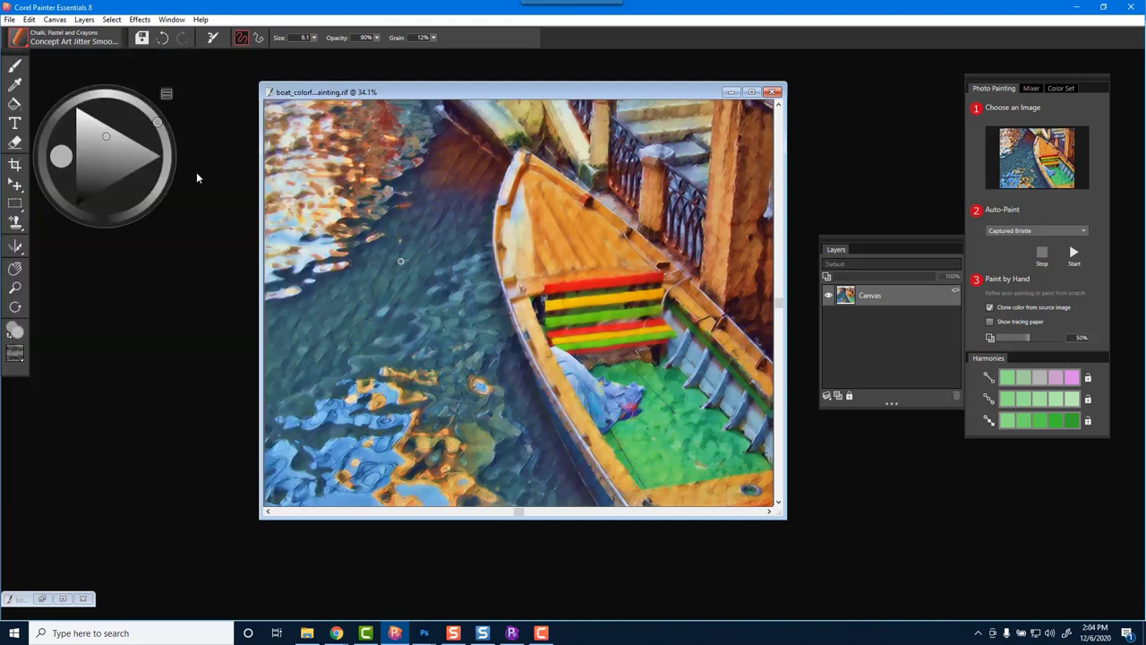
click(167, 93)
click(54, 106)
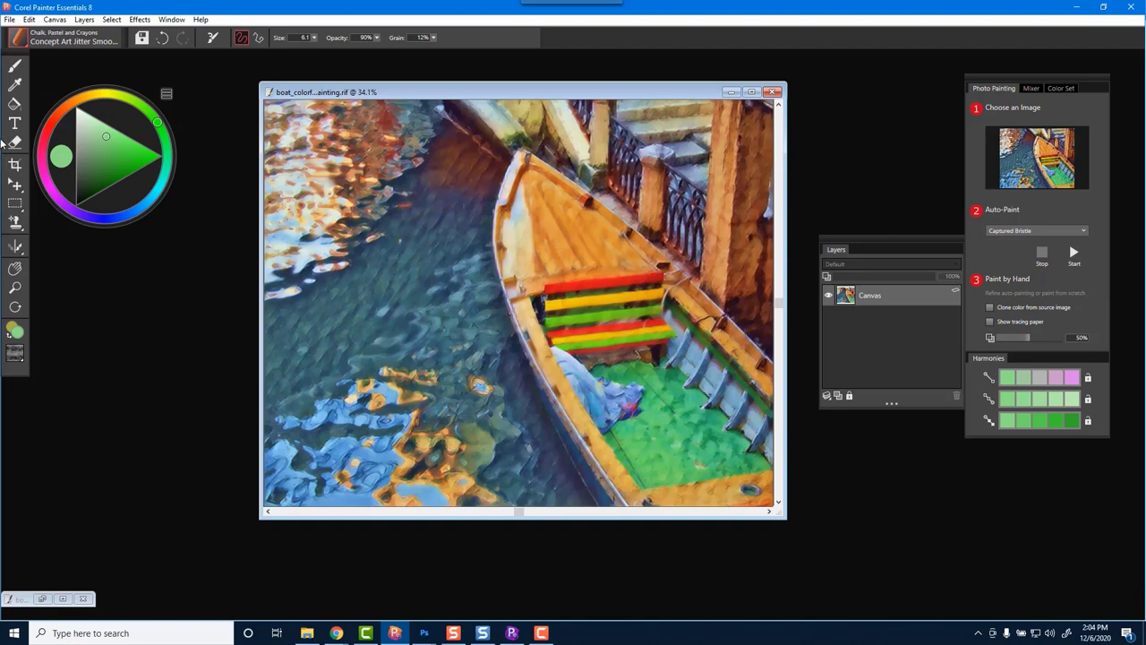
- Sample the orange wood color from the boat's bow and return to the brush
click(14, 83)
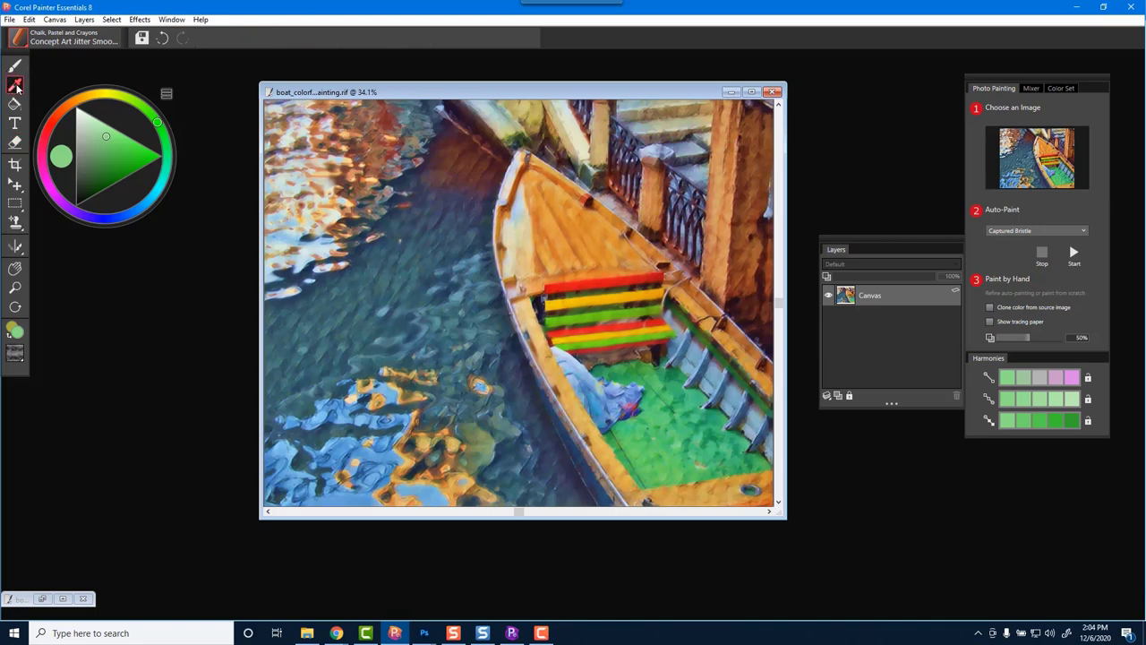
key(b)
alt+click(562, 227)
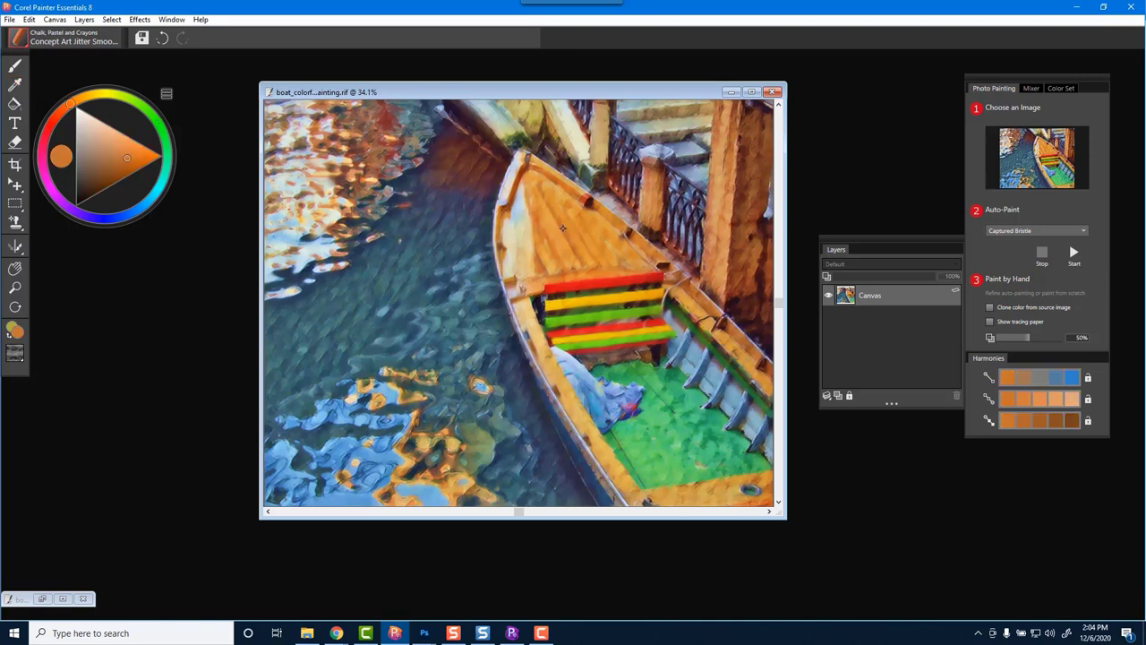
alt+click(562, 226)
key(b)
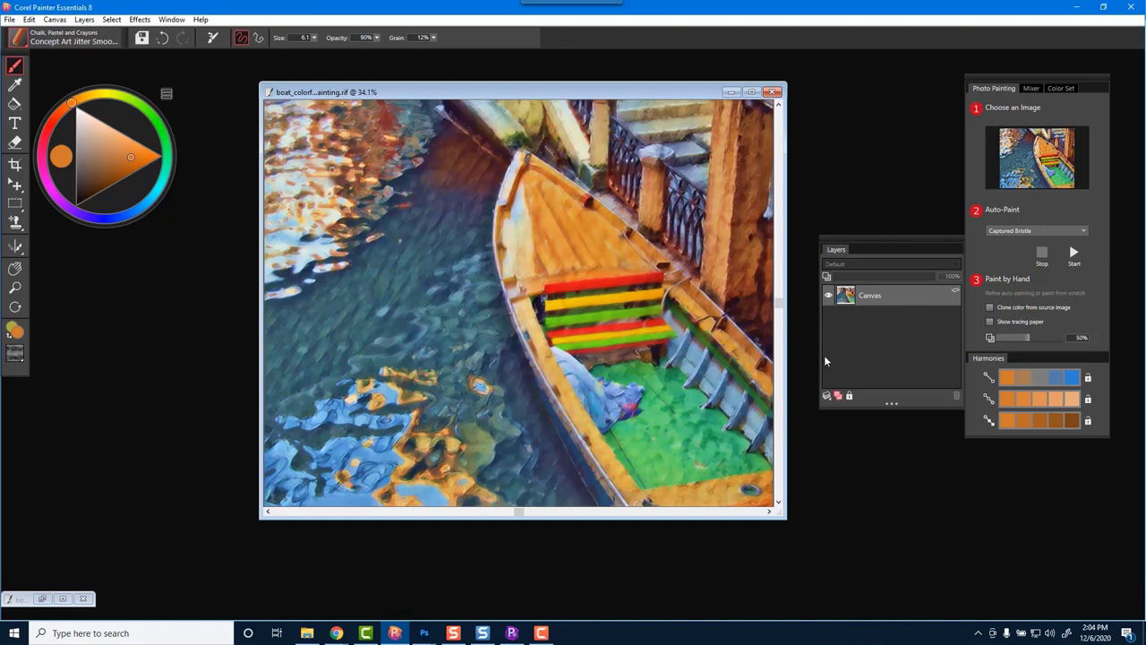
- Place the Layers panel beside the painting and add a new layer above the canvas with the Default composite method
drag(854, 241, 832, 164)
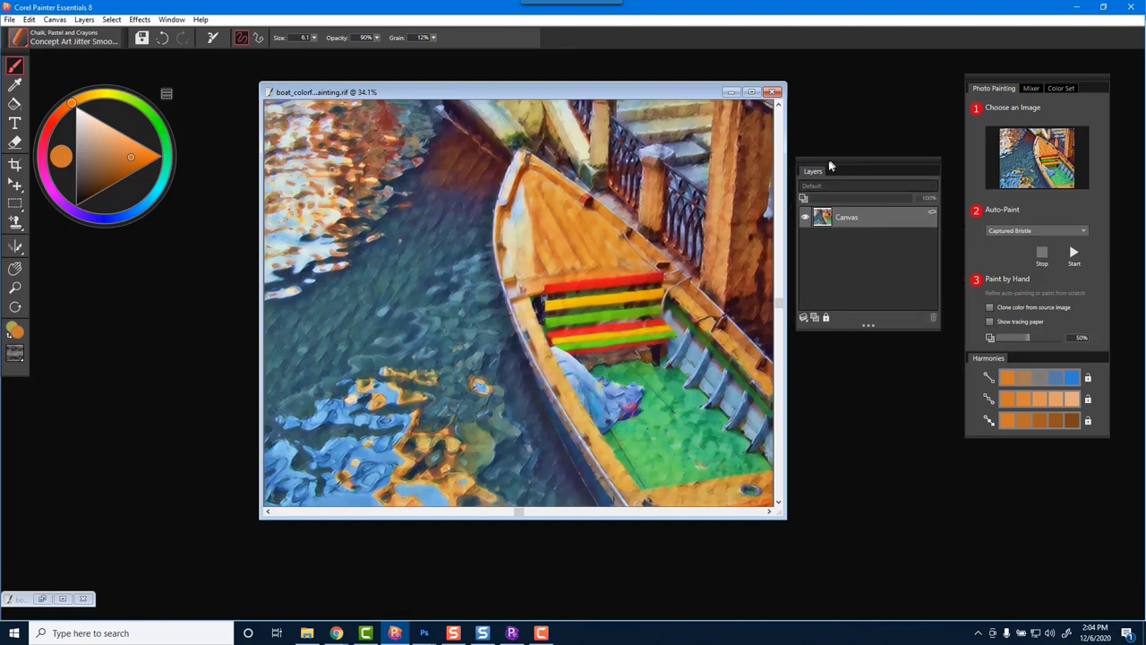
click(171, 20)
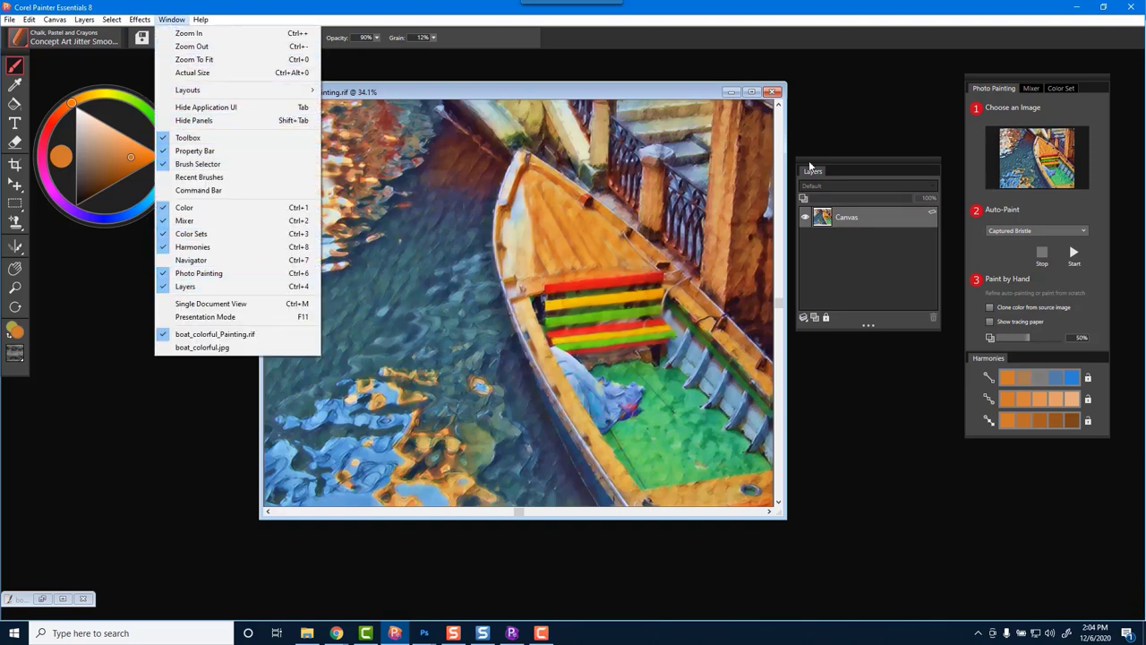
click(880, 256)
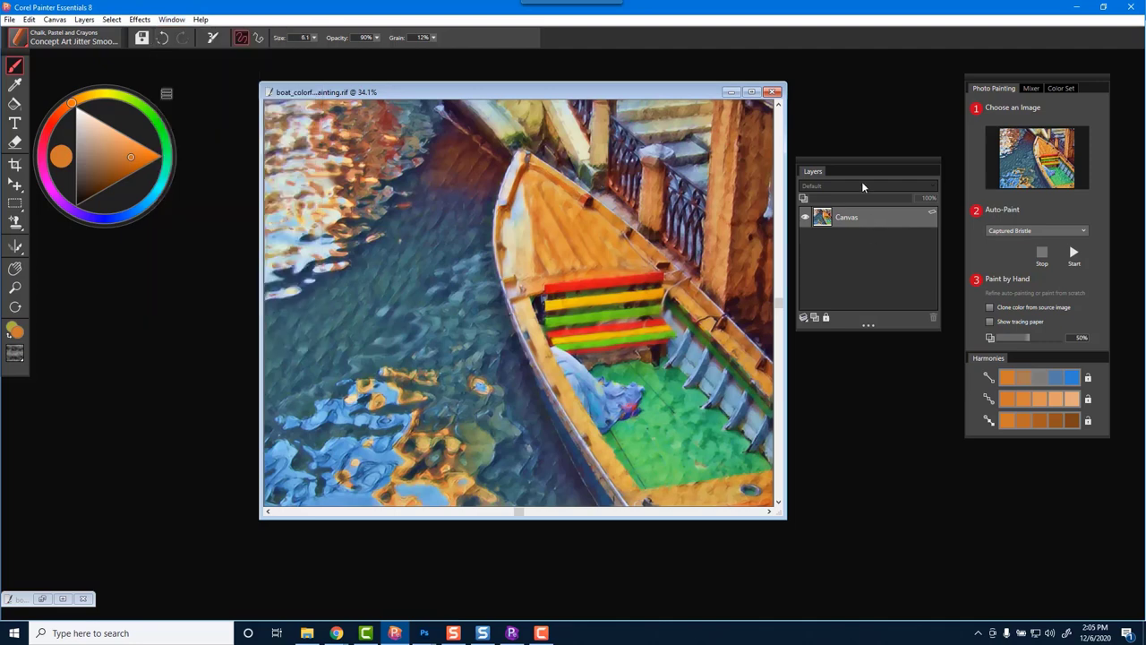
click(814, 317)
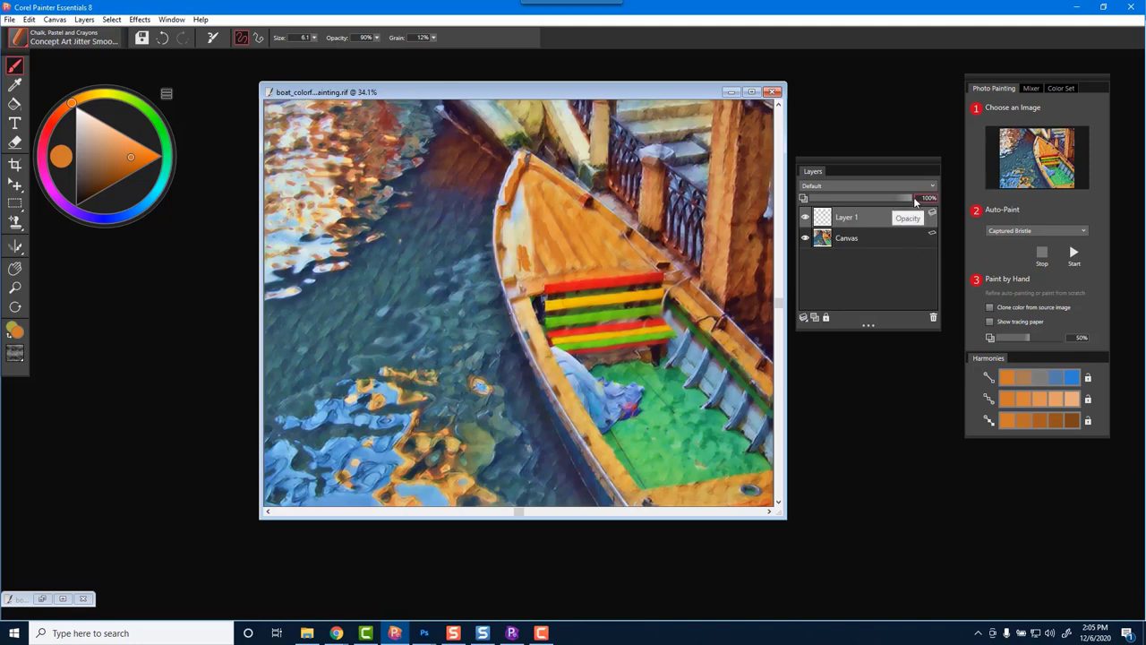
click(855, 186)
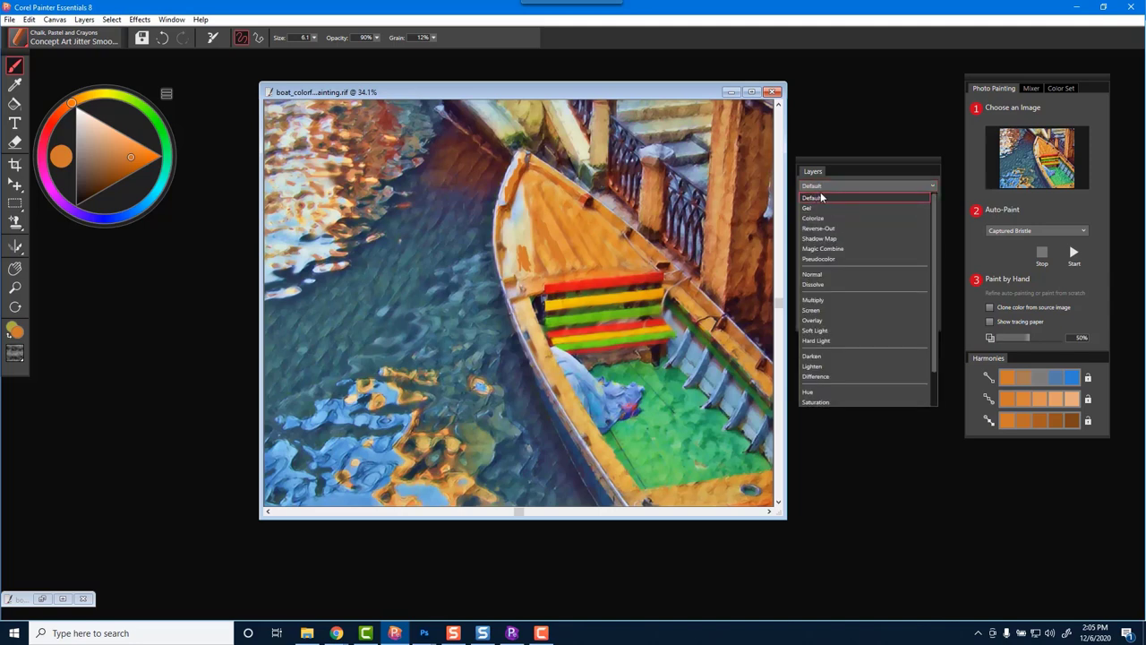
click(821, 197)
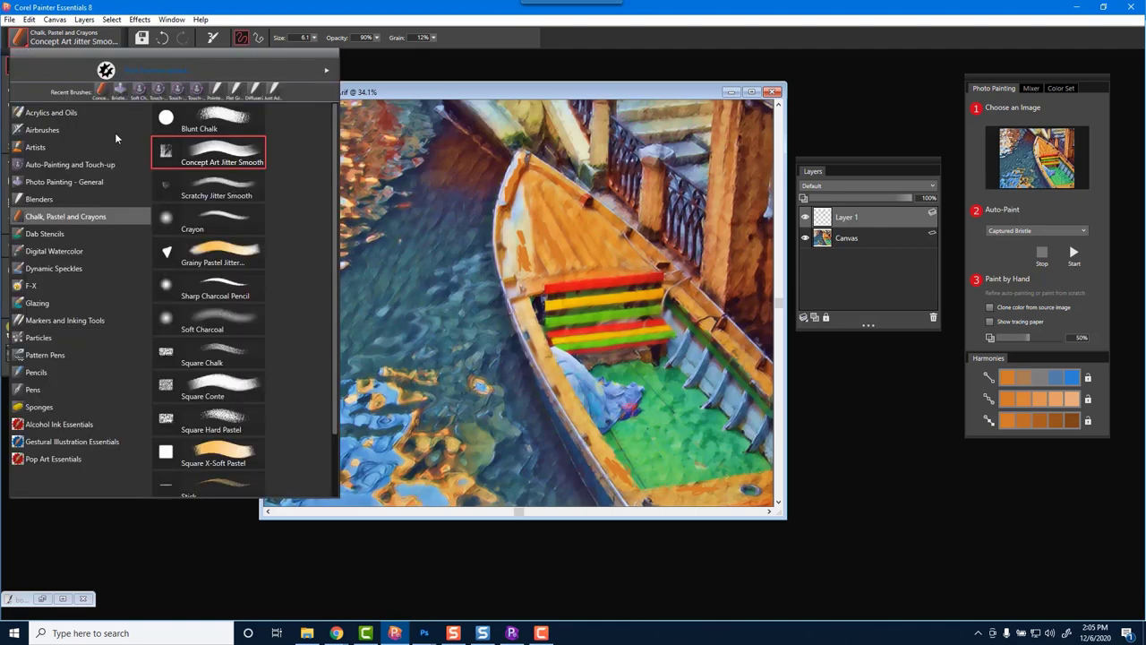
- Blend the paint along the boat's bow and wooden rim with the Coarse Oily Blender, reducing its size from 120.5 to 35.3
click(65, 200)
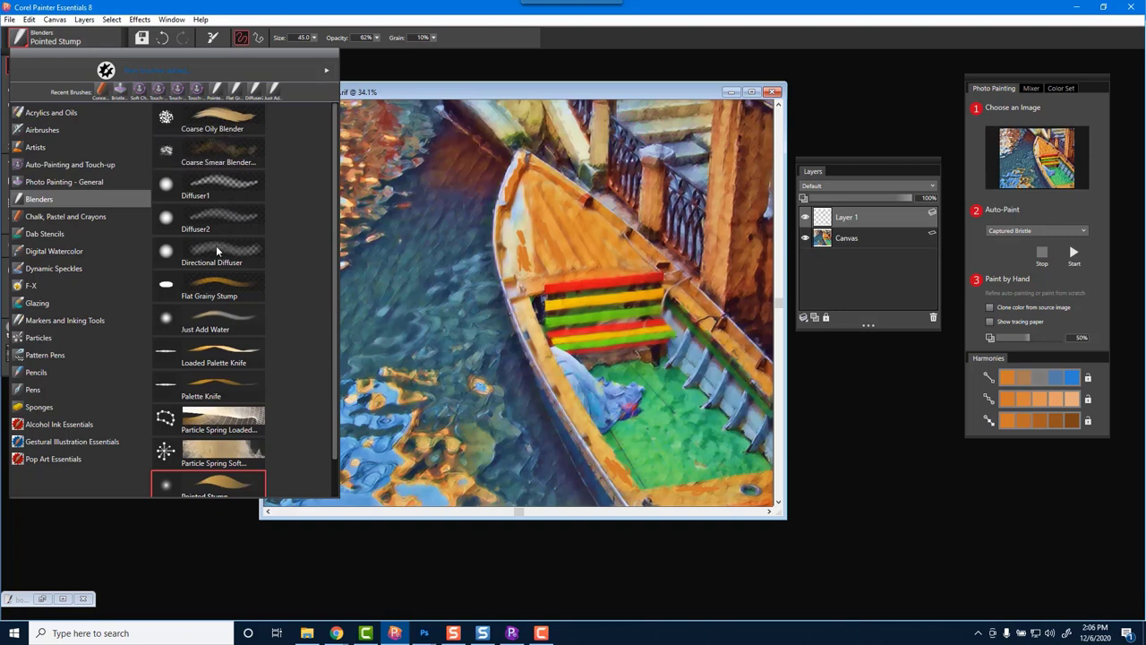
click(220, 129)
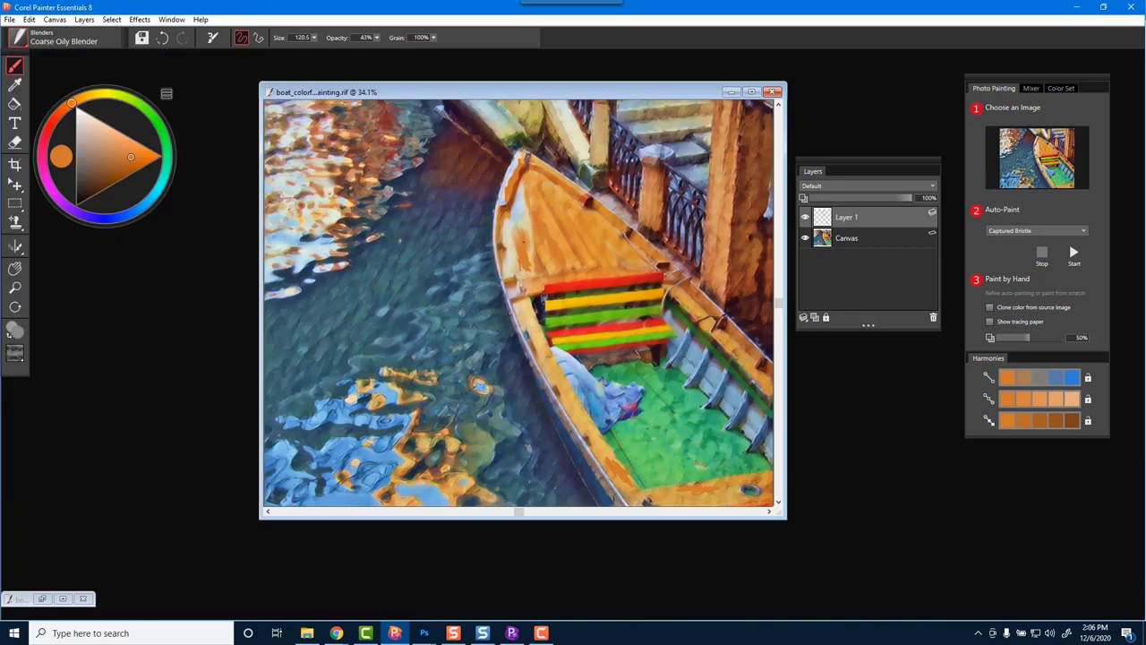
mouse_move(520, 268)
mouse_down()
mouse_move(521, 211)
mouse_move(528, 269)
mouse_move(511, 251)
mouse_move(528, 192)
mouse_move(515, 189)
mouse_up()
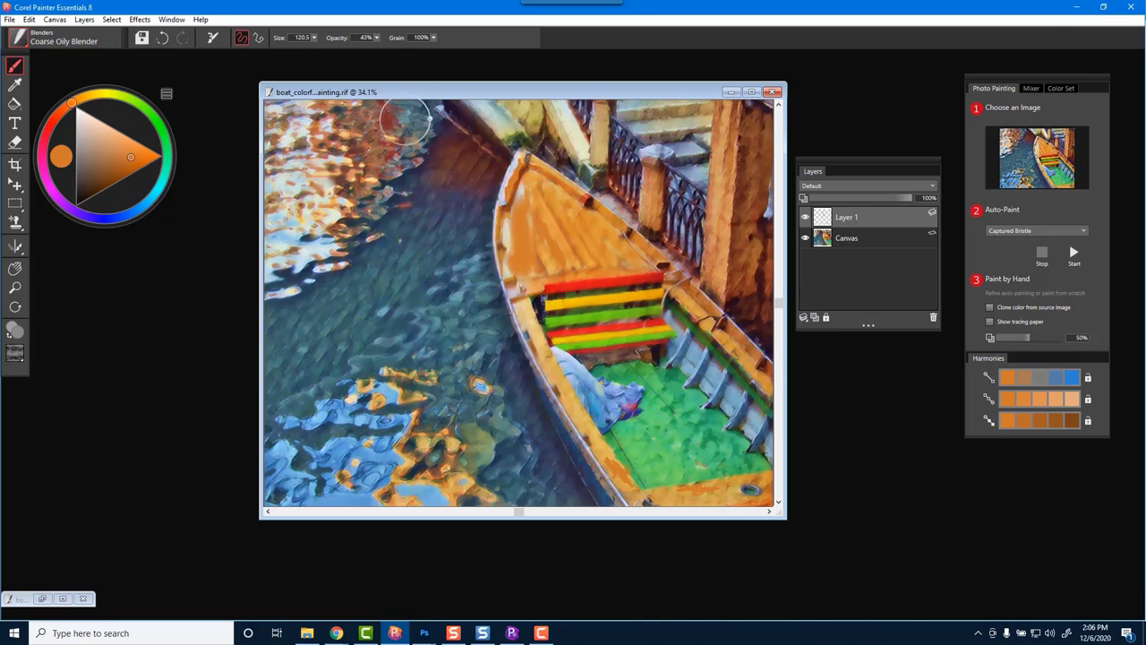
drag(412, 123, 441, 150)
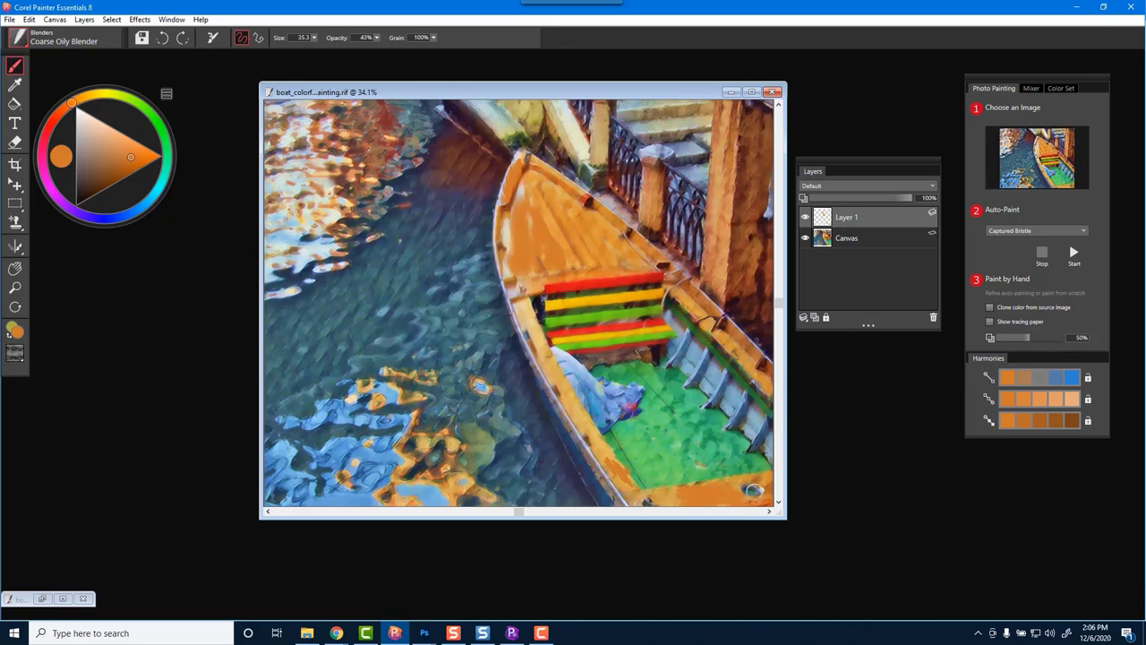
click(616, 465)
- Toggle the new layer's visibility off and on to compare the painting with and without the added strokes
click(805, 217)
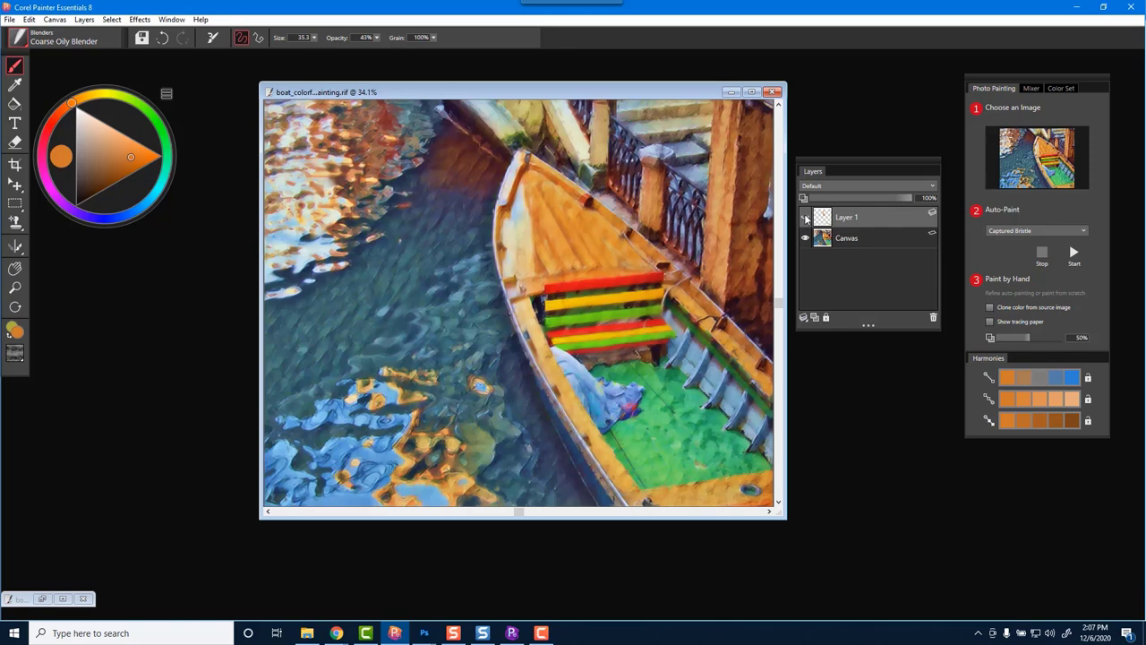
click(806, 218)
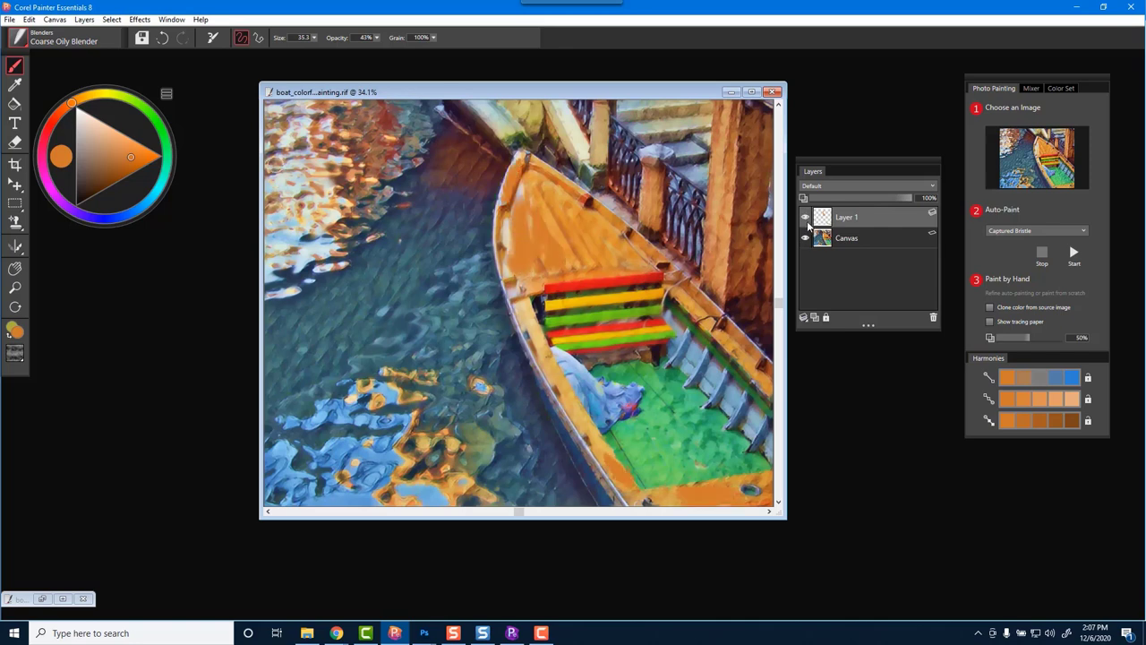
click(806, 218)
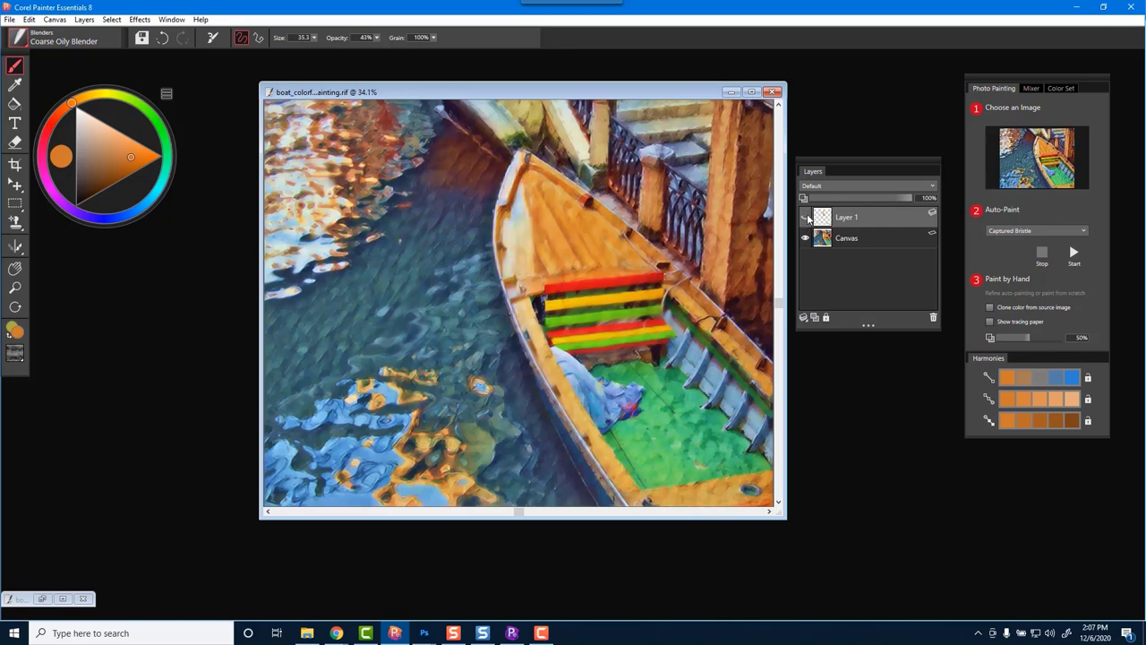
click(806, 219)
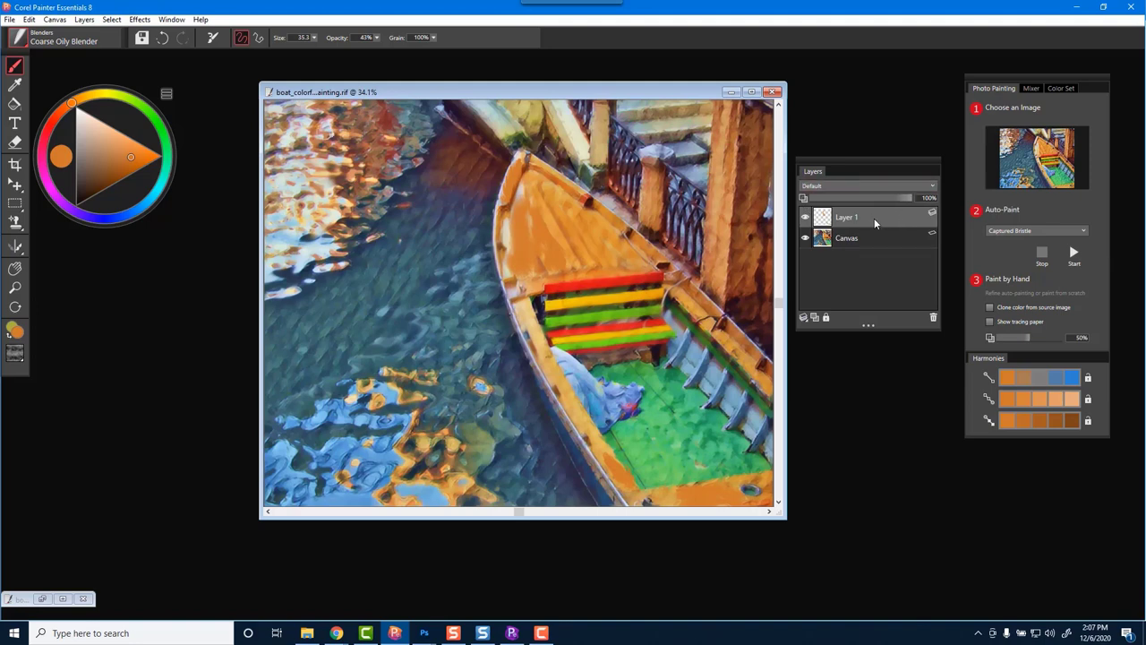
- Reduce the stroke layer's opacity to 69% and drop the layer onto the canvas
click(913, 199)
mouse_move(890, 199)
mouse_down()
mouse_move(901, 199)
mouse_move(872, 201)
mouse_up()
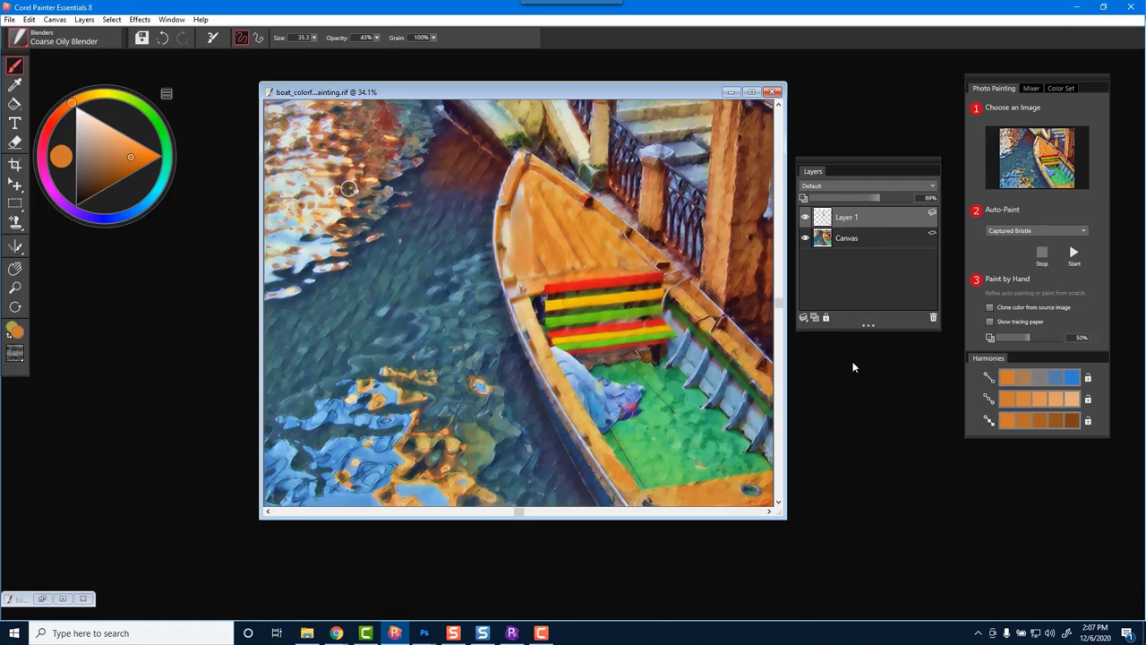
click(804, 318)
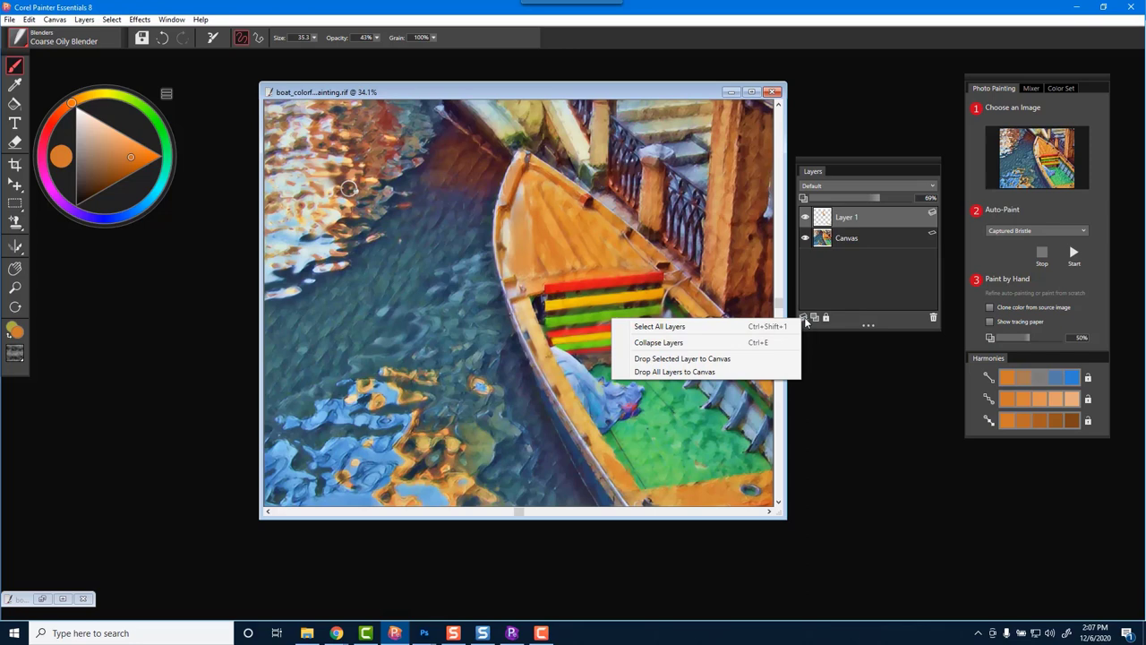
click(736, 358)
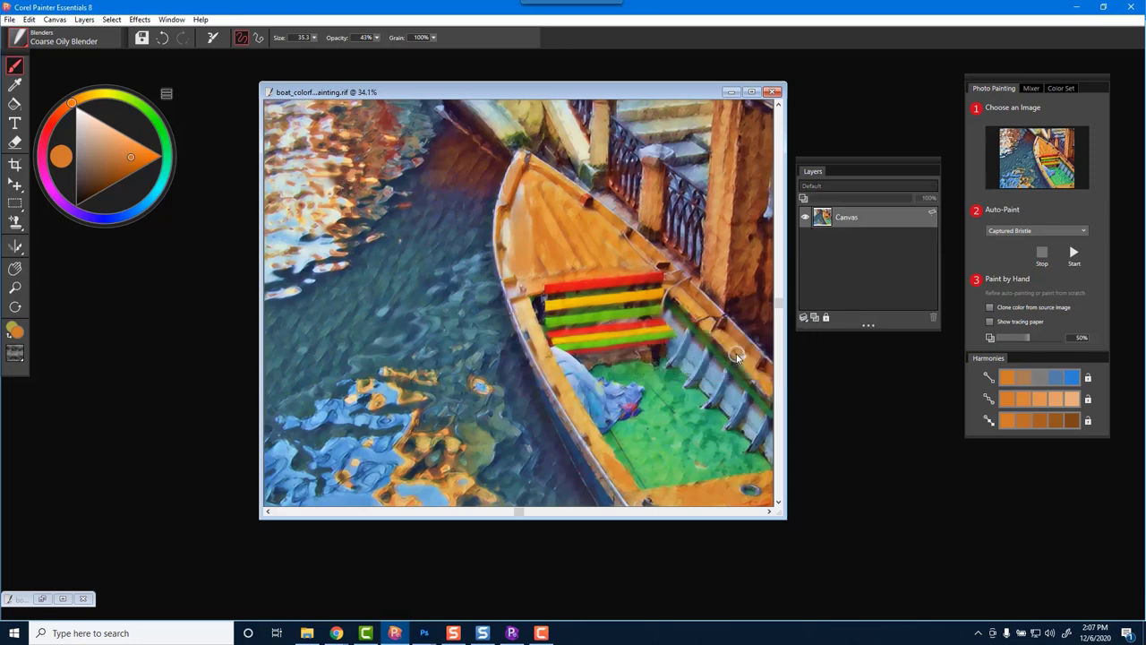
- Add a new layer above the canvas and name it Blue
click(814, 317)
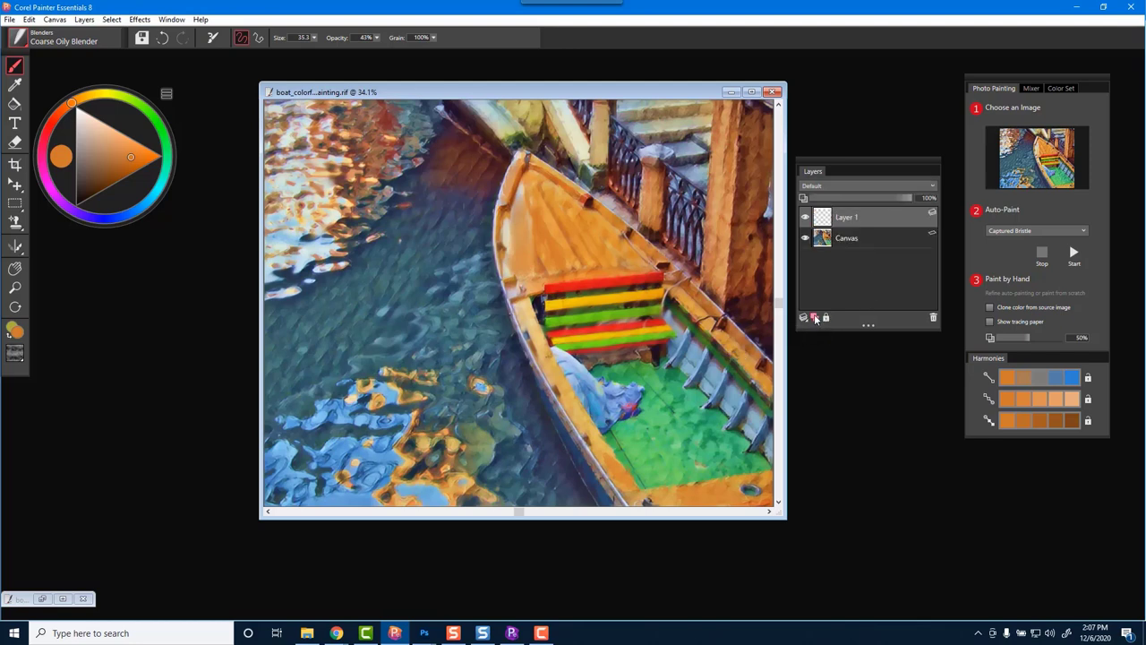
double_click(856, 217)
text(Blue)
key(Return)
- Choose a saturated blue as the main color for accents inside the boat and return to the brush
click(14, 288)
click(682, 326)
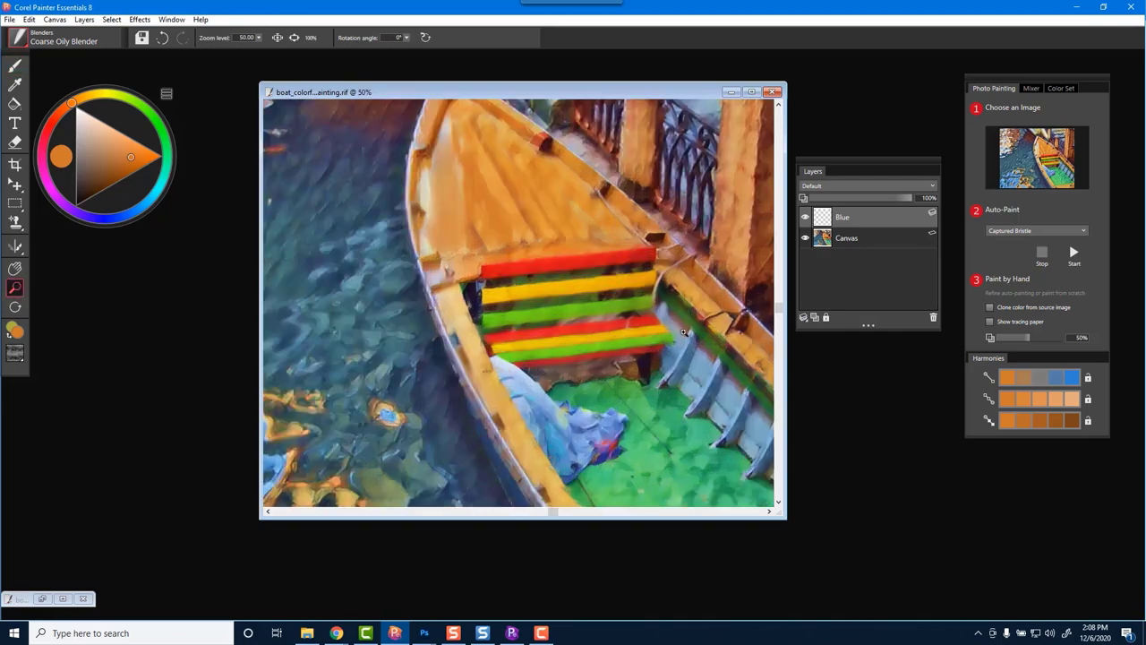
drag(579, 434, 592, 259)
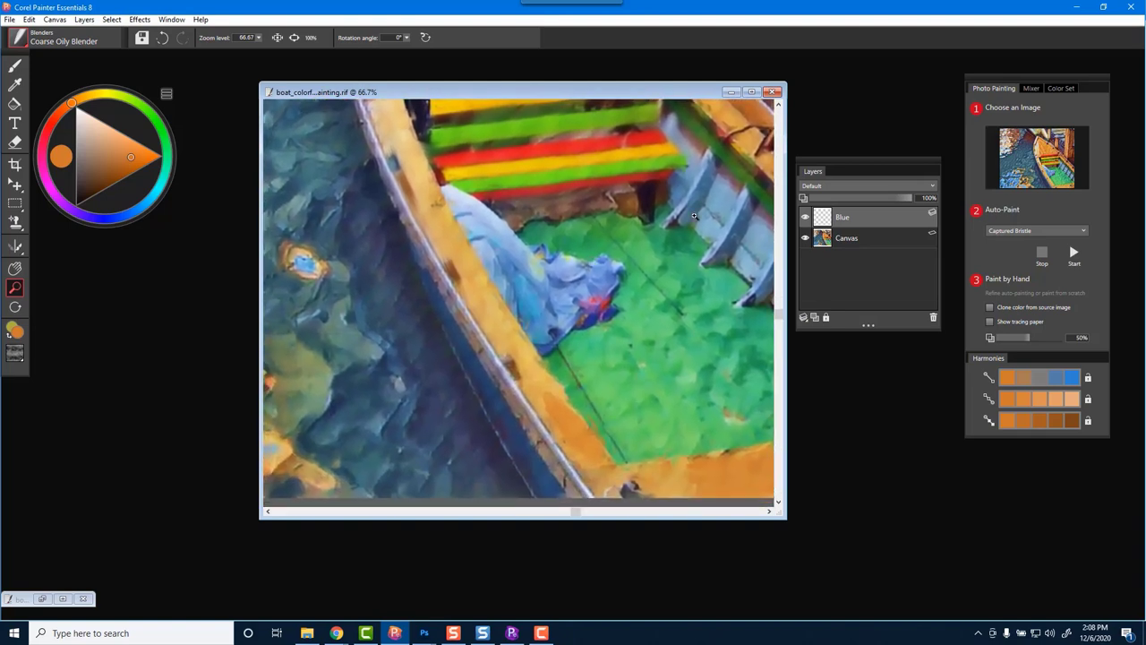
click(118, 220)
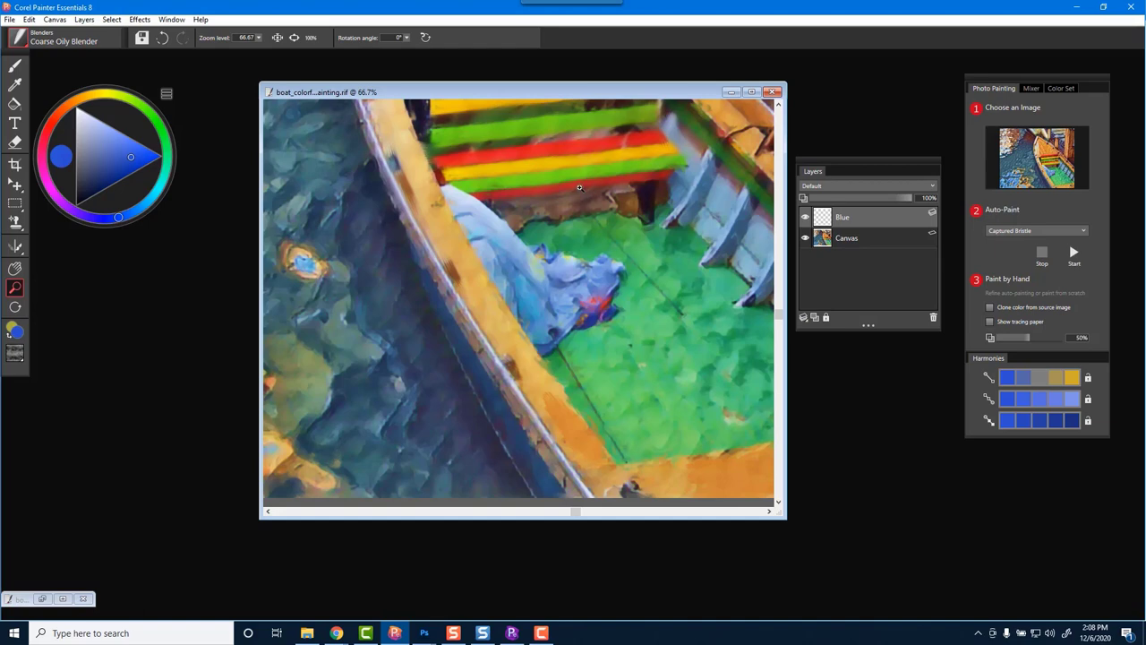
key(b)
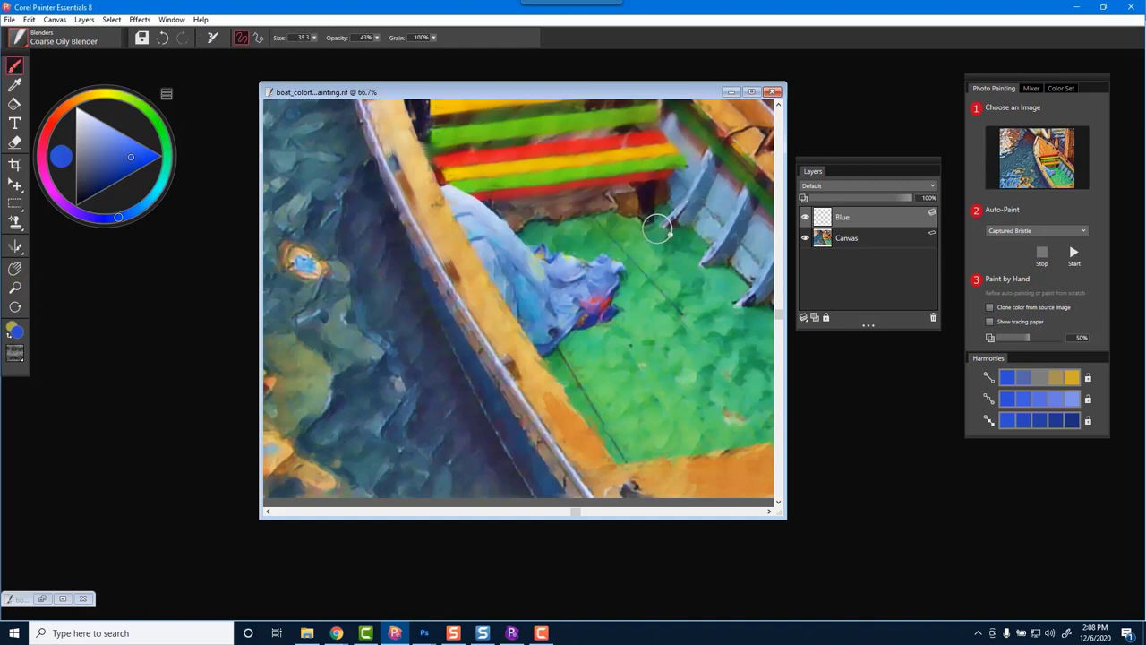
- Paint a blue stroke beside the first hull rib with the Concept Art Jitter Smooth chalk at size 6.1
drag(657, 229, 633, 225)
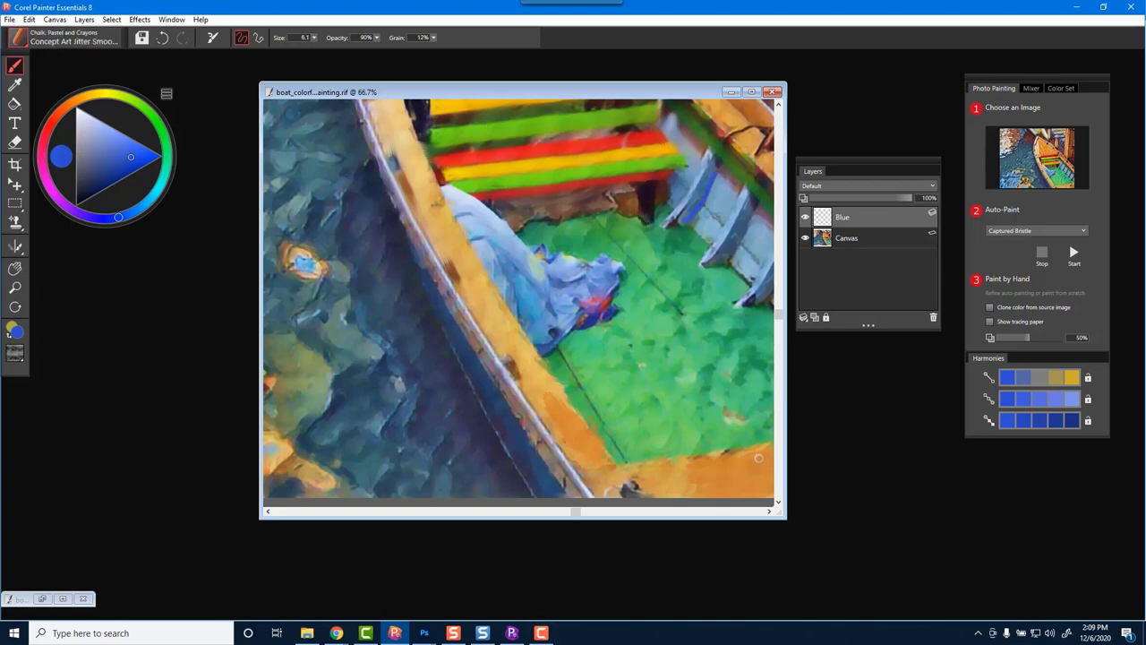
click(20, 41)
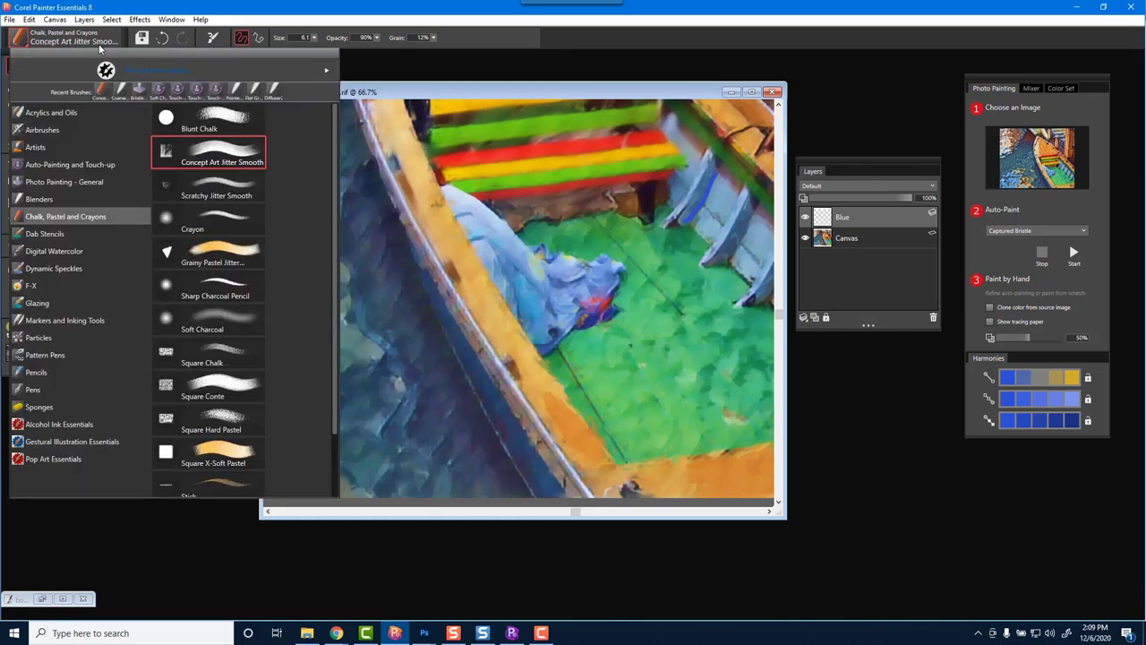
click(26, 48)
click(26, 48)
click(706, 203)
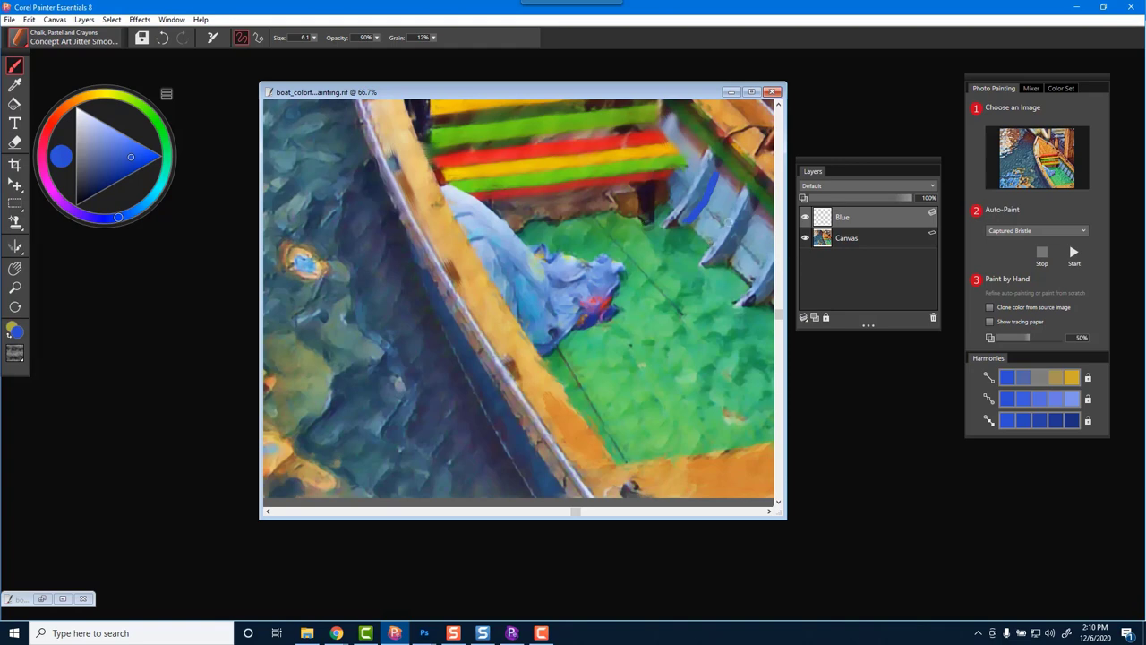
- Paint blue accents along the remaining ribs inside the hull and around the edges of the blue cloth
mouse_move(754, 218)
mouse_down()
mouse_move(747, 240)
mouse_move(752, 224)
mouse_up()
mouse_move(712, 294)
mouse_down()
mouse_move(546, 274)
mouse_move(605, 240)
mouse_up()
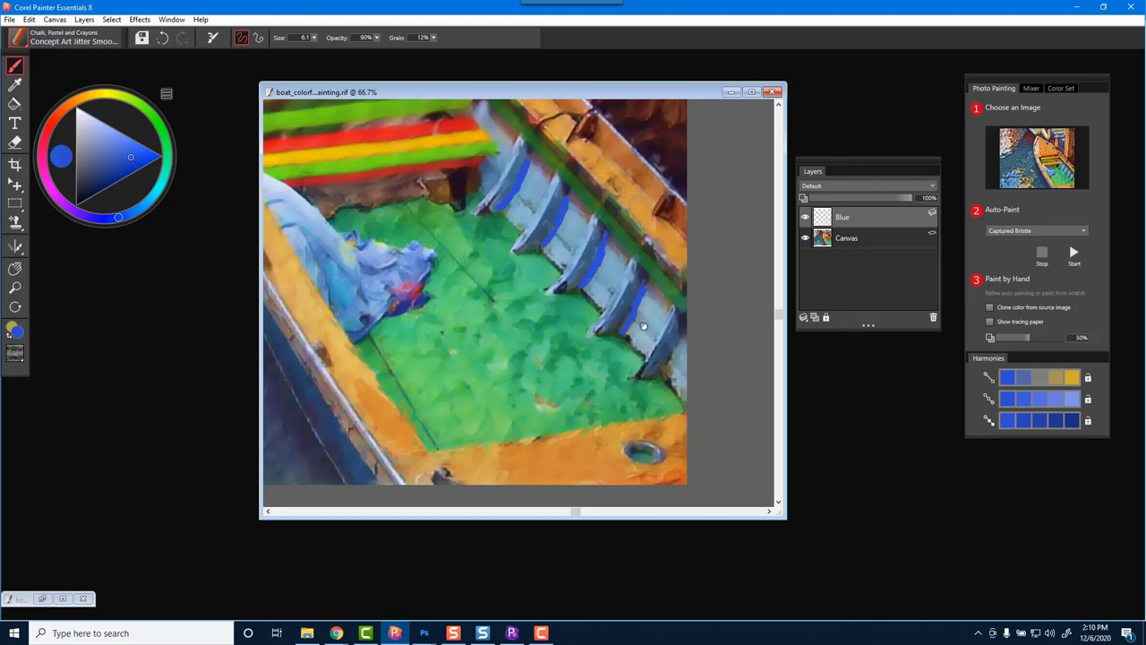
drag(643, 326, 587, 267)
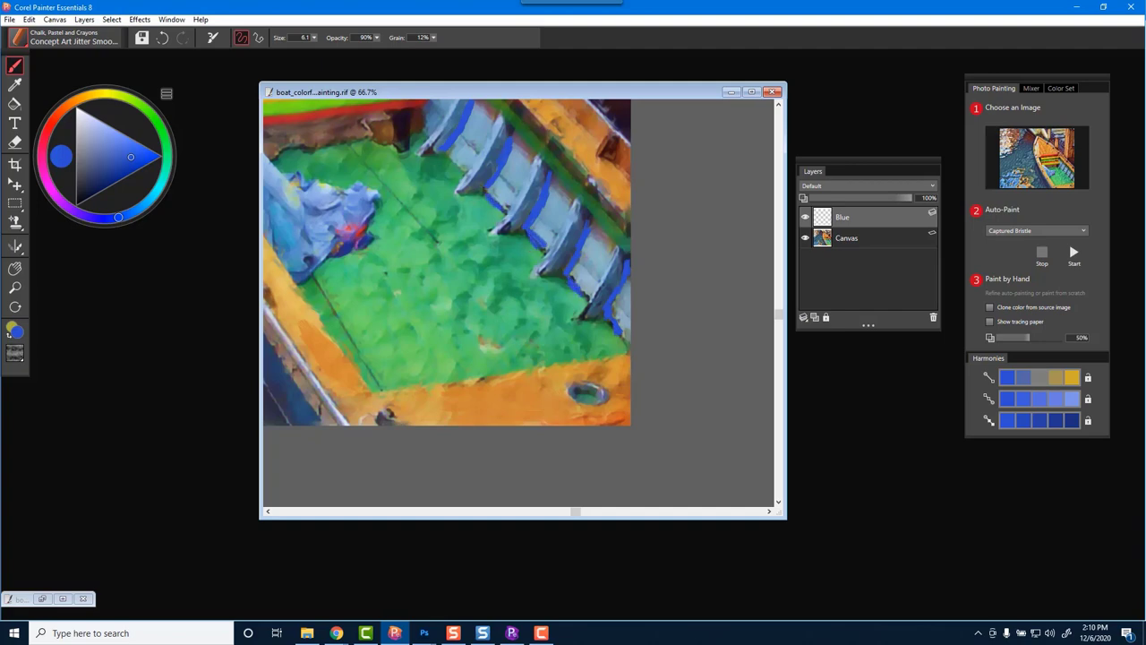
drag(478, 209, 542, 261)
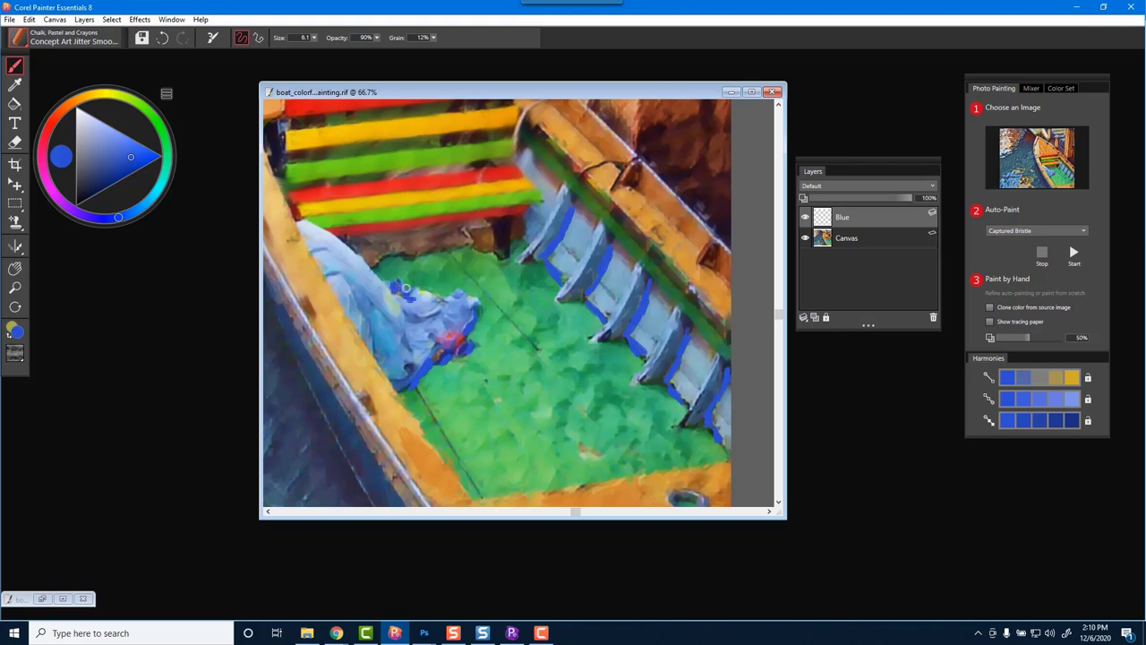
- Soften the blue strokes along the ribs and the cloth's edges with the Diffuser2 blender, reducing its size to 28.7
click(18, 40)
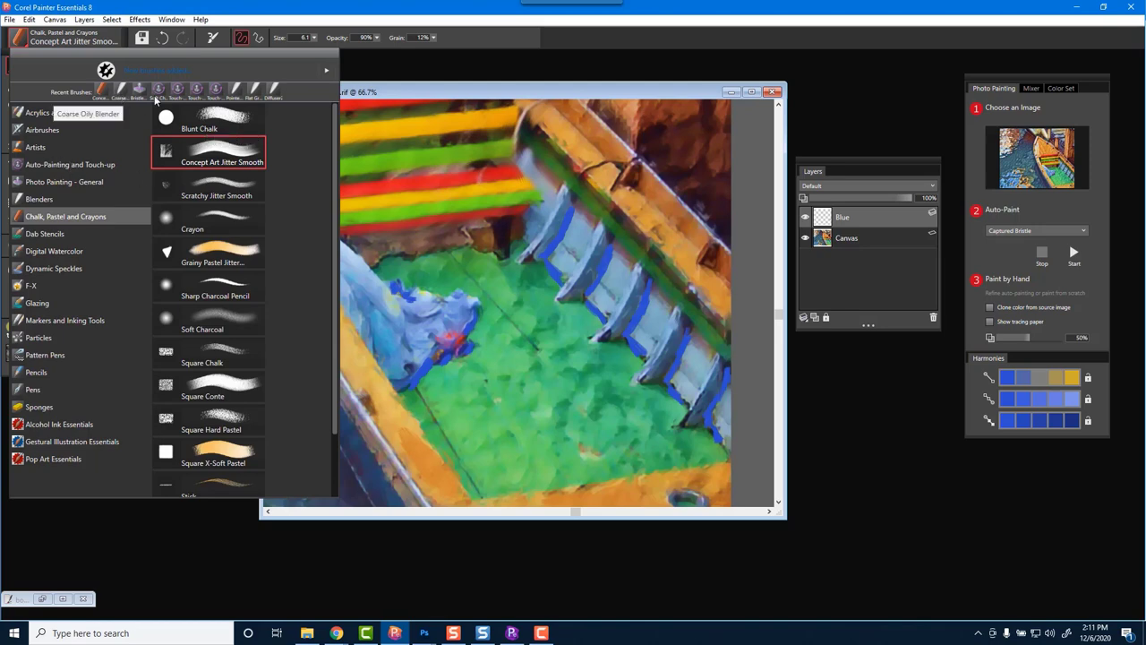
click(268, 92)
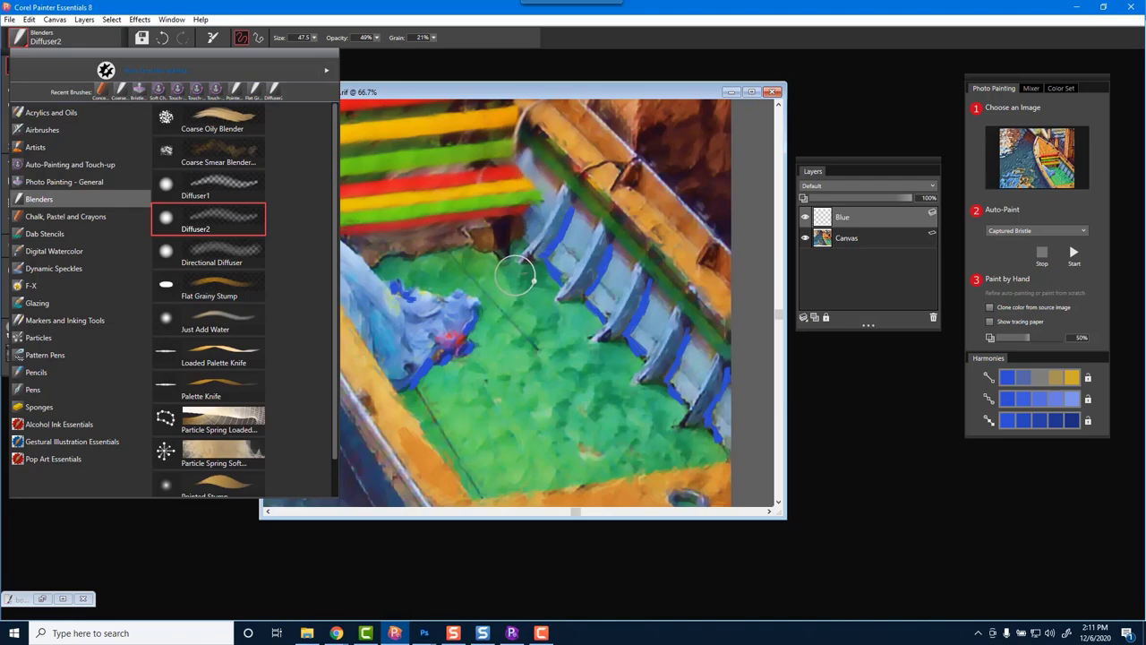
drag(513, 275, 505, 265)
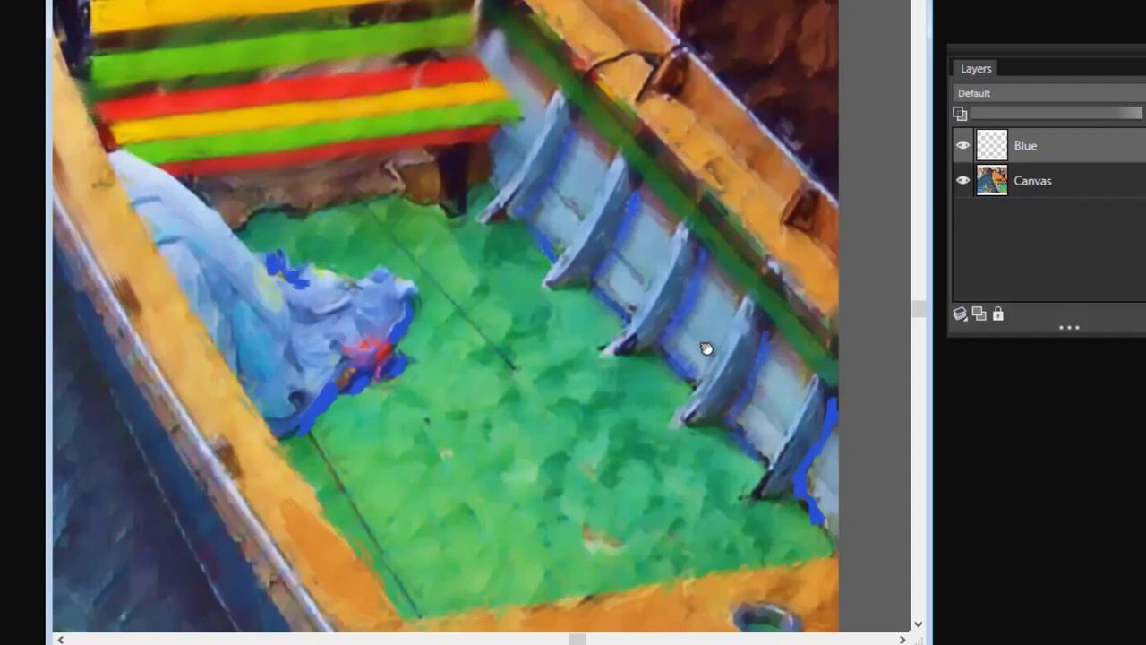
drag(706, 350, 663, 264)
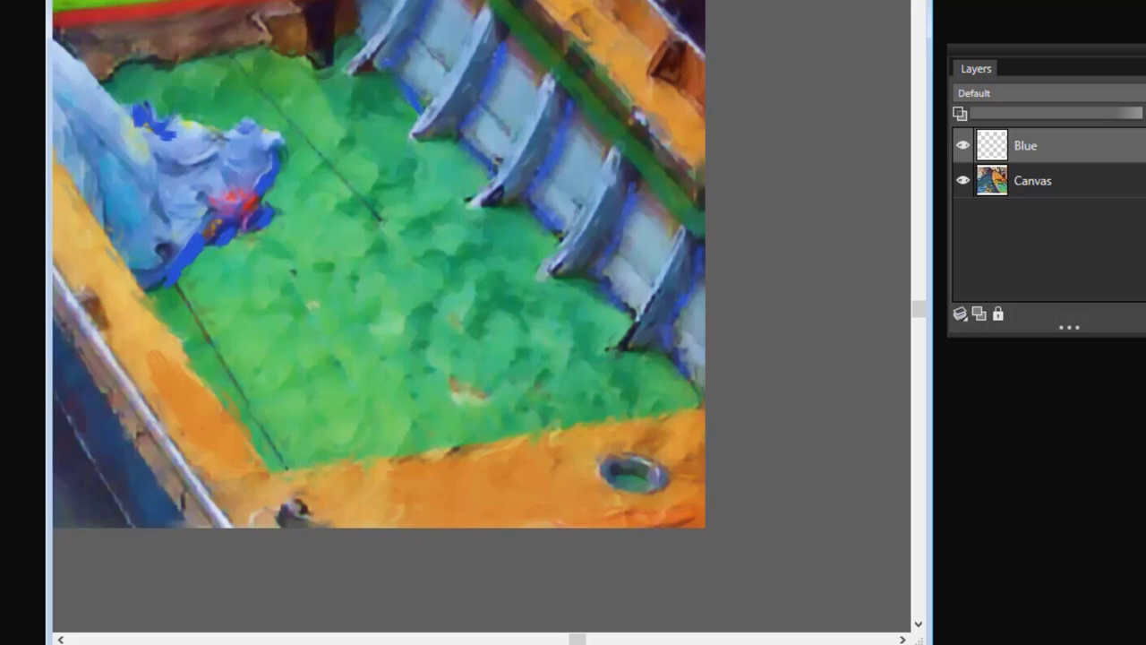
mouse_move(445, 374)
mouse_down()
mouse_move(487, 107)
mouse_move(486, 133)
mouse_up()
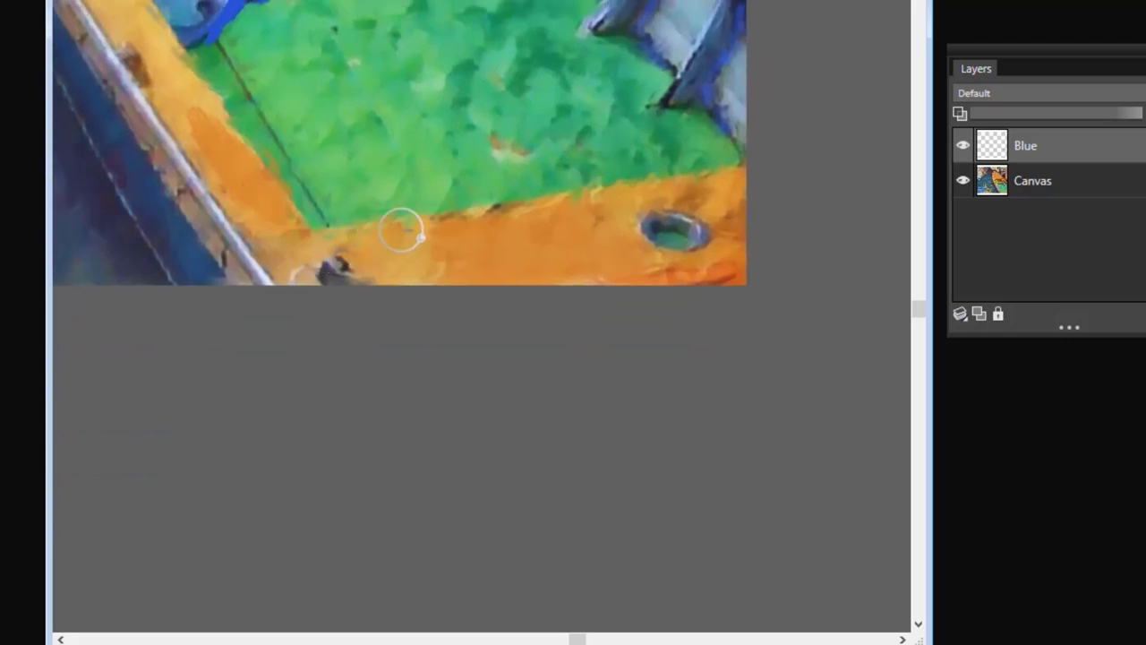
mouse_move(365, 149)
mouse_down()
mouse_move(422, 332)
mouse_move(385, 364)
mouse_up()
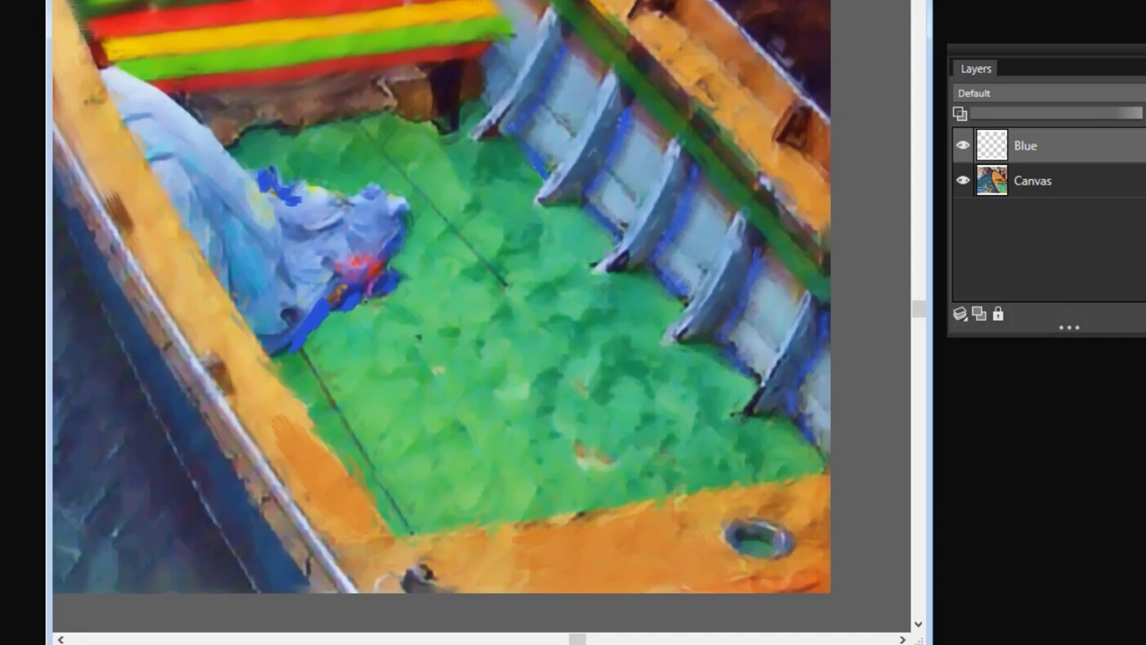
mouse_move(358, 302)
mouse_down()
mouse_move(340, 315)
mouse_move(315, 301)
mouse_up()
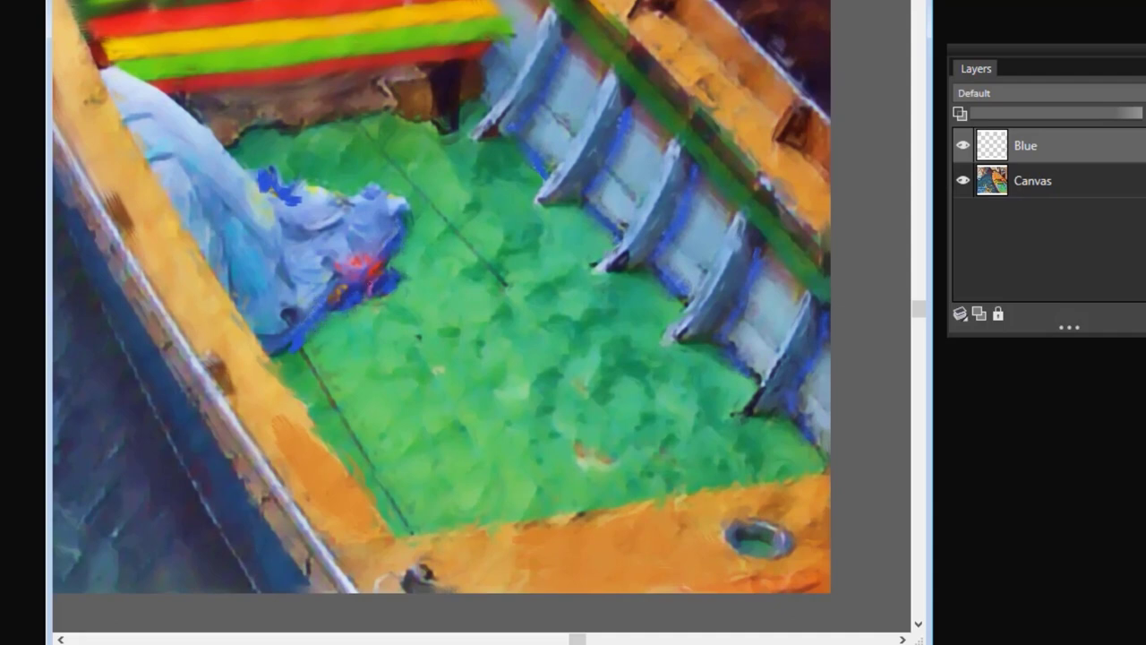
drag(299, 202, 268, 183)
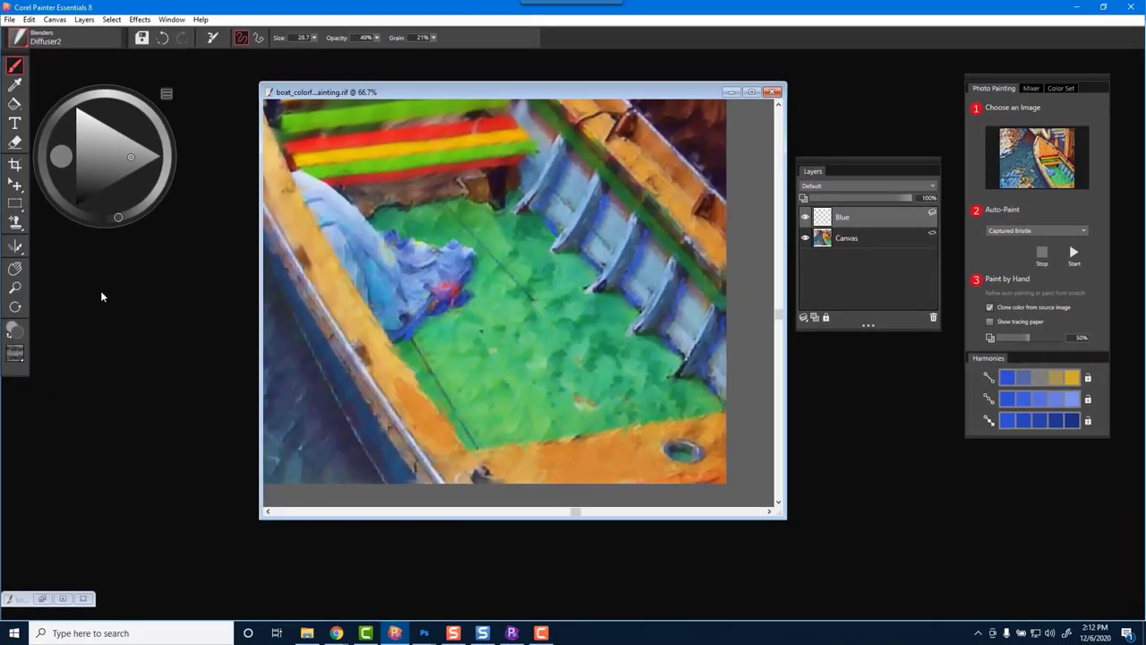
- Soften the remaining blue paint at the base of the upper hull ribs with the Diffuser2 blender
click(15, 287)
click(434, 286)
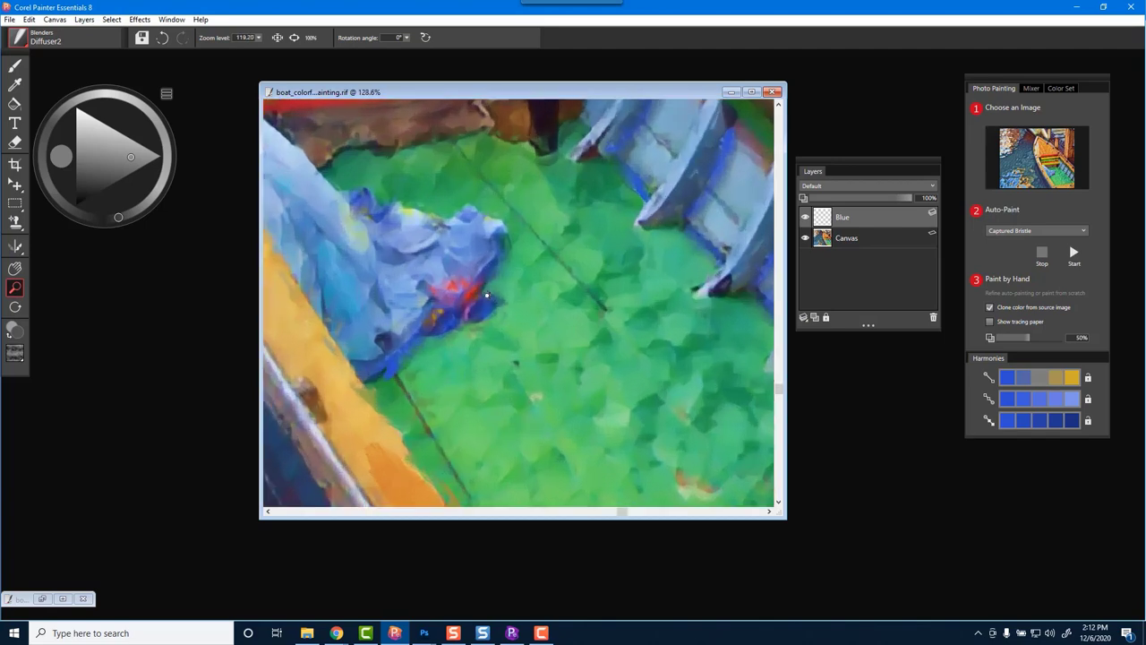
scroll(501, 298, up, 2)
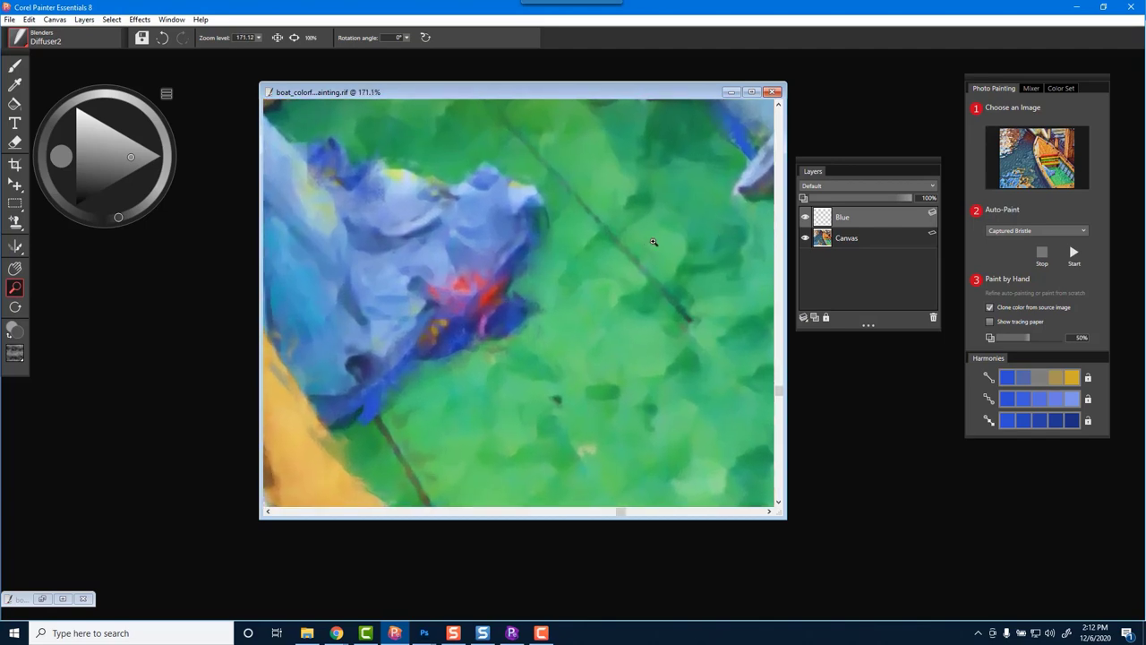
drag(658, 217, 525, 379)
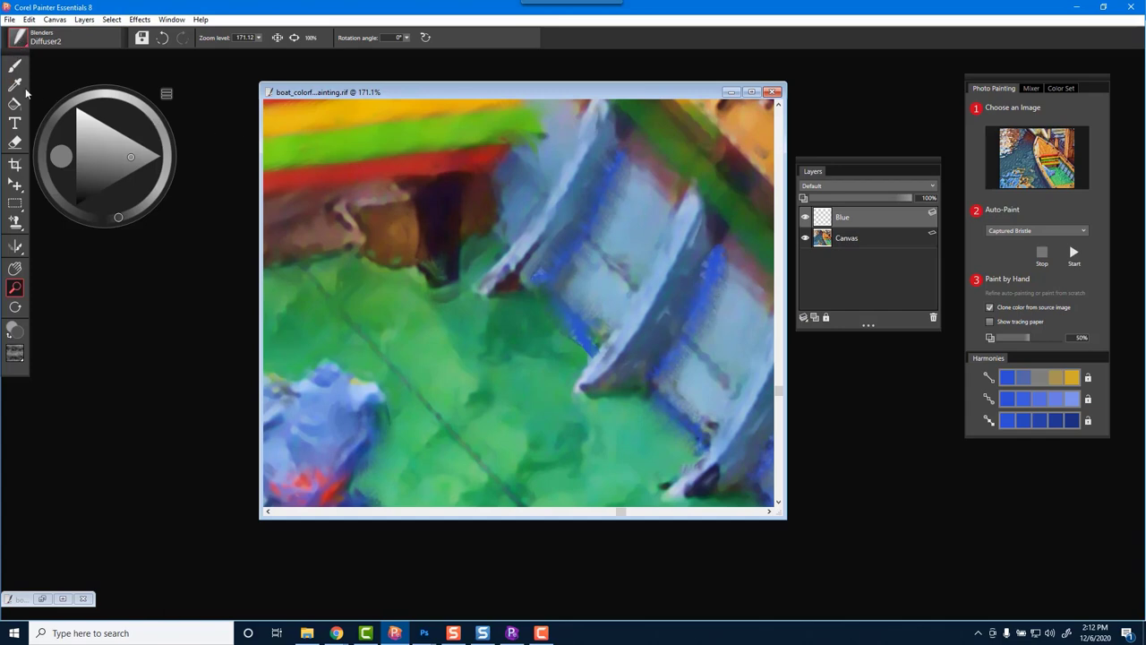
key(b)
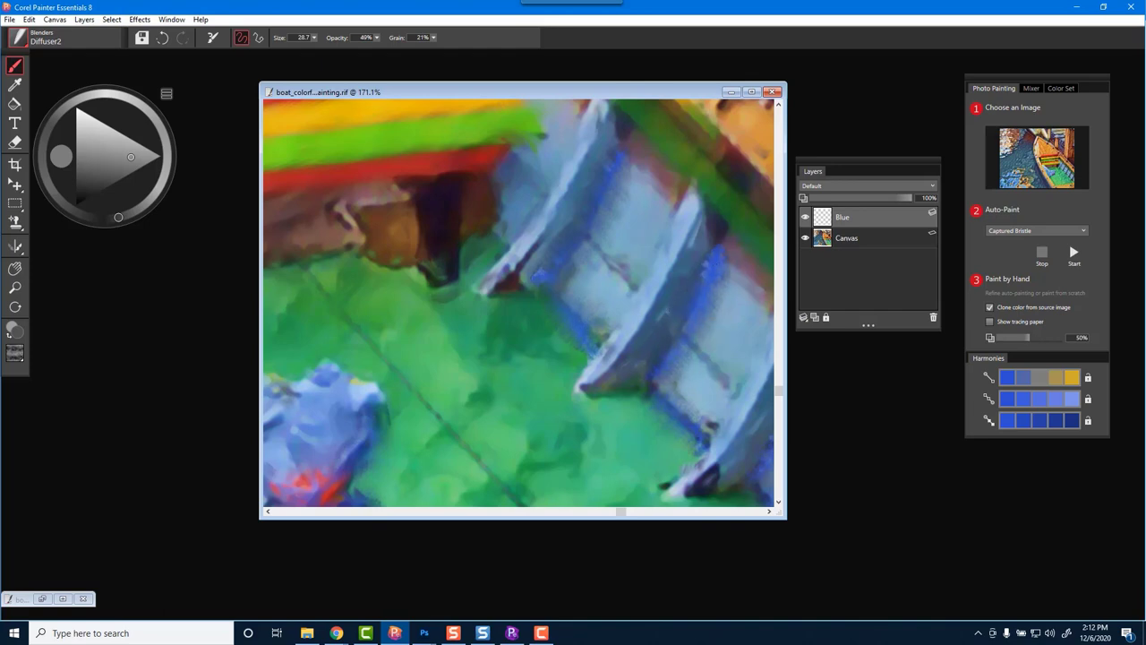
click(24, 43)
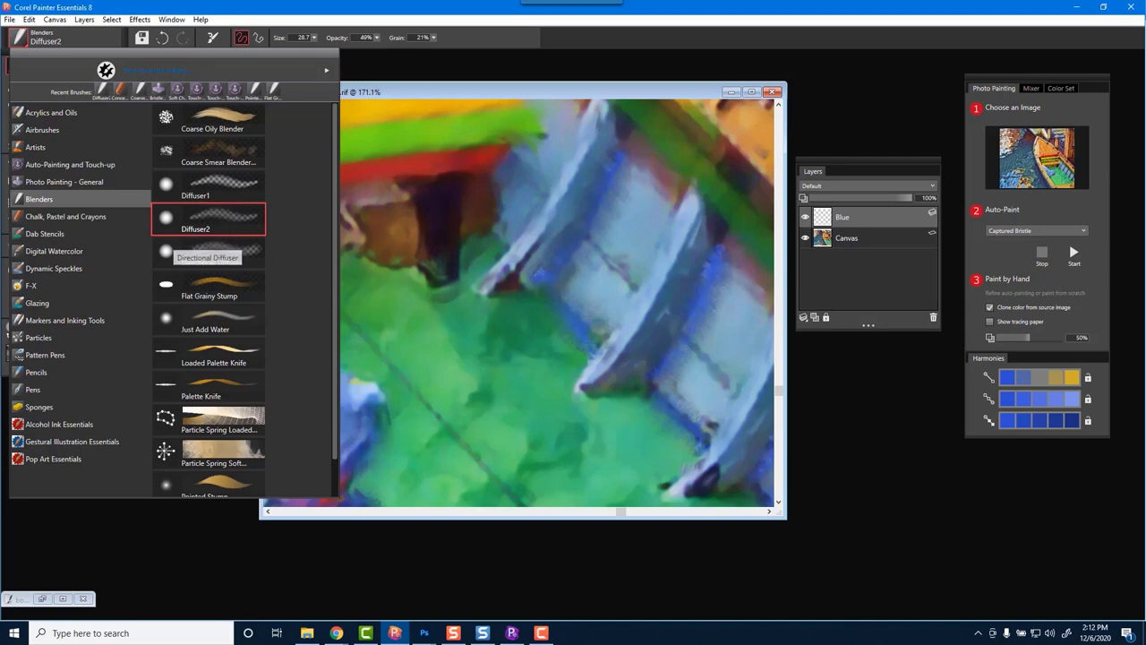
click(553, 272)
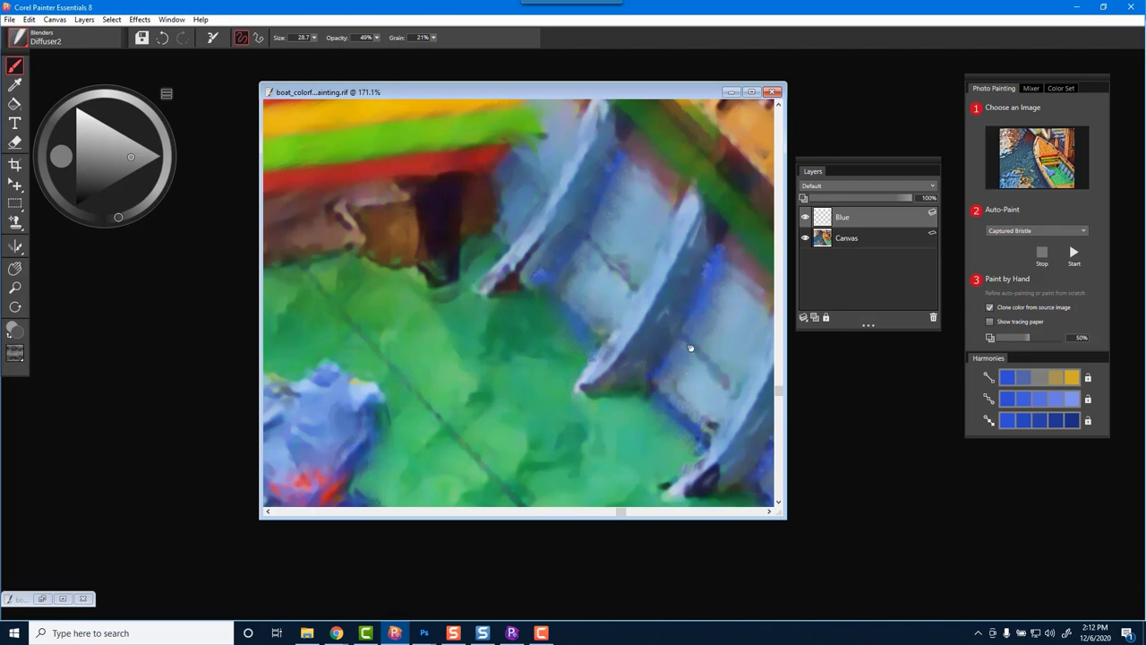
drag(714, 357, 473, 238)
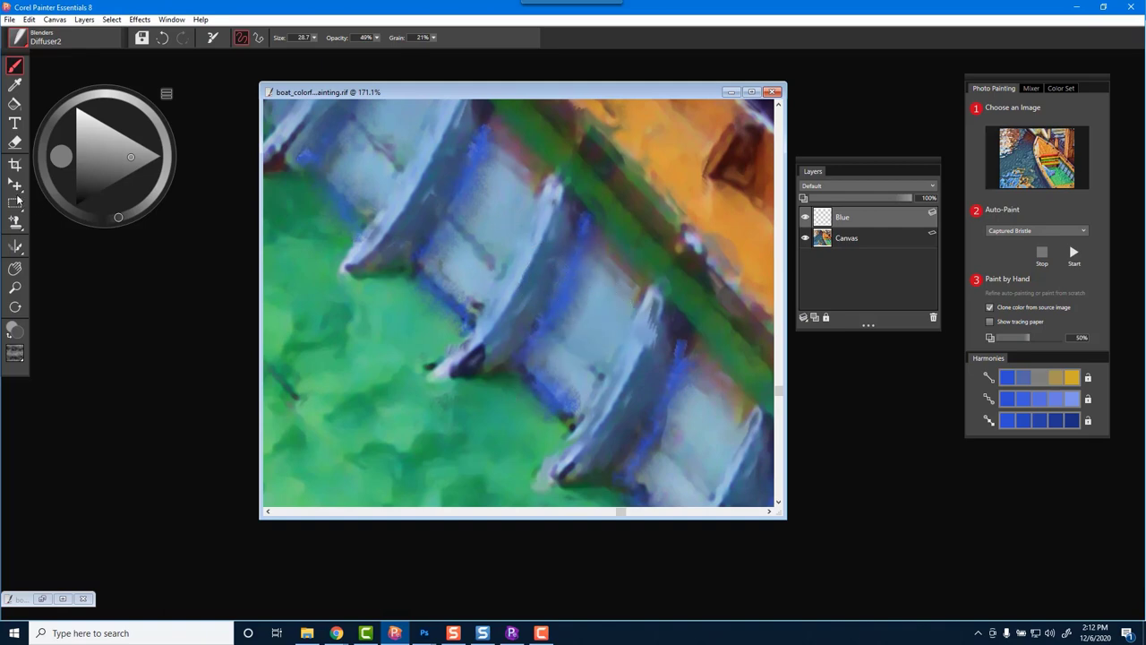
- Fit the whole painting in view and toggle the Blue layer's visibility off and on to compare the result
click(14, 288)
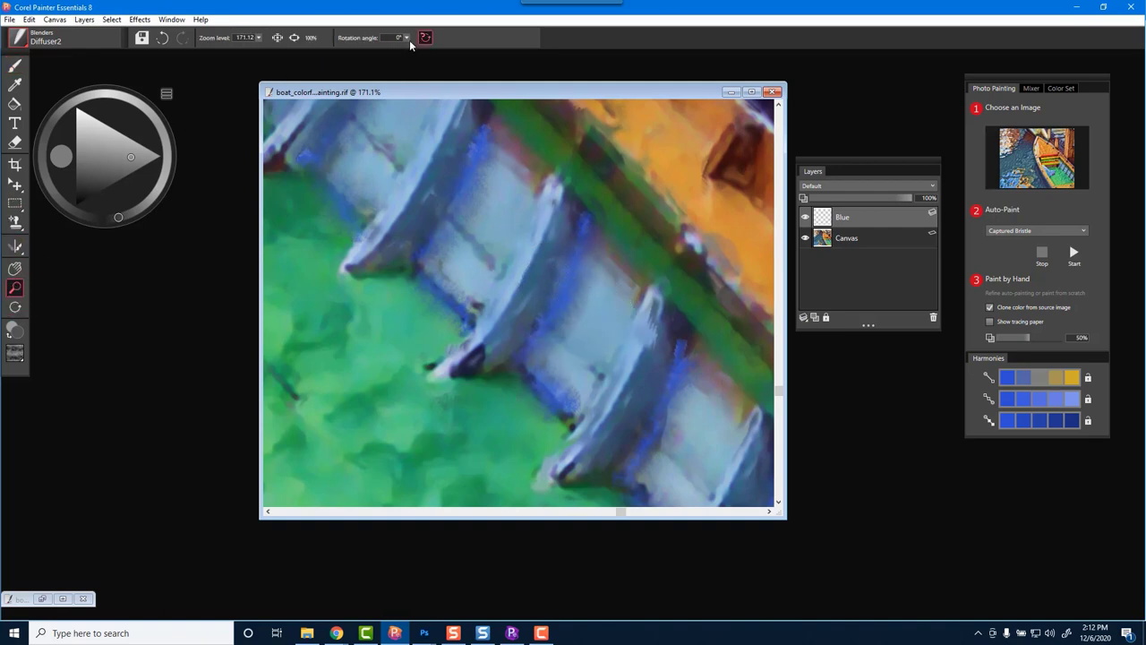
click(278, 38)
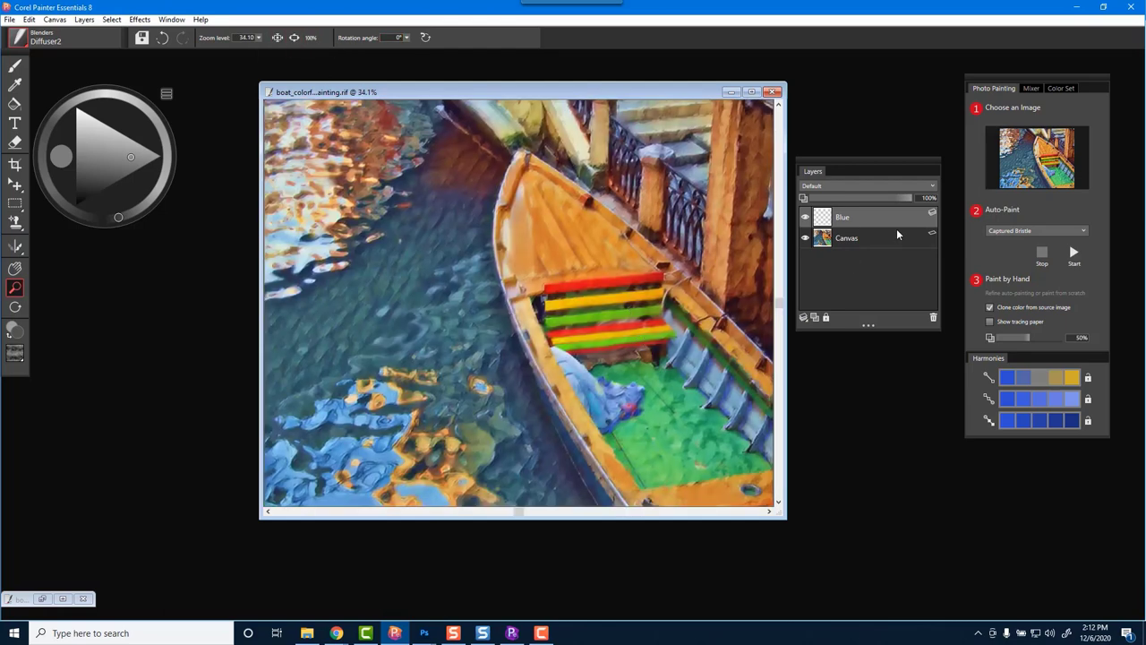
click(805, 218)
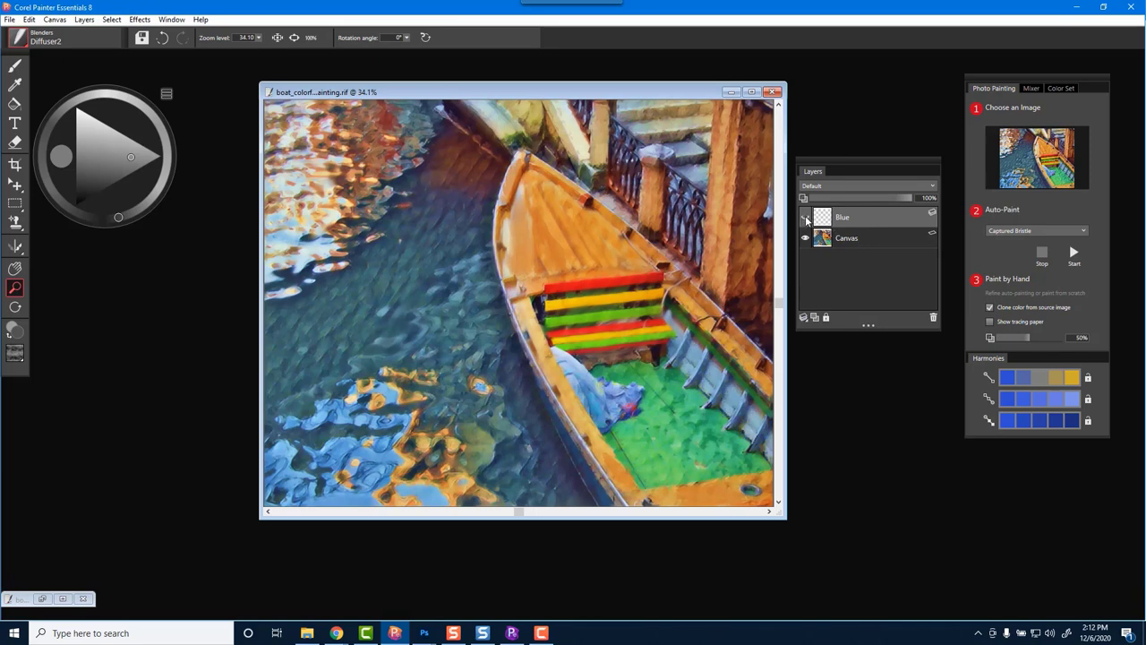
click(805, 218)
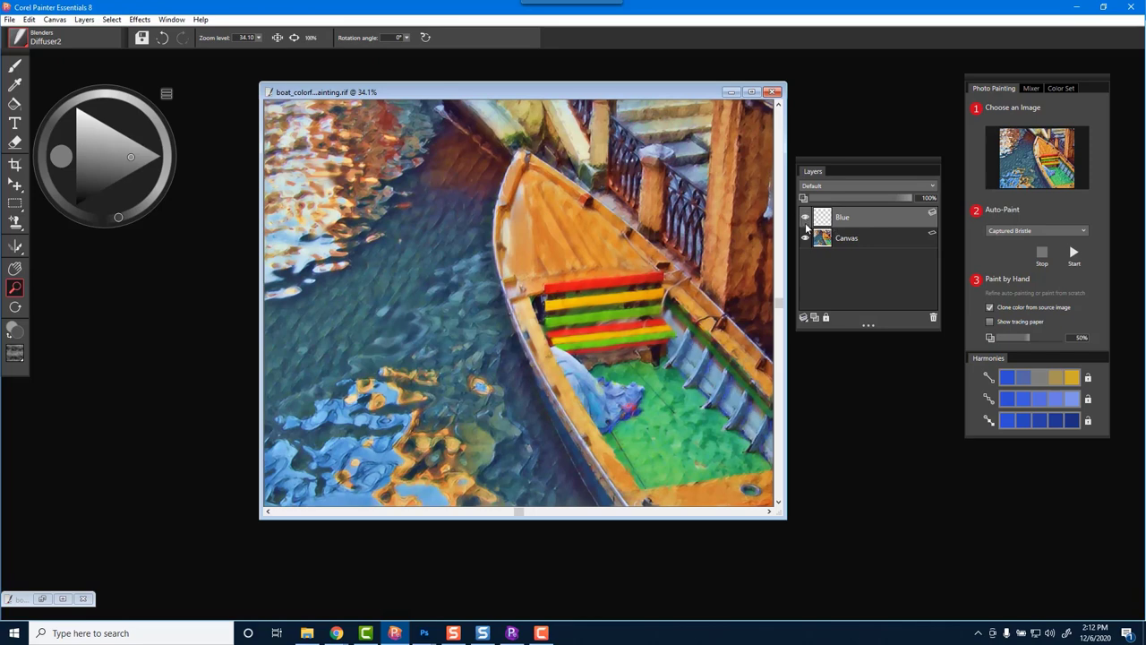
scroll(719, 392, up, 2)
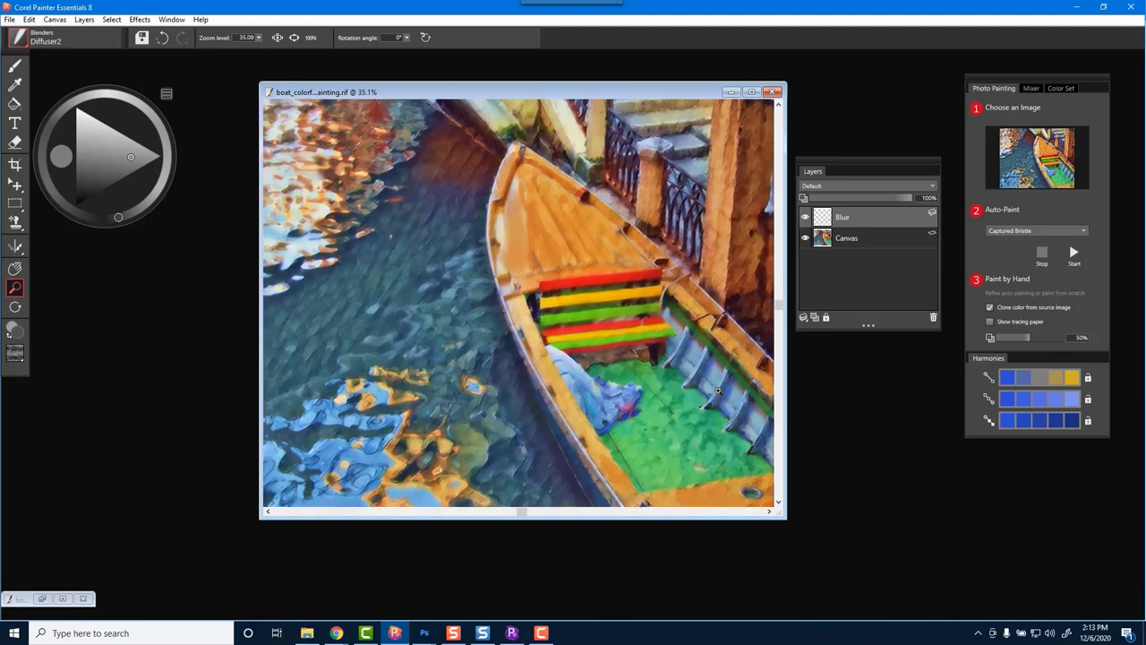
click(805, 217)
click(804, 218)
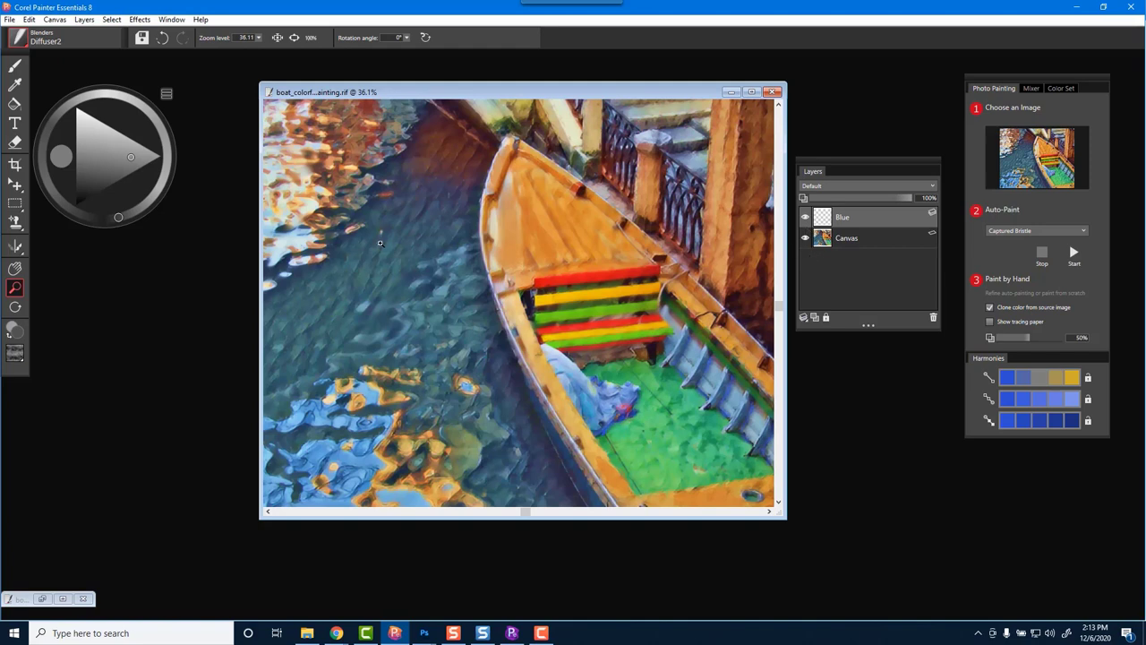
- Choose the Bristle Oil brush from the Photo Painting - General category, keeping Use Clone Color on
mouse_move(381, 243)
mouse_down()
mouse_move(468, 263)
mouse_move(422, 290)
mouse_move(392, 236)
mouse_move(371, 227)
mouse_move(384, 201)
mouse_move(397, 265)
mouse_move(405, 248)
mouse_up()
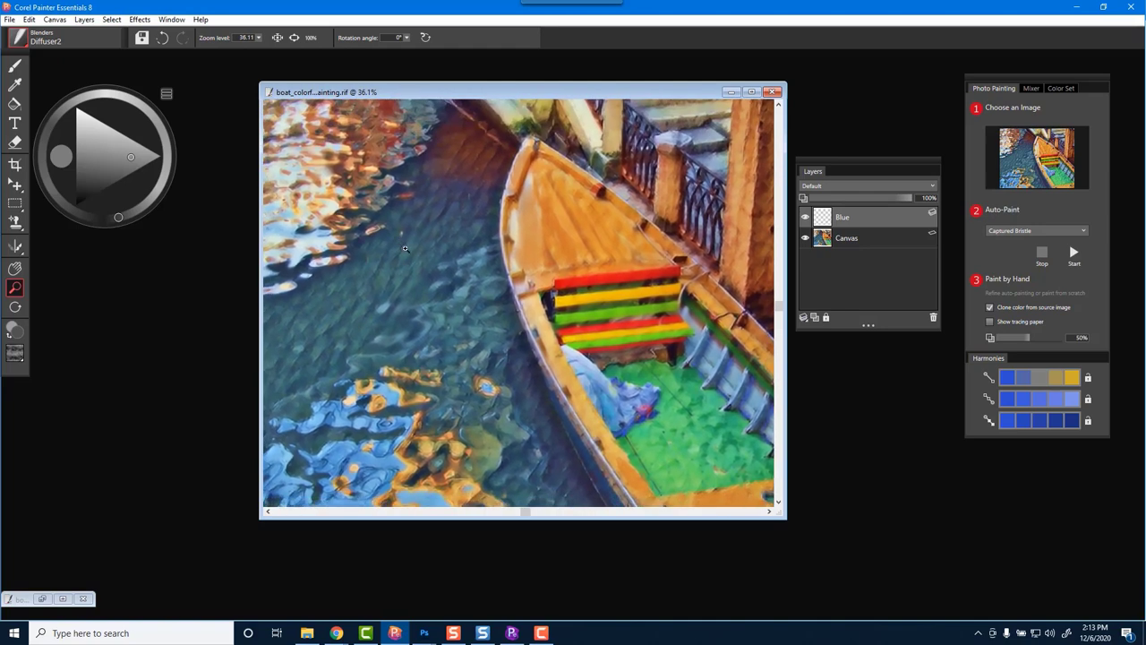
click(20, 38)
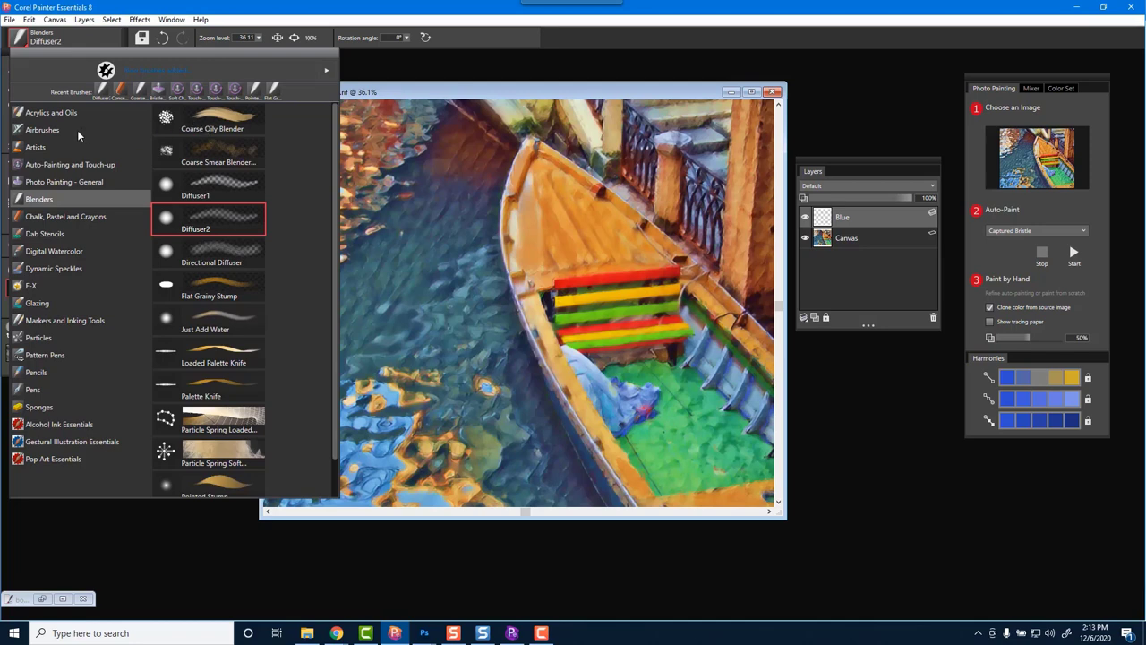
click(70, 167)
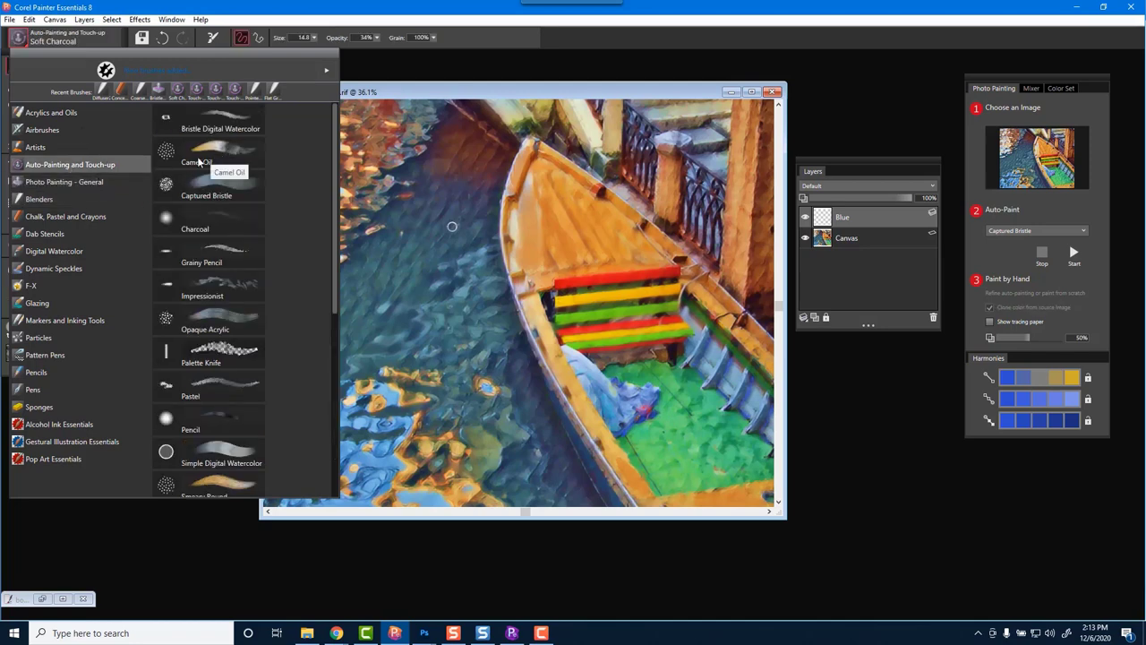
click(94, 183)
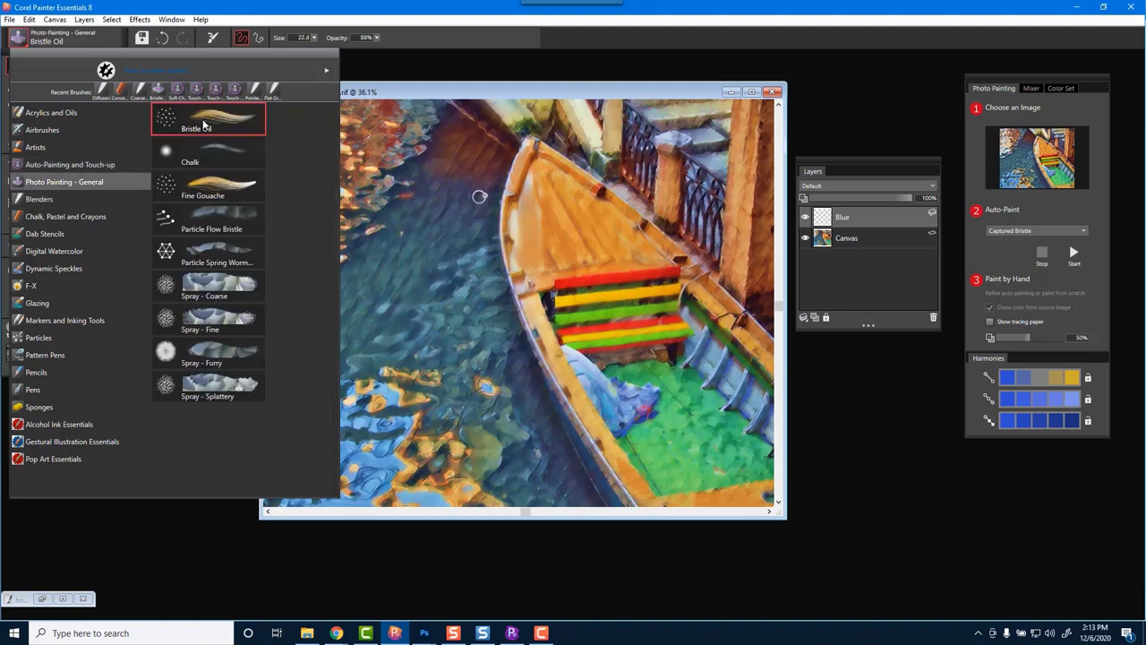
click(200, 126)
click(167, 93)
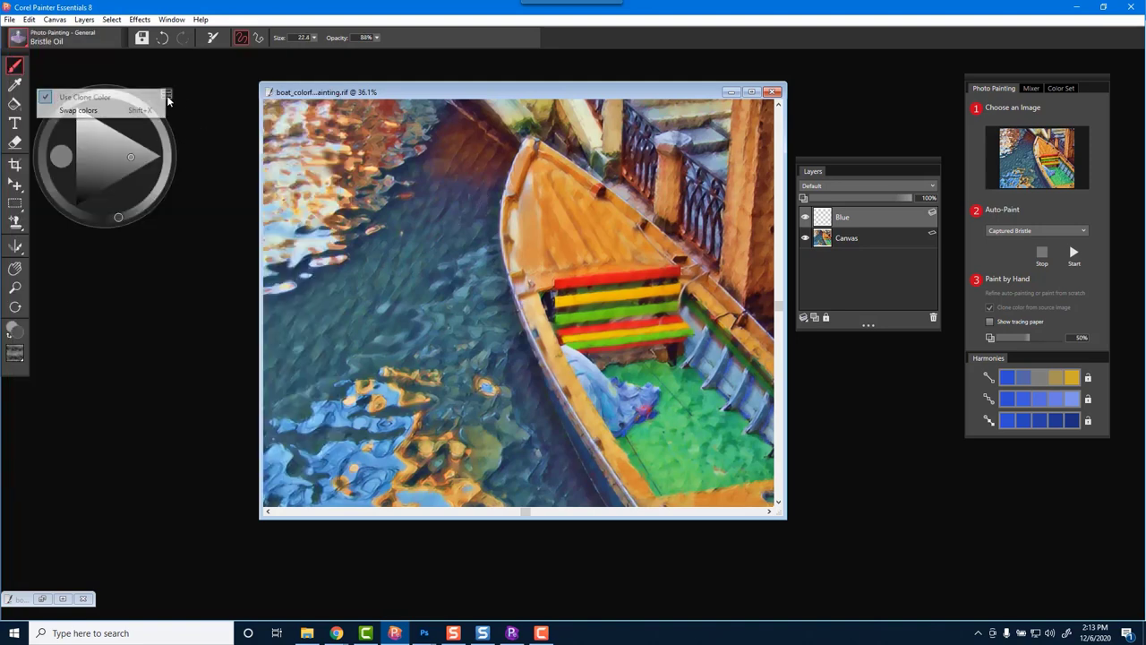
click(382, 248)
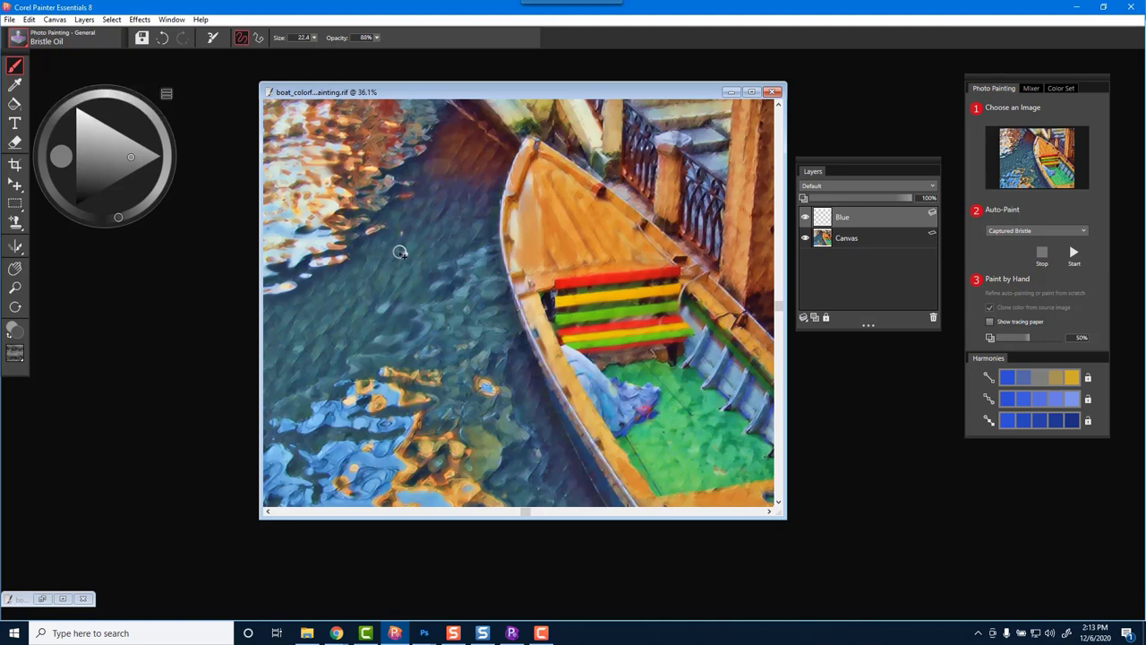
drag(400, 253, 419, 256)
- Paint over the water and its blue and orange reflections with the cloning Bristle Oil brush at size 84.8
click(15, 287)
click(421, 284)
mouse_move(421, 285)
mouse_down()
mouse_move(447, 281)
mouse_move(391, 274)
mouse_move(412, 296)
mouse_up()
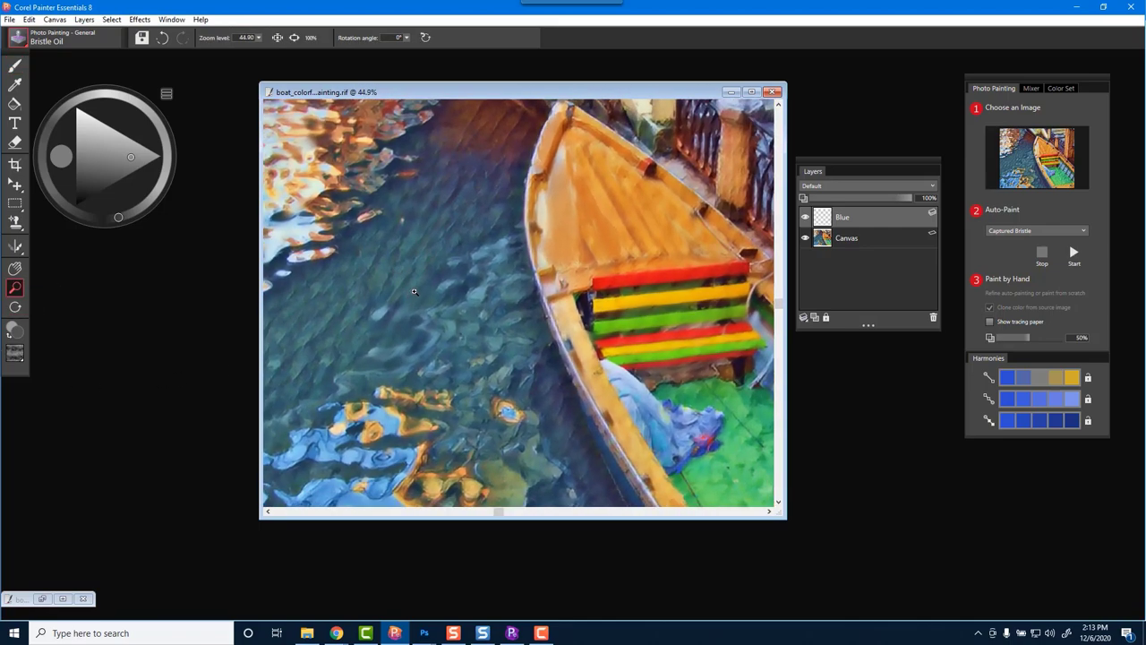
key(b)
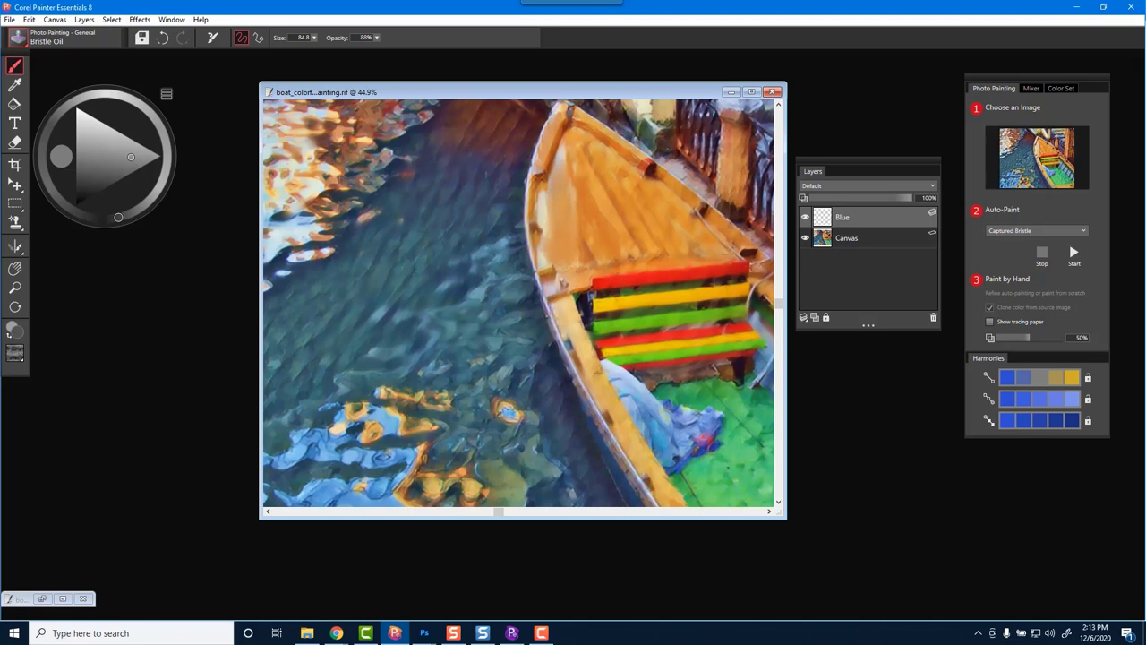
mouse_move(439, 297)
mouse_down()
mouse_move(418, 367)
mouse_move(475, 286)
mouse_move(514, 166)
mouse_up()
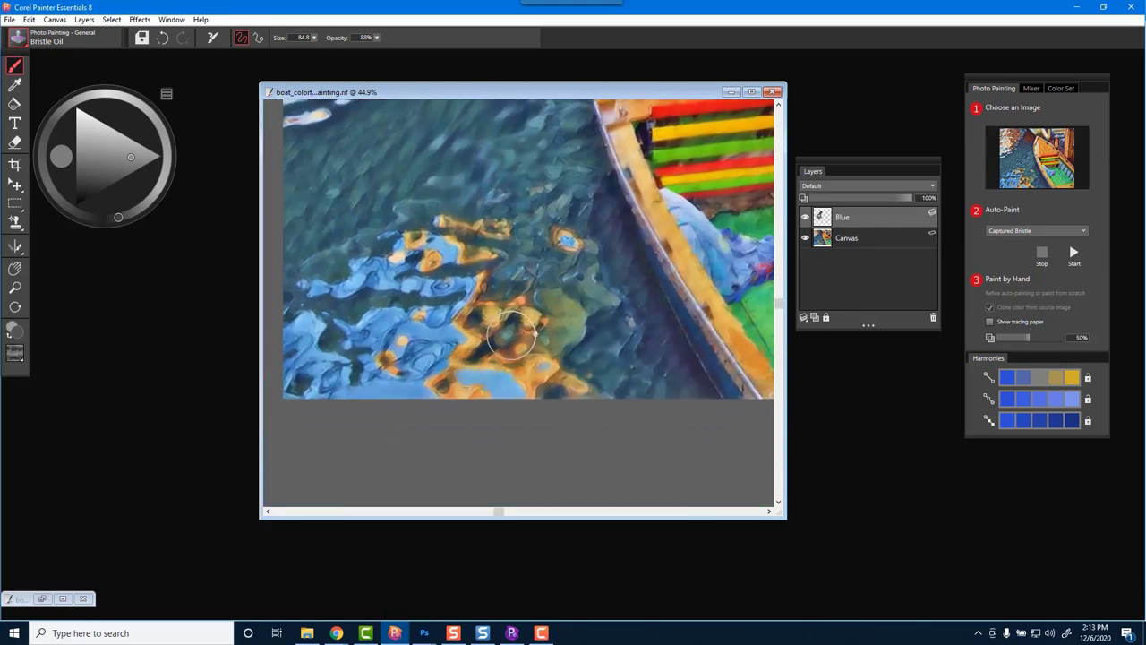
mouse_move(466, 317)
mouse_down()
mouse_move(406, 328)
mouse_move(367, 355)
mouse_move(295, 322)
mouse_up()
mouse_move(309, 383)
mouse_down()
mouse_move(333, 367)
mouse_move(349, 374)
mouse_move(430, 260)
mouse_move(489, 236)
mouse_up()
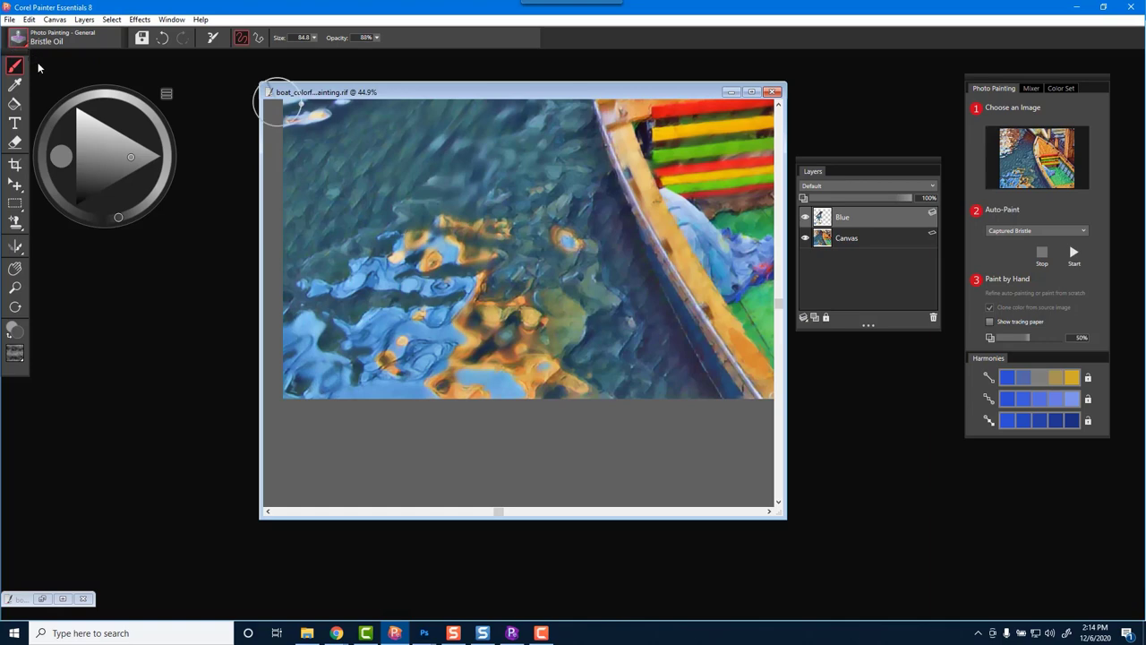
- Choose the Distorto brush from the F-X category and smear the small orange and blue reflection near the boat on the Blue layer
click(18, 40)
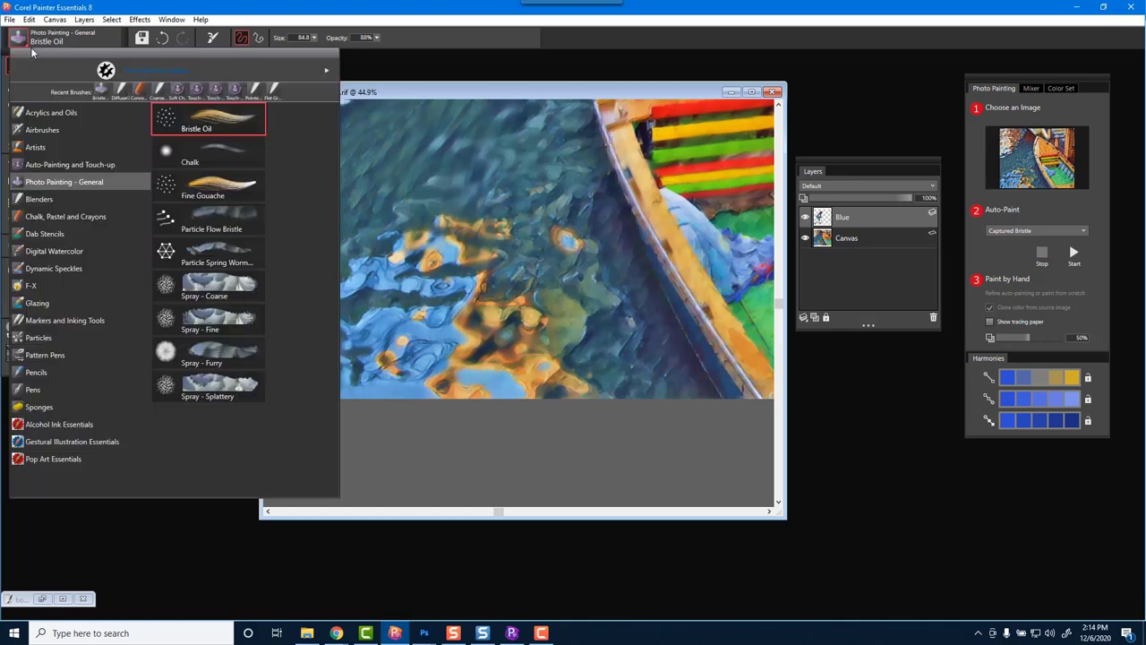
click(38, 286)
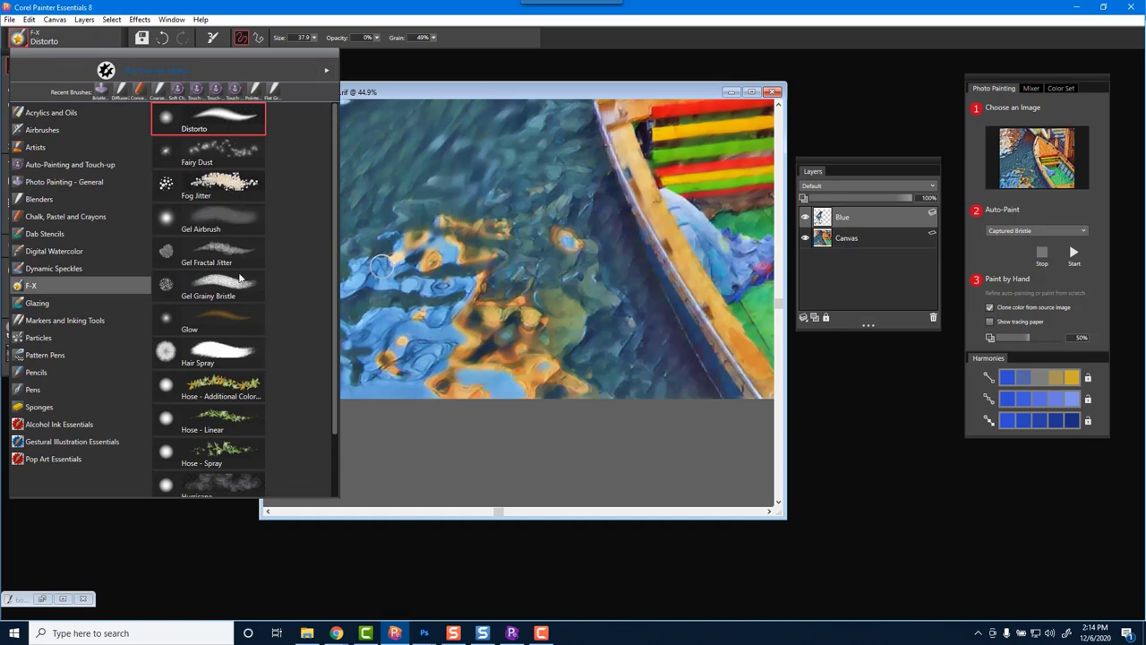
click(219, 126)
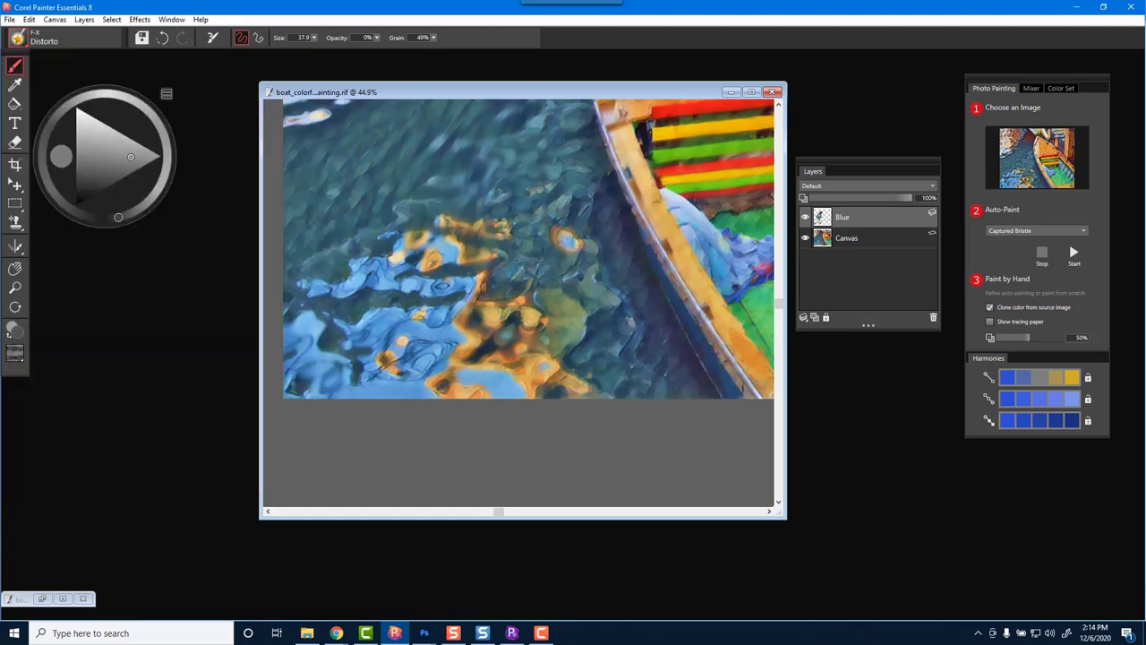
mouse_move(565, 239)
mouse_down()
mouse_move(532, 235)
mouse_move(565, 240)
mouse_up()
- Hide the Blue layer and swirl the reflections and ripples in the water on the Canvas with the Distorto brush
click(866, 239)
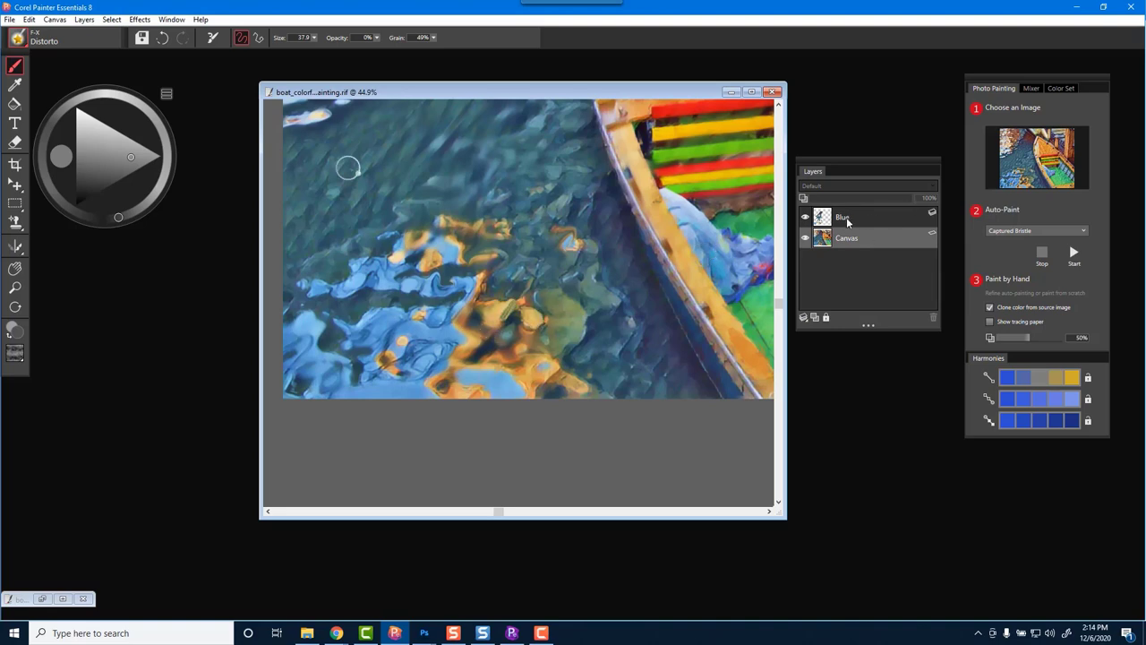
click(805, 217)
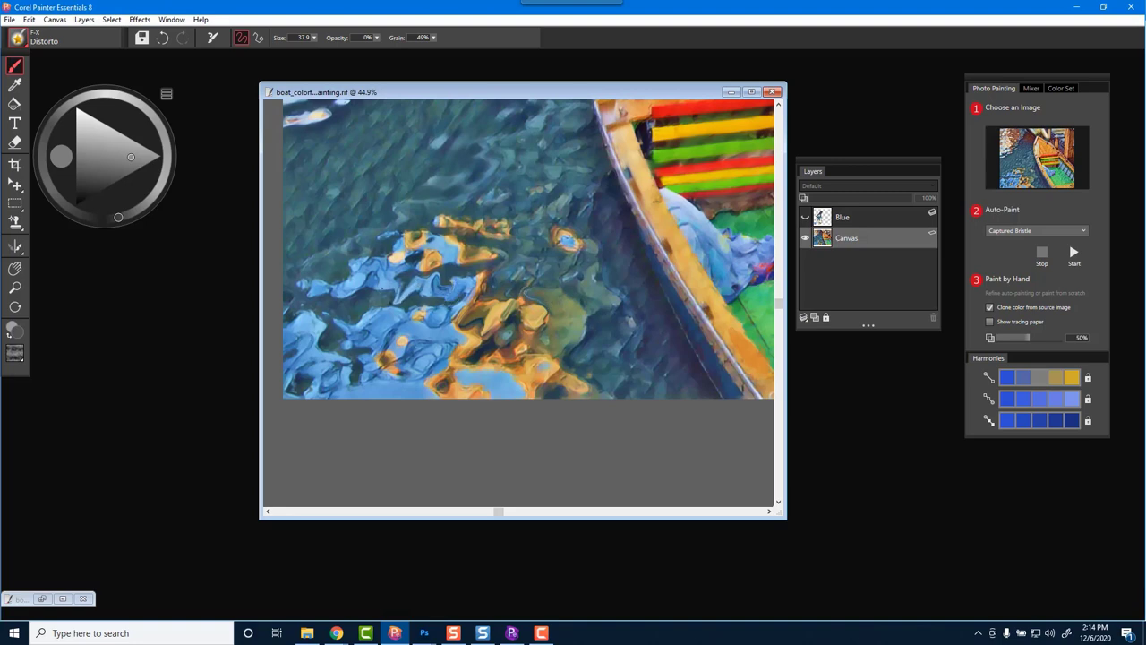
mouse_move(372, 303)
mouse_down()
mouse_move(437, 291)
mouse_move(446, 308)
mouse_move(349, 300)
mouse_move(336, 324)
mouse_move(356, 368)
mouse_move(379, 345)
mouse_move(367, 315)
mouse_move(484, 239)
mouse_move(514, 233)
mouse_move(476, 292)
mouse_move(572, 244)
mouse_move(559, 267)
mouse_move(603, 278)
mouse_move(607, 304)
mouse_move(573, 332)
mouse_move(582, 362)
mouse_move(562, 401)
mouse_move(607, 376)
mouse_move(602, 342)
mouse_move(529, 315)
mouse_move(470, 324)
mouse_move(414, 313)
mouse_move(313, 335)
mouse_move(291, 313)
mouse_move(347, 268)
mouse_move(468, 211)
mouse_up()
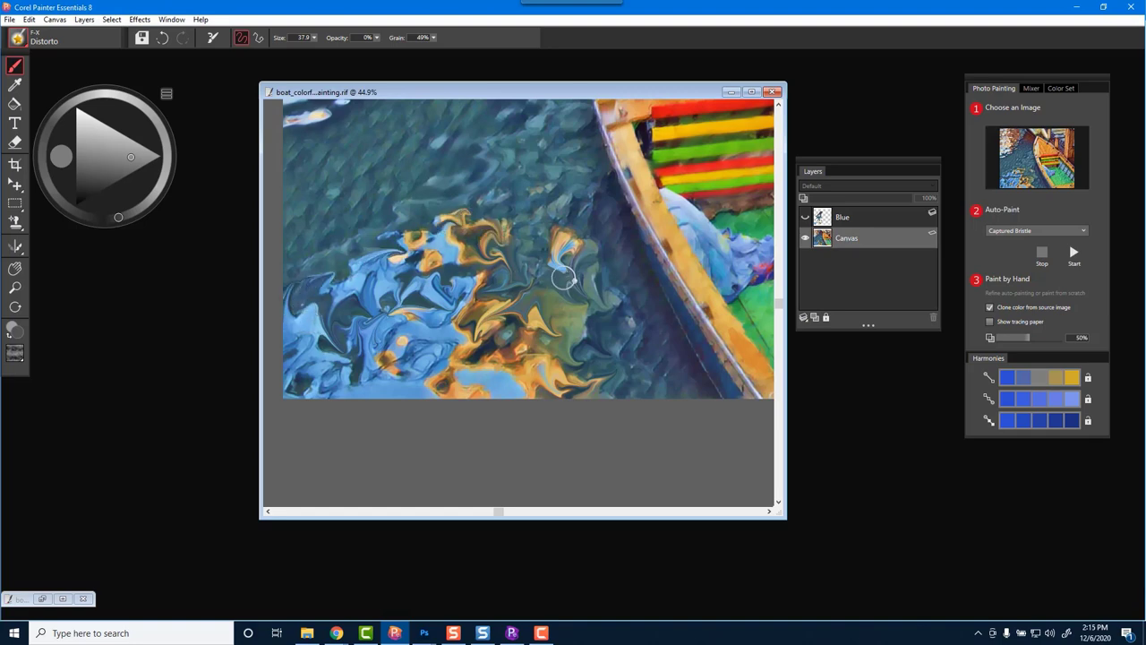
click(804, 217)
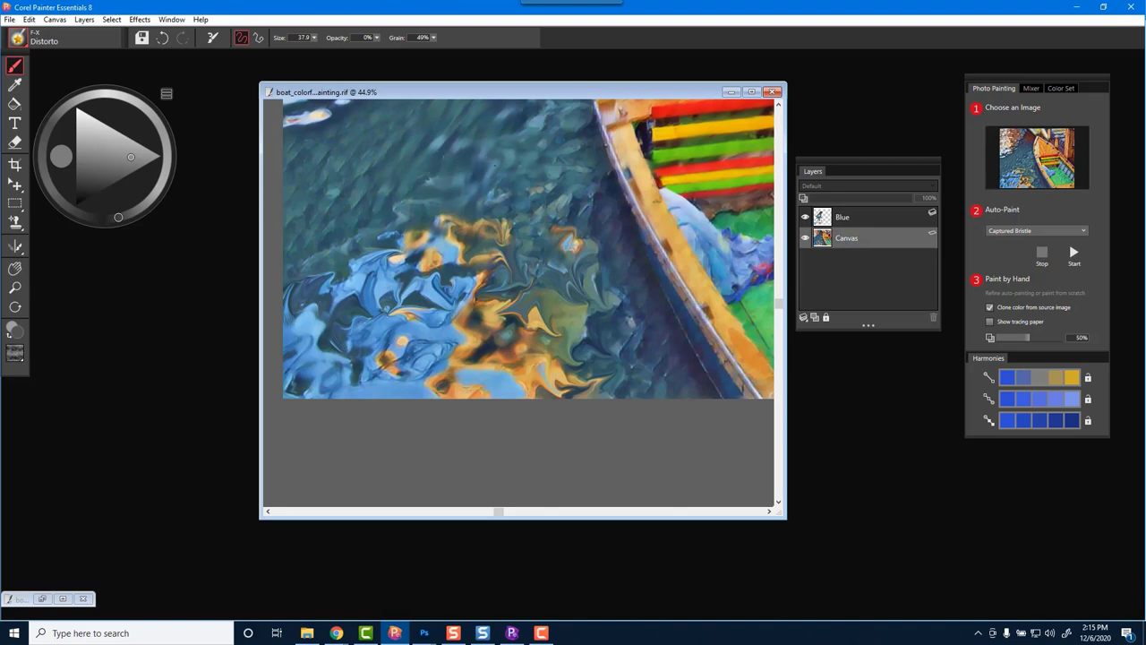
click(804, 216)
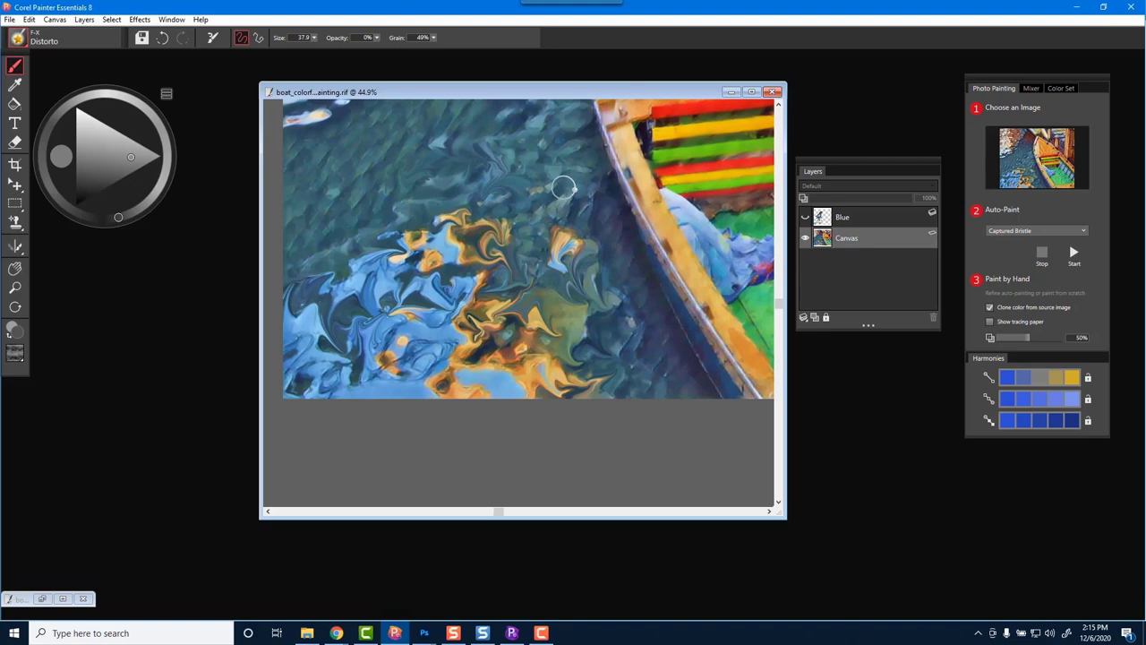
mouse_move(564, 190)
mouse_down()
mouse_move(506, 268)
mouse_move(399, 313)
mouse_move(400, 327)
mouse_up()
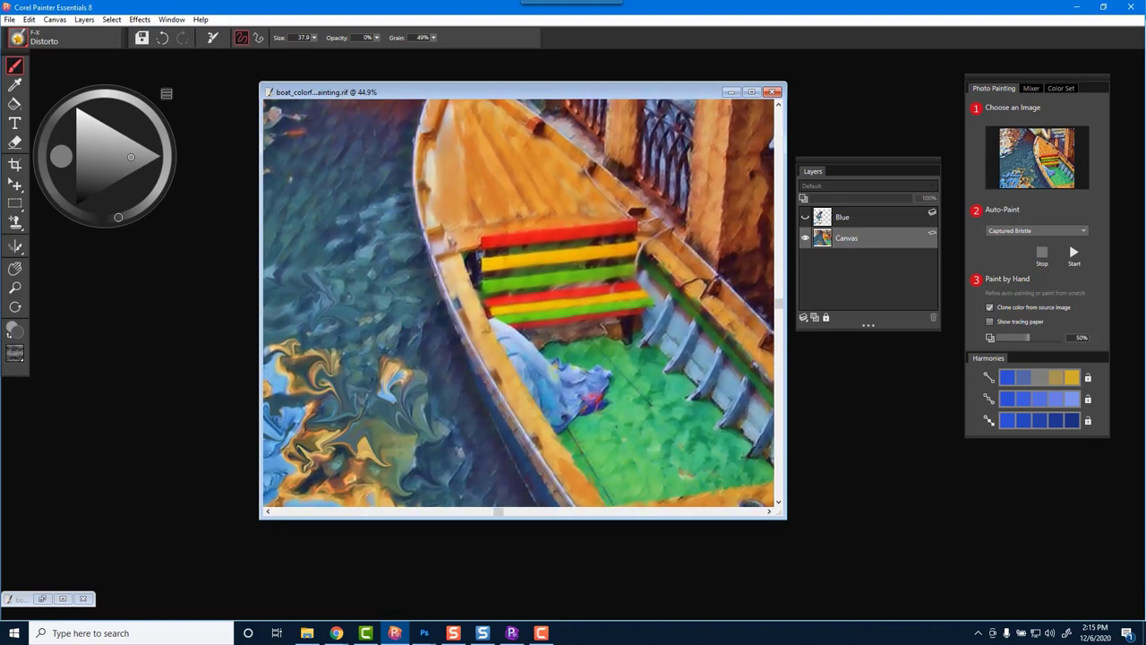
- Distort the boat's outer rim beside the water and the red, yellow and green bench slats into wavy shapes with Distorto
mouse_move(421, 217)
mouse_down()
mouse_move(437, 272)
mouse_move(421, 195)
mouse_move(447, 306)
mouse_move(482, 349)
mouse_up()
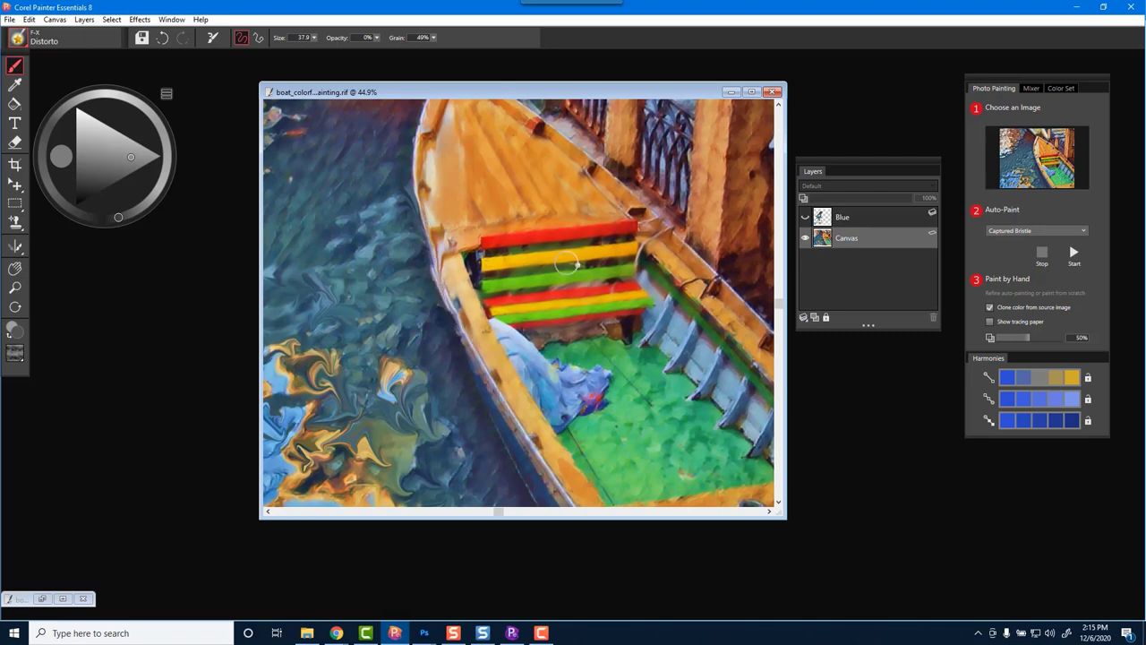
drag(484, 248, 519, 248)
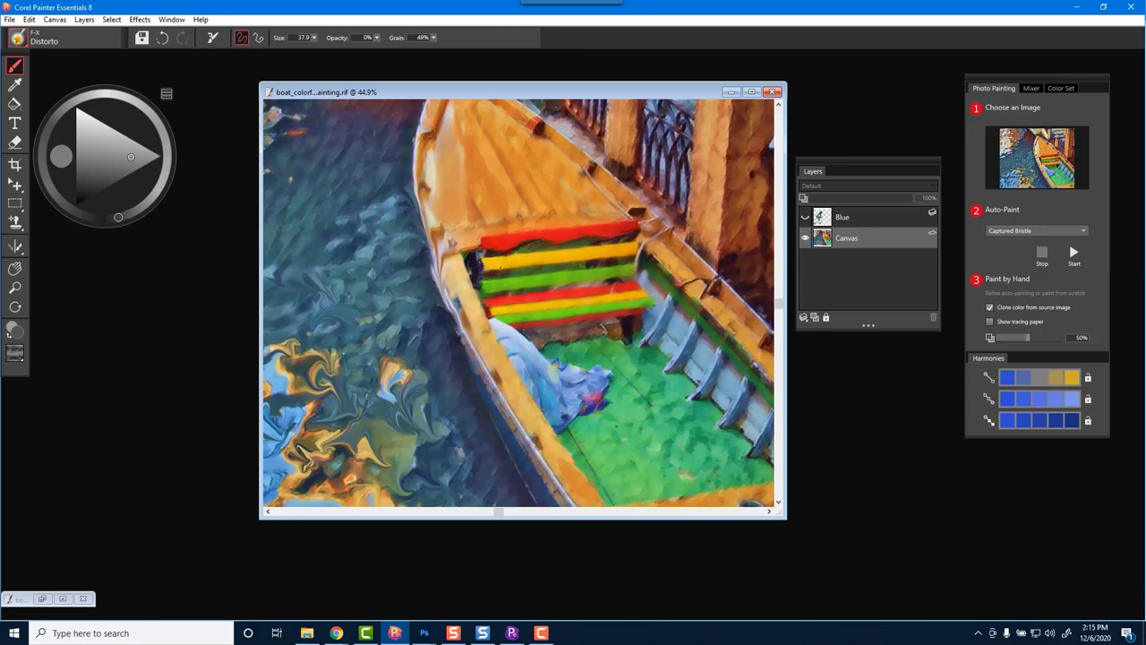
drag(499, 269, 551, 260)
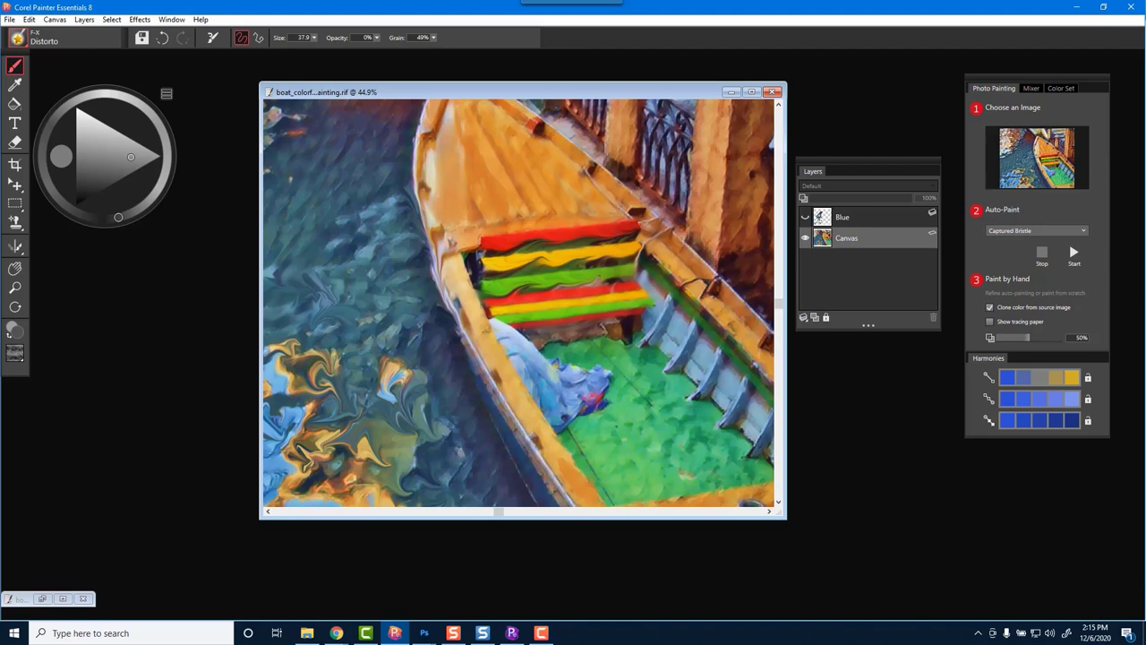
drag(498, 307, 527, 310)
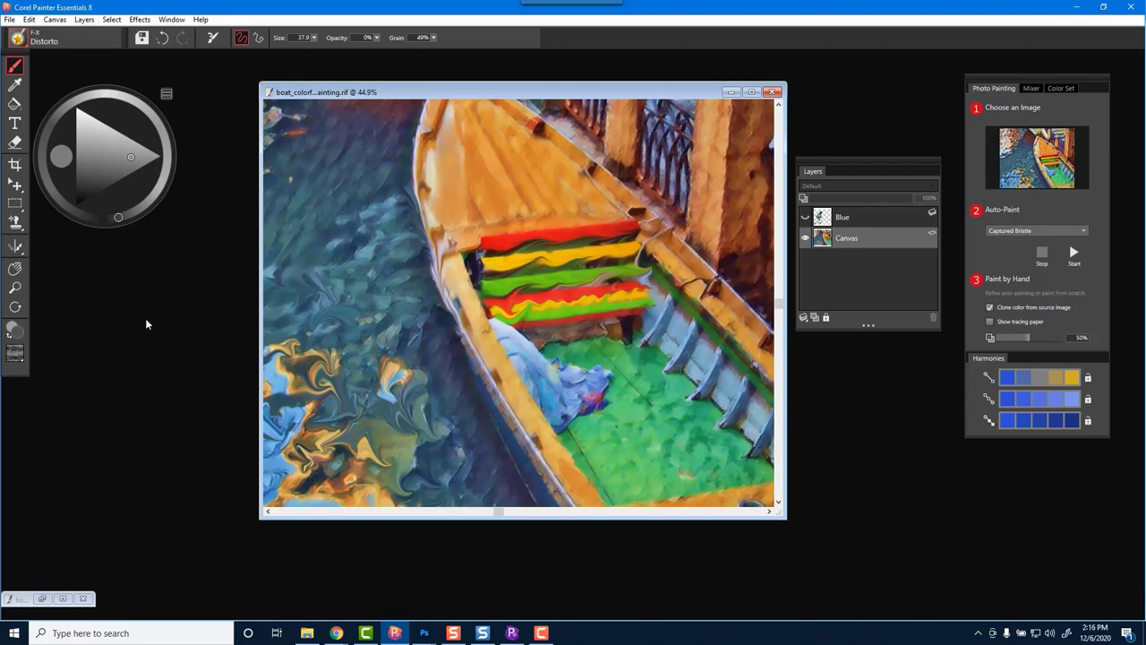
- Fit the whole painting in view and show the Blue layer to check the combined result
click(14, 288)
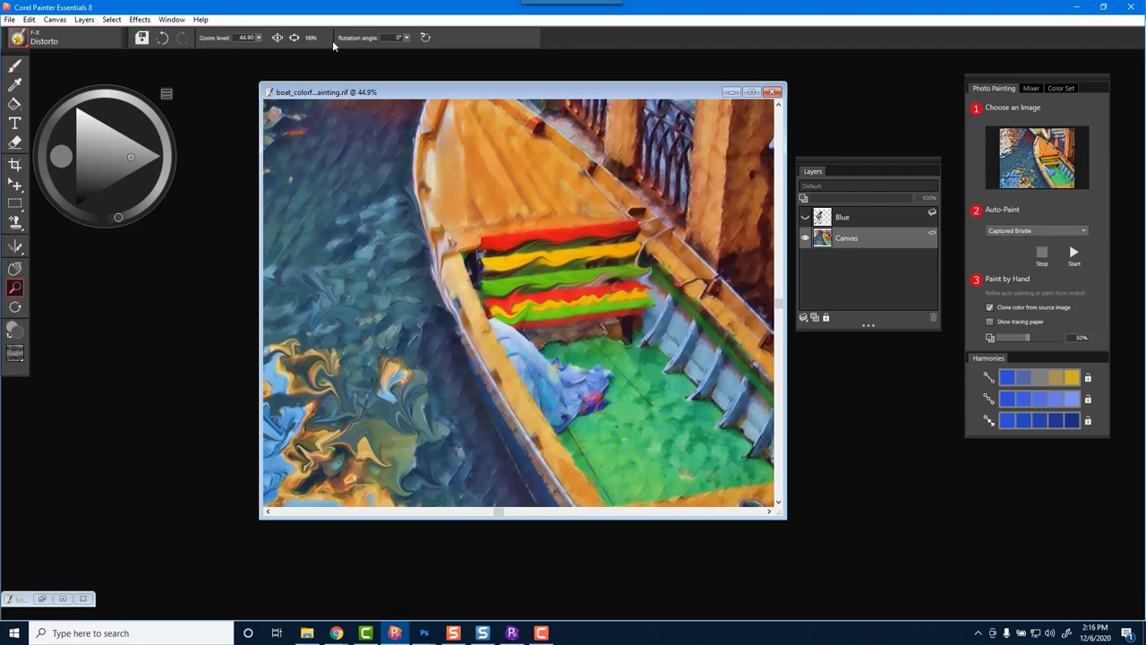
click(295, 38)
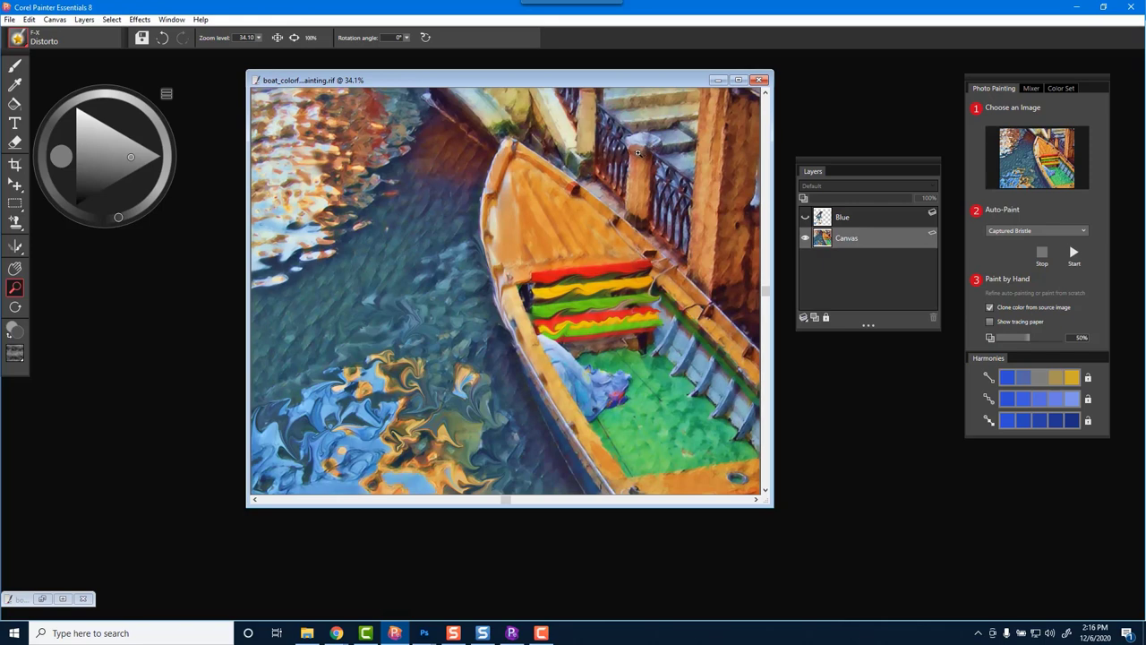
key(b)
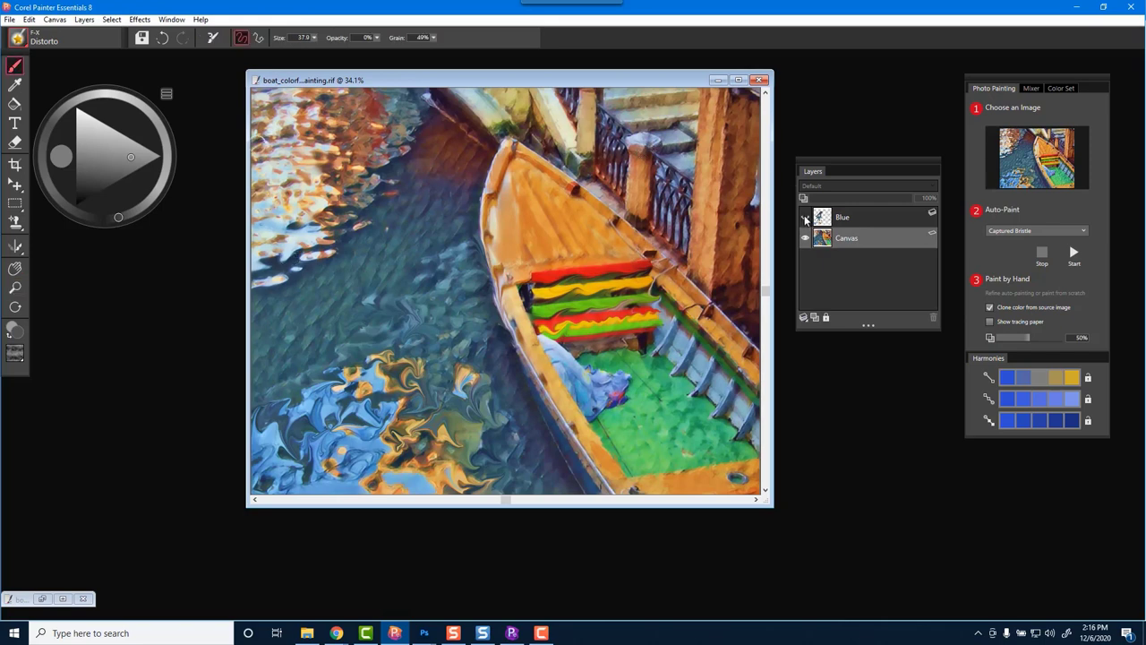
click(804, 218)
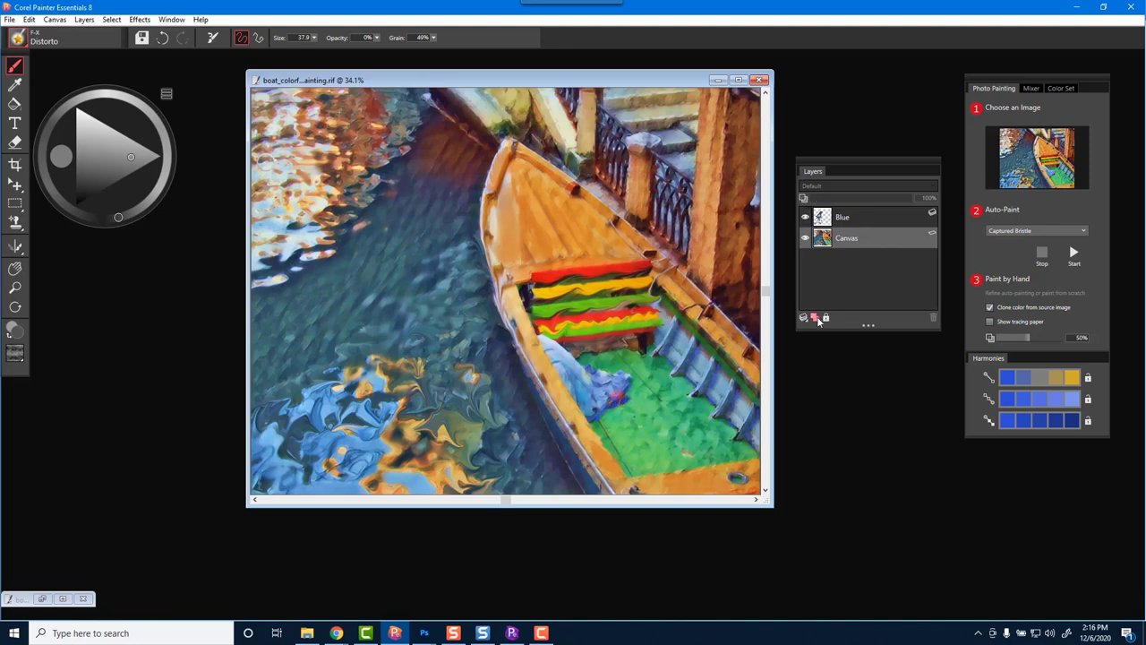
- Add a new layer named Water directly above the Canvas and hide the Blue layer
click(815, 318)
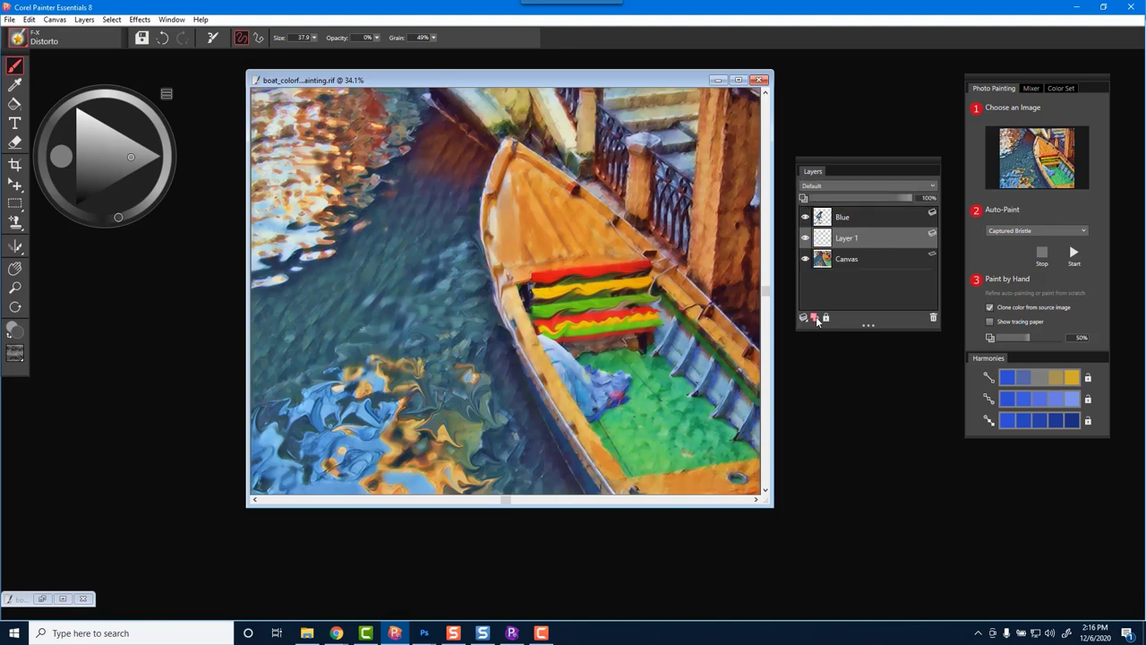
double_click(853, 240)
text(Water)
key(Return)
click(805, 218)
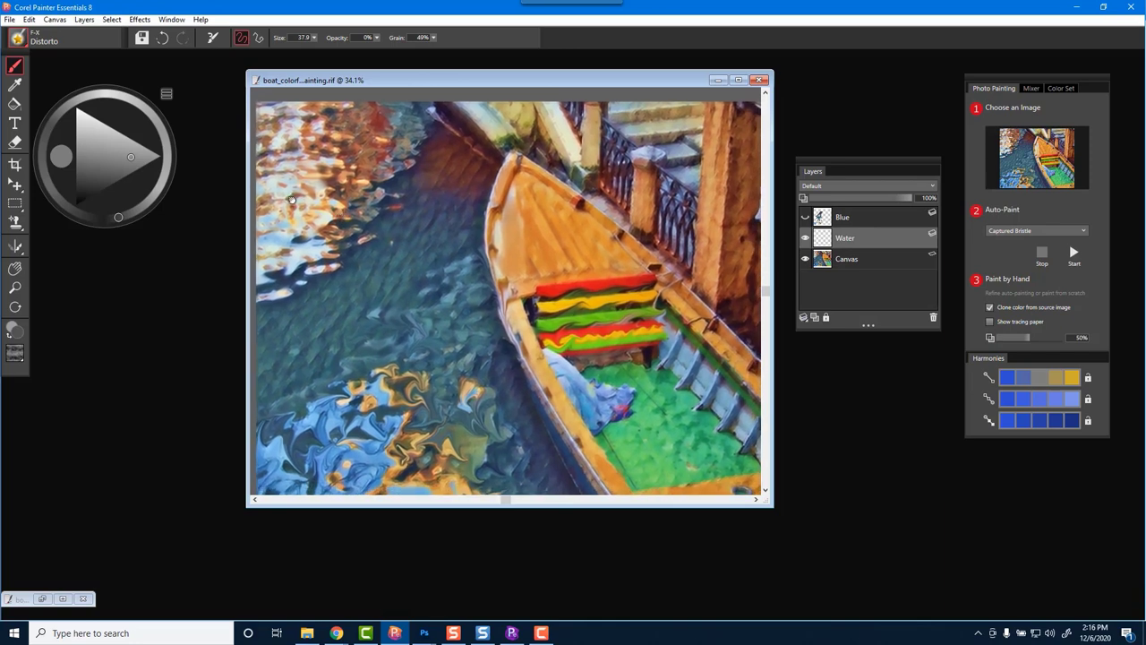
- Choose the Sargent Brush from the Artists category, turn off Use Clone Color, and pick a lighter, softer blue
click(20, 40)
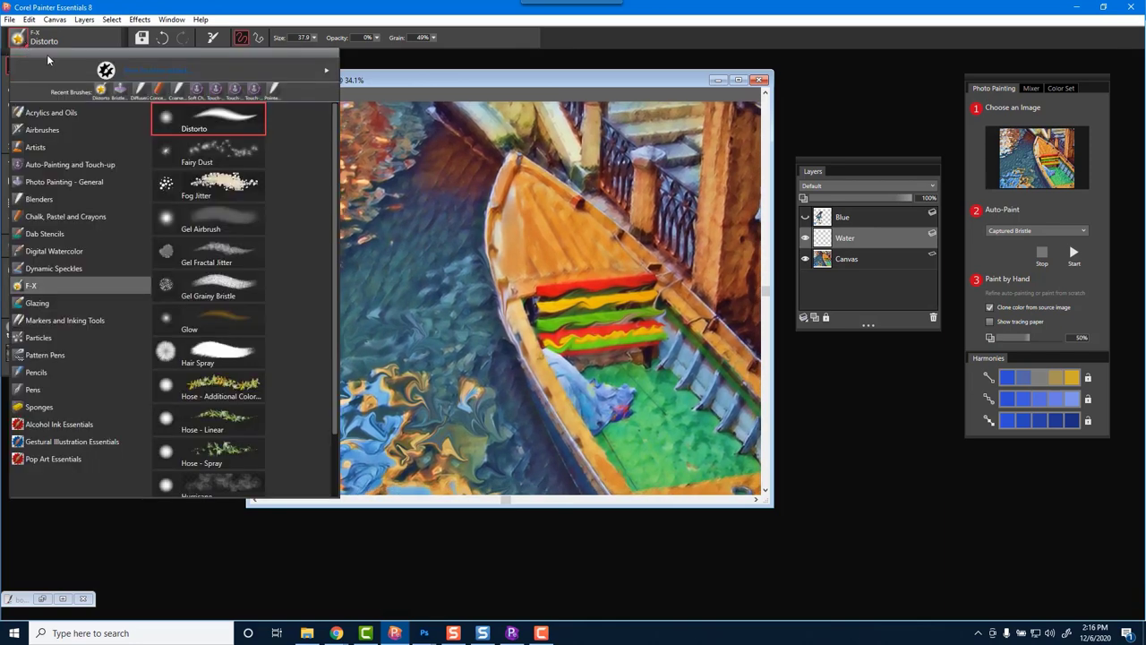
click(38, 150)
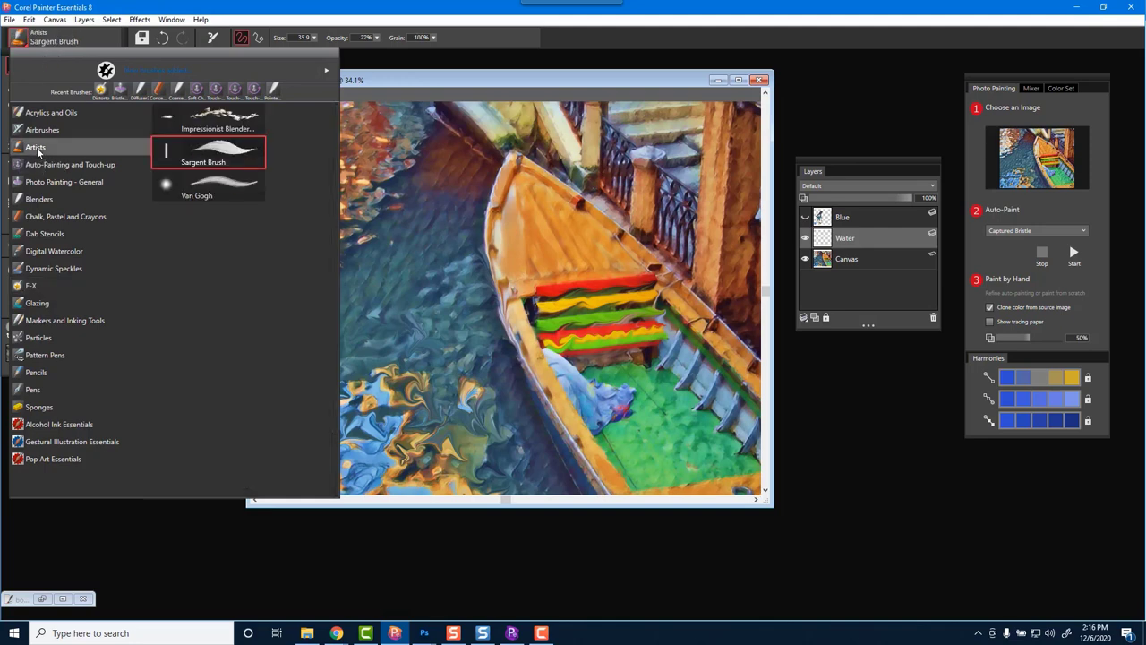
click(229, 157)
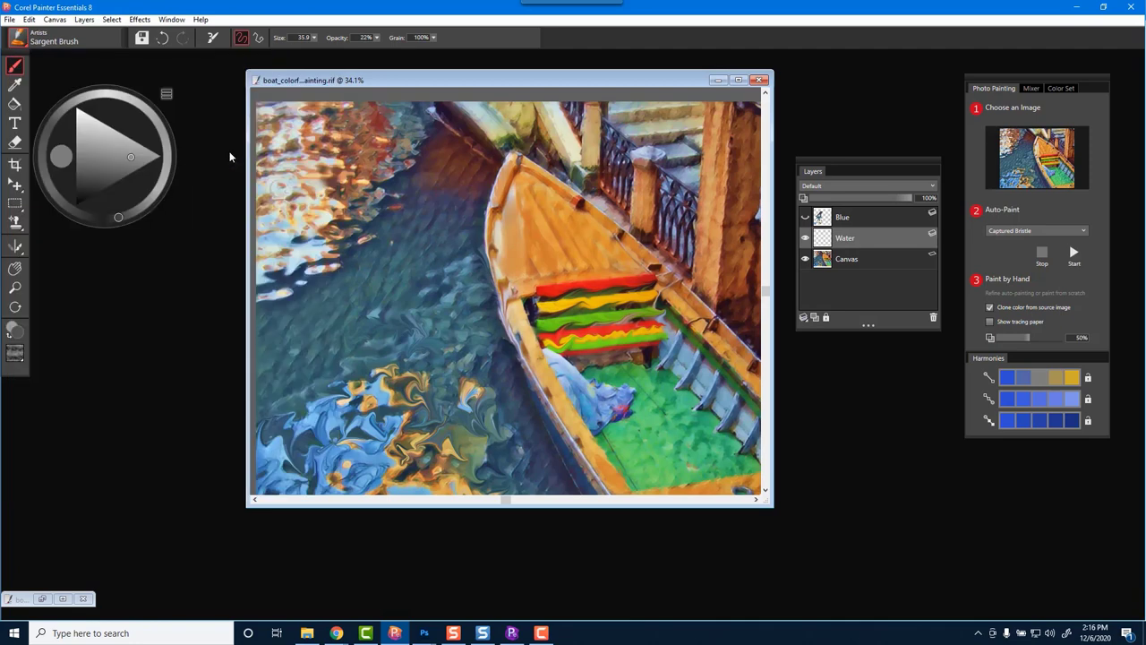
click(164, 93)
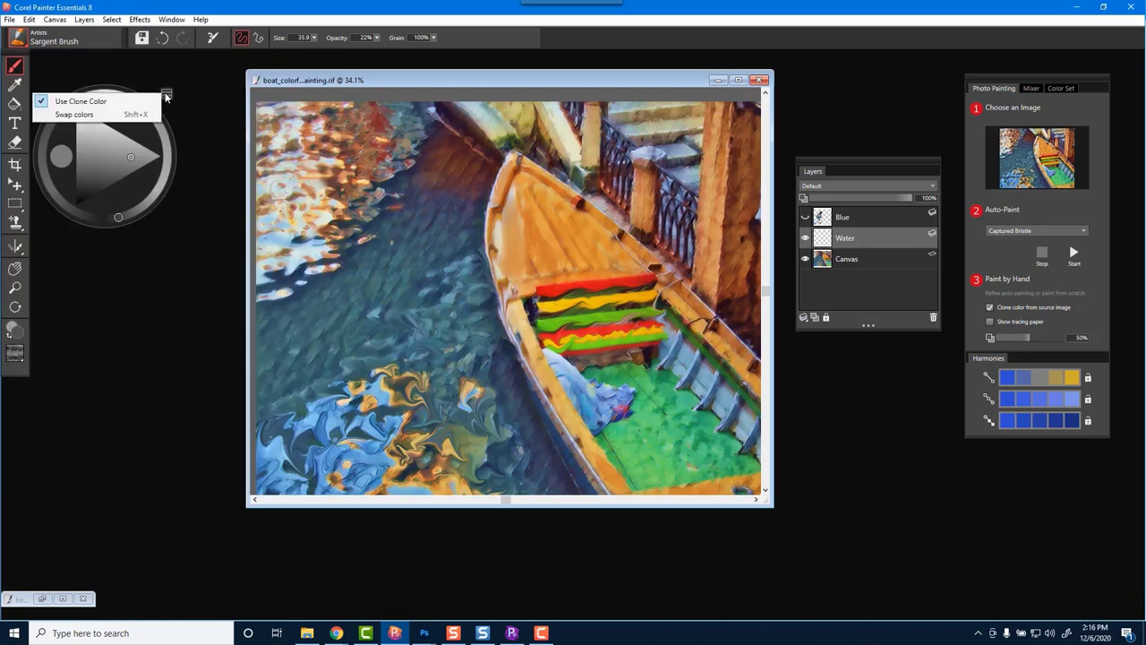
click(81, 101)
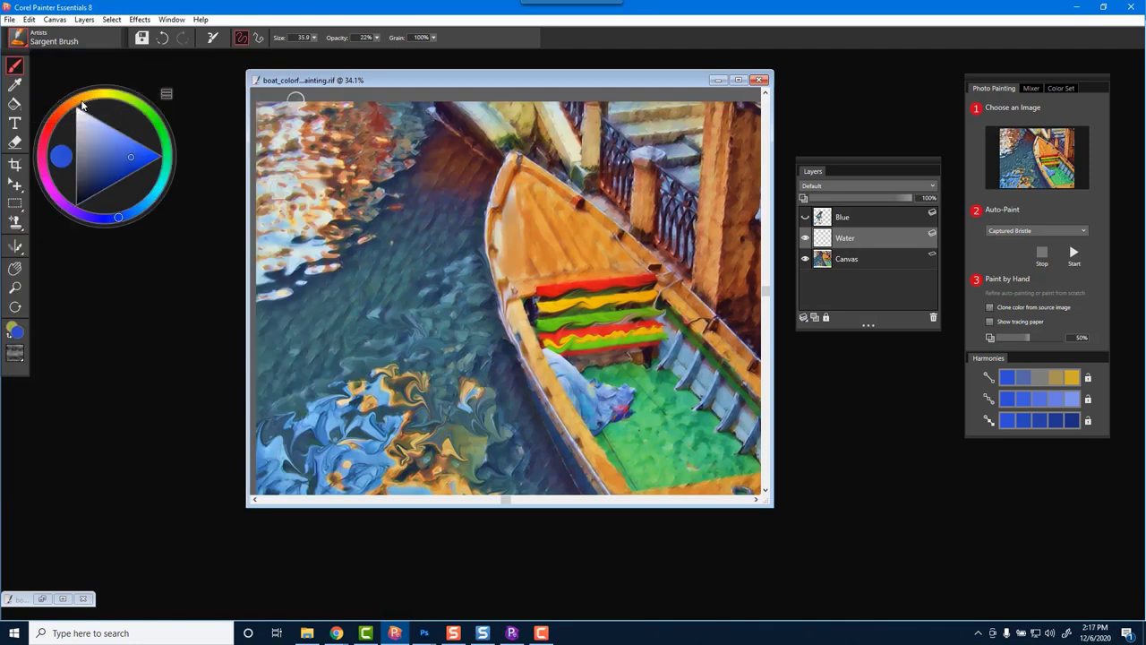
click(114, 169)
click(113, 149)
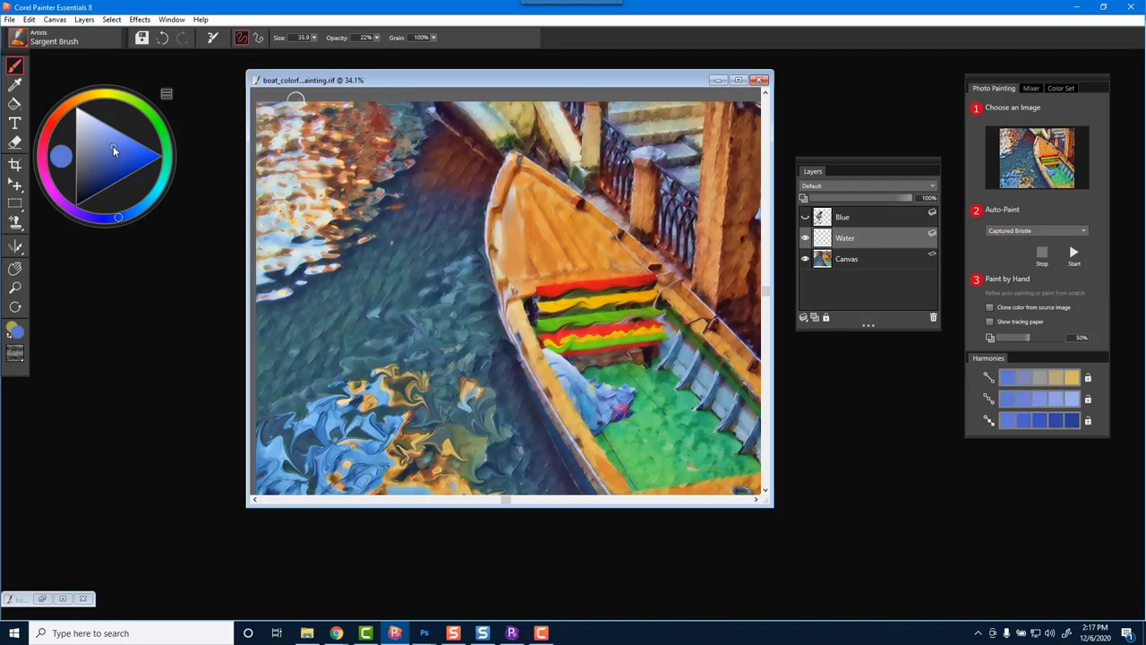
- Pick lighter and deeper blues and paint loose Sargent Brush strokes over the bright reflections in the water on the Water layer
click(100, 140)
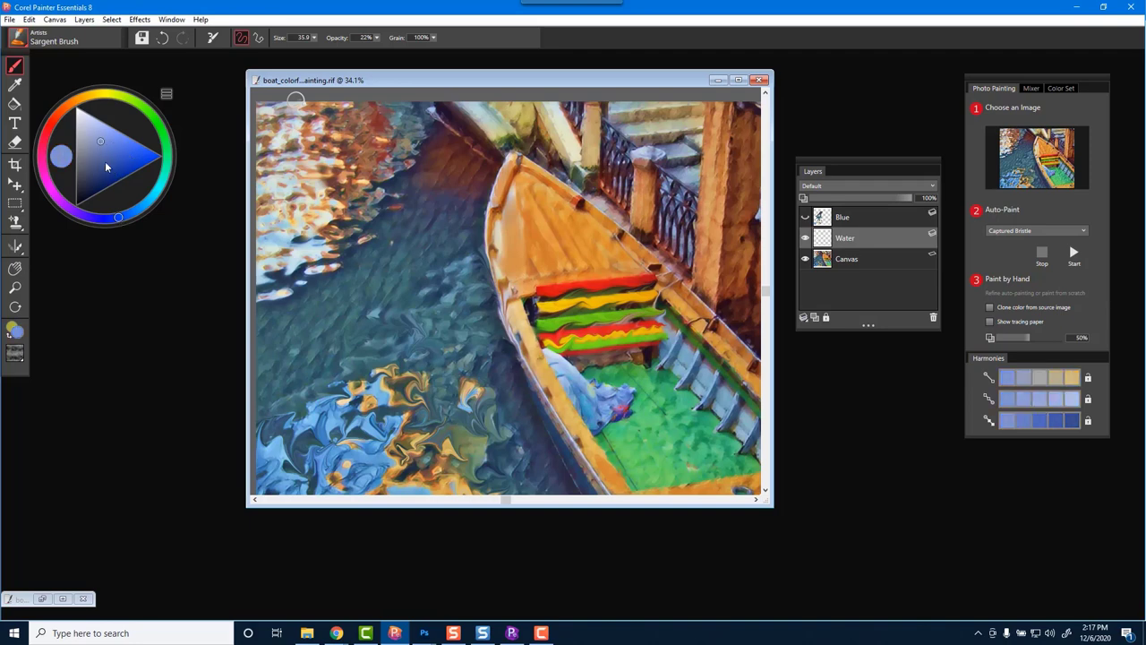
click(104, 161)
click(106, 147)
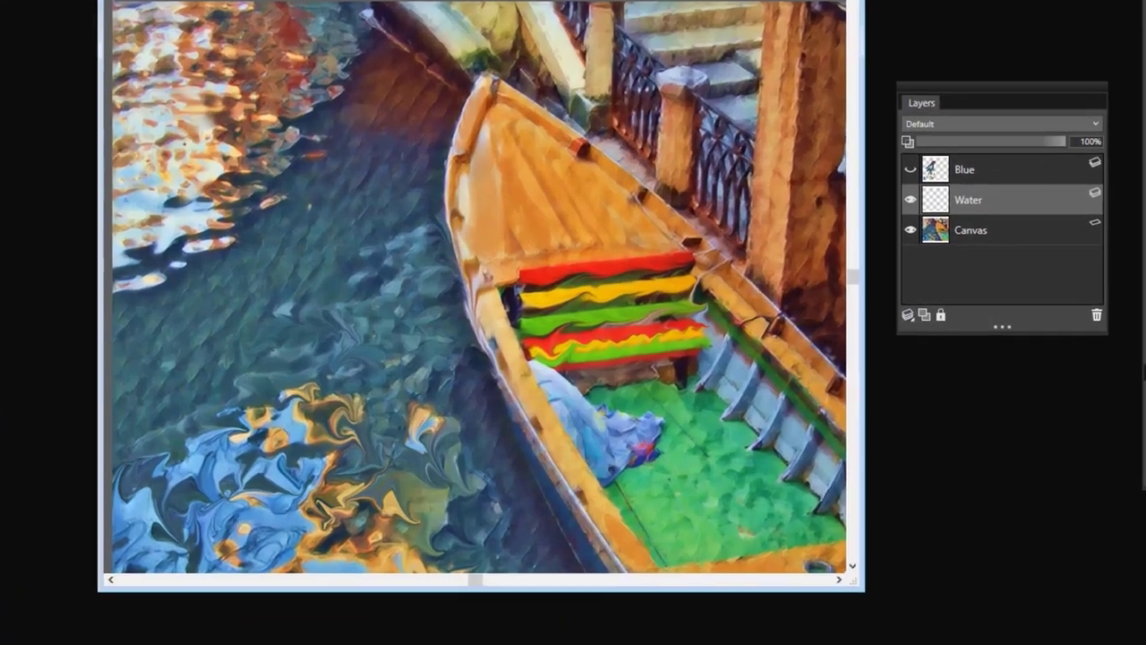
mouse_move(202, 119)
mouse_down()
mouse_move(202, 182)
mouse_move(179, 154)
mouse_move(186, 179)
mouse_up()
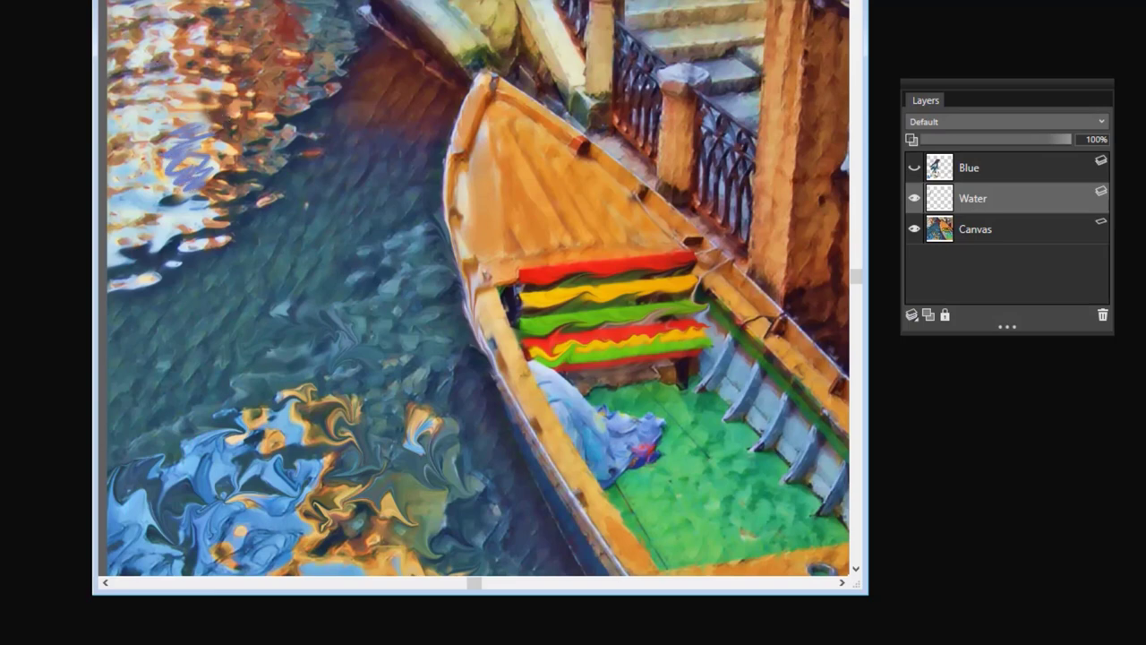
mouse_move(165, 58)
mouse_down()
mouse_move(165, 36)
mouse_move(152, 39)
mouse_up()
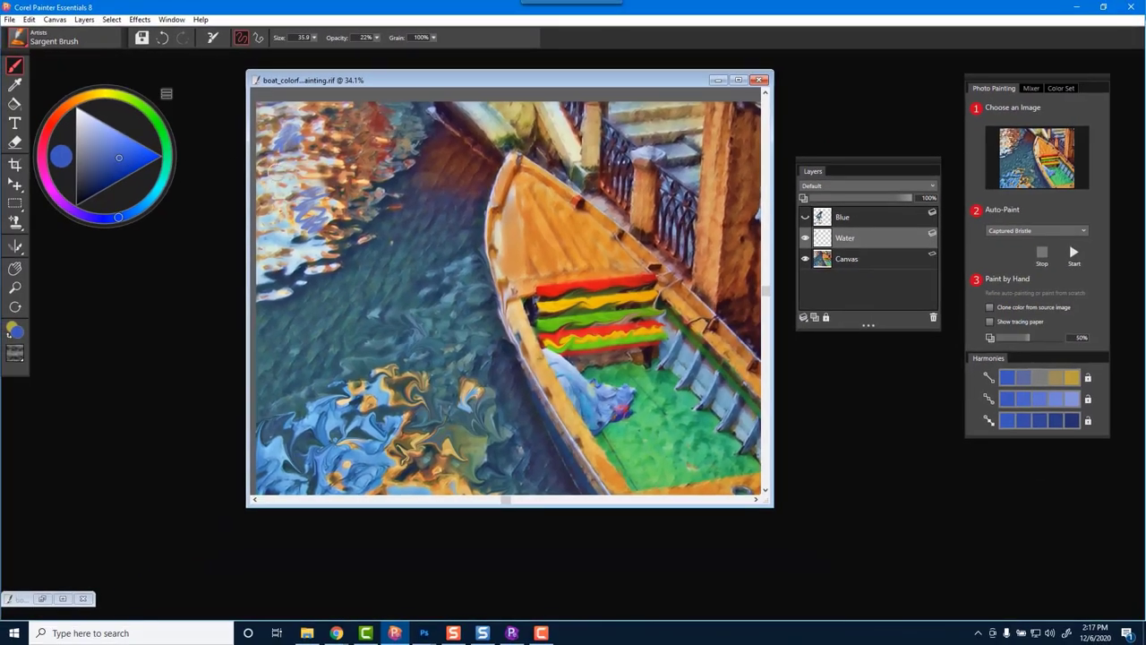
mouse_move(265, 166)
mouse_down()
mouse_move(287, 194)
mouse_move(317, 178)
mouse_move(288, 172)
mouse_up()
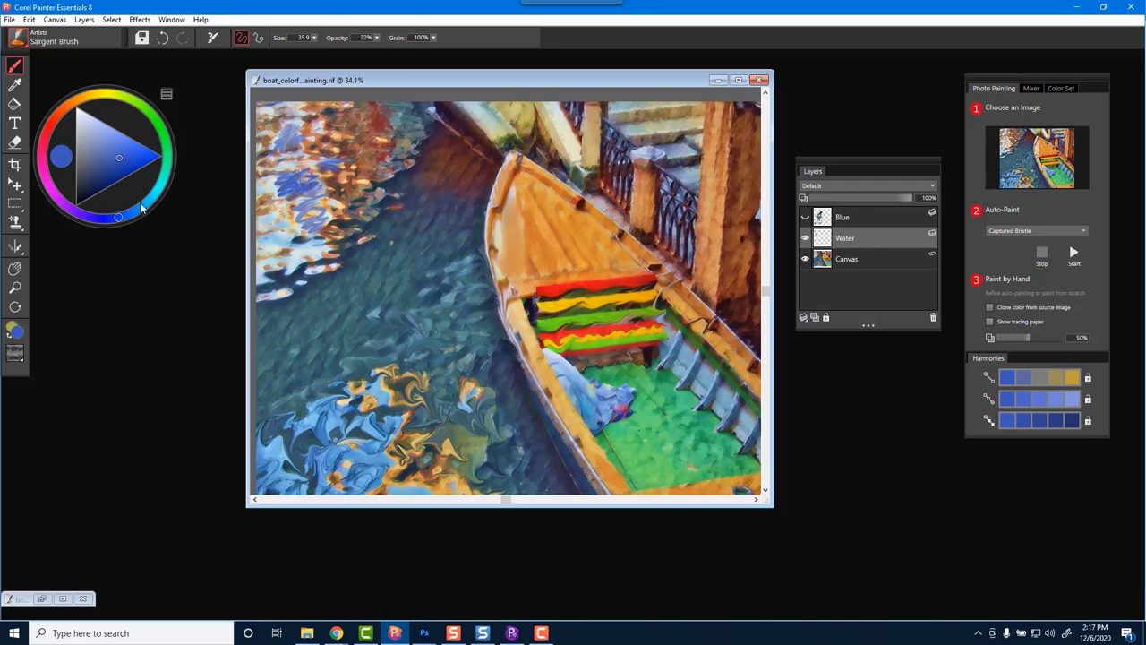
- Shift the color to a cyan blue for strokes at the reflections' far edge, and add strokes in reddish brown sampled from the reflections
drag(142, 207, 149, 206)
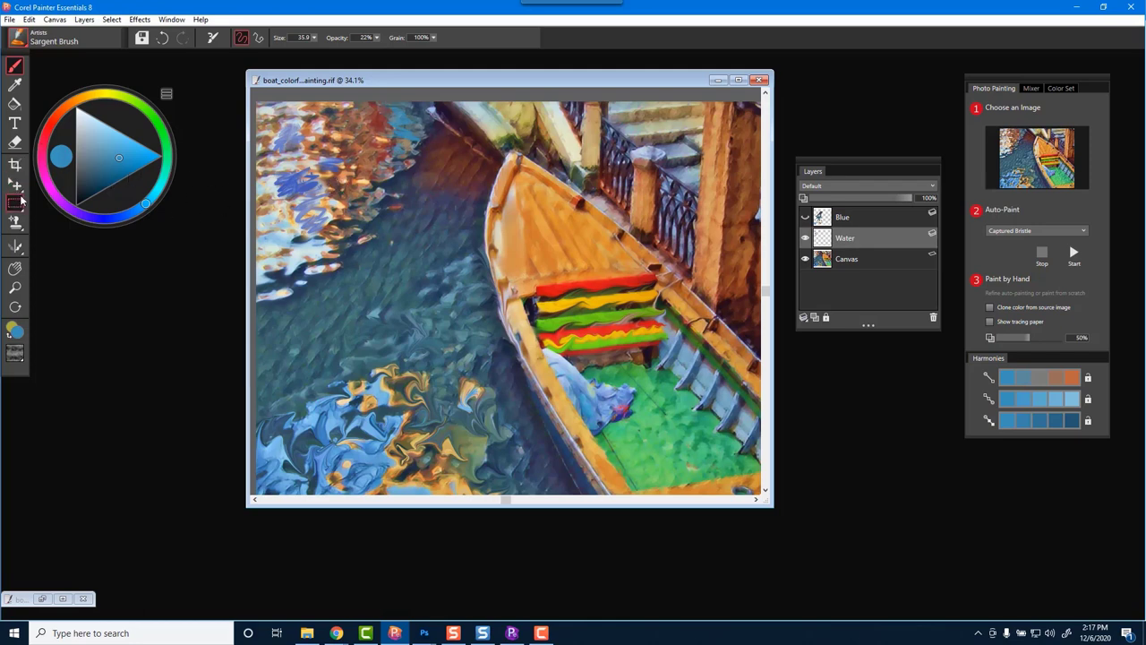
click(15, 84)
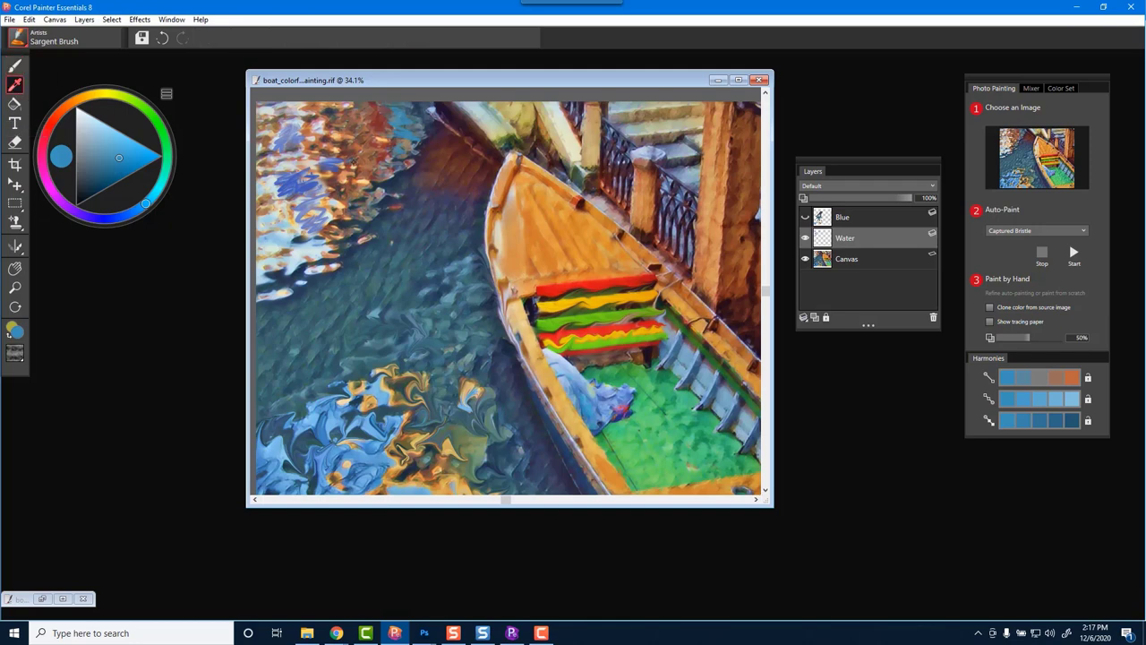
click(368, 156)
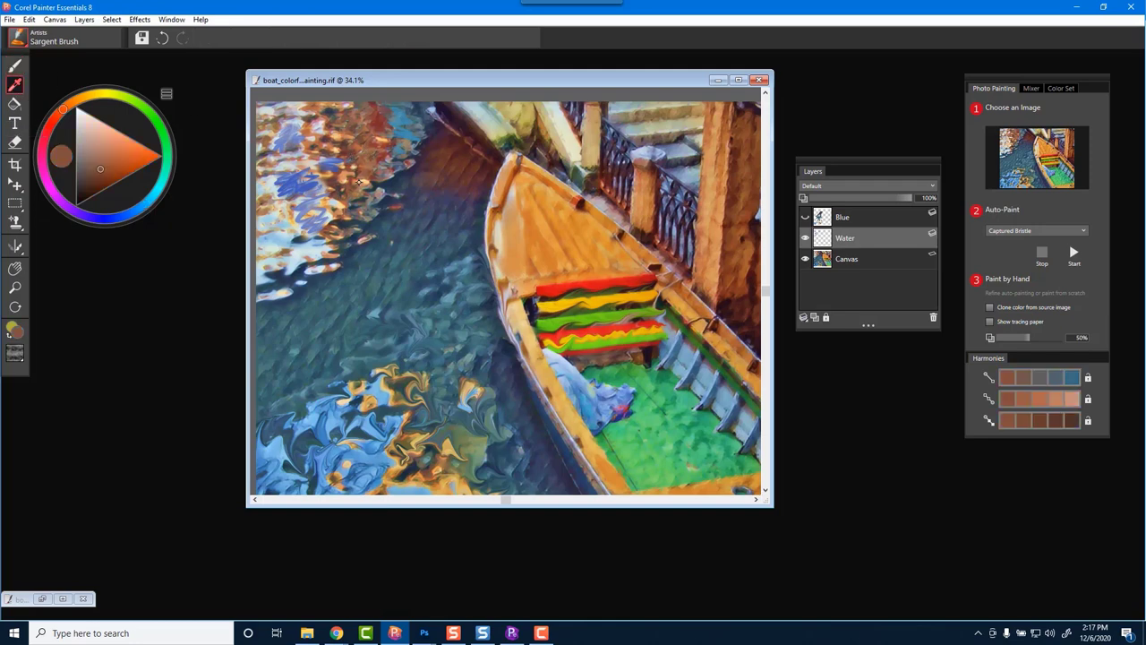
key(b)
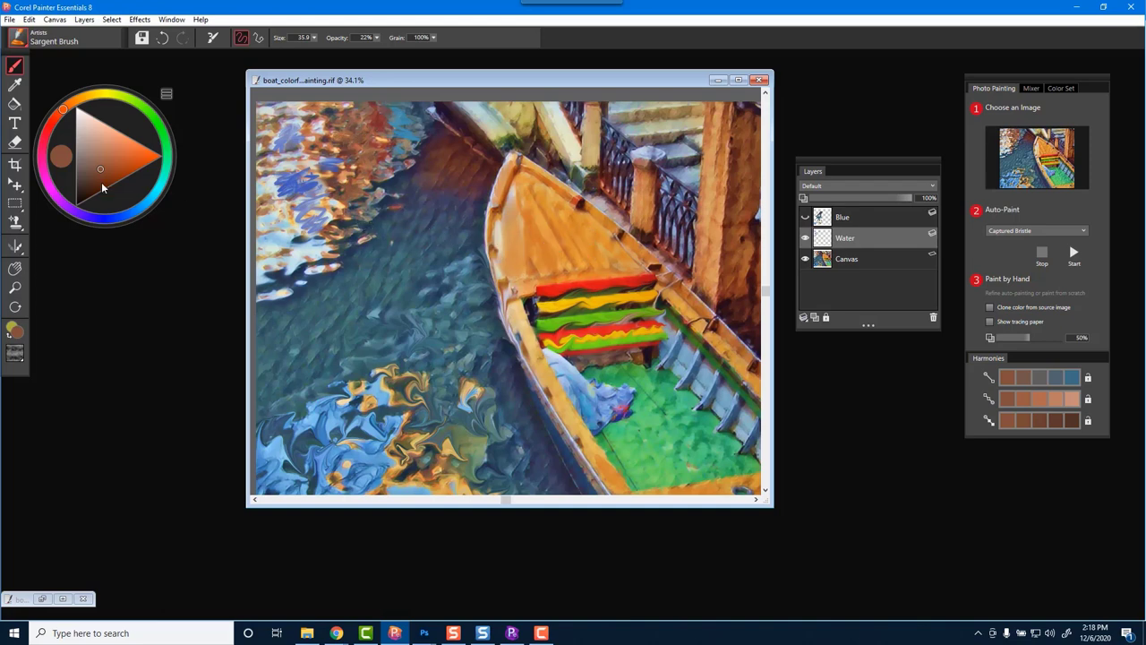
- Sample orange from the boat's wooden deck and paint orange accents with the Sargent Brush among the water reflections
click(14, 84)
click(569, 245)
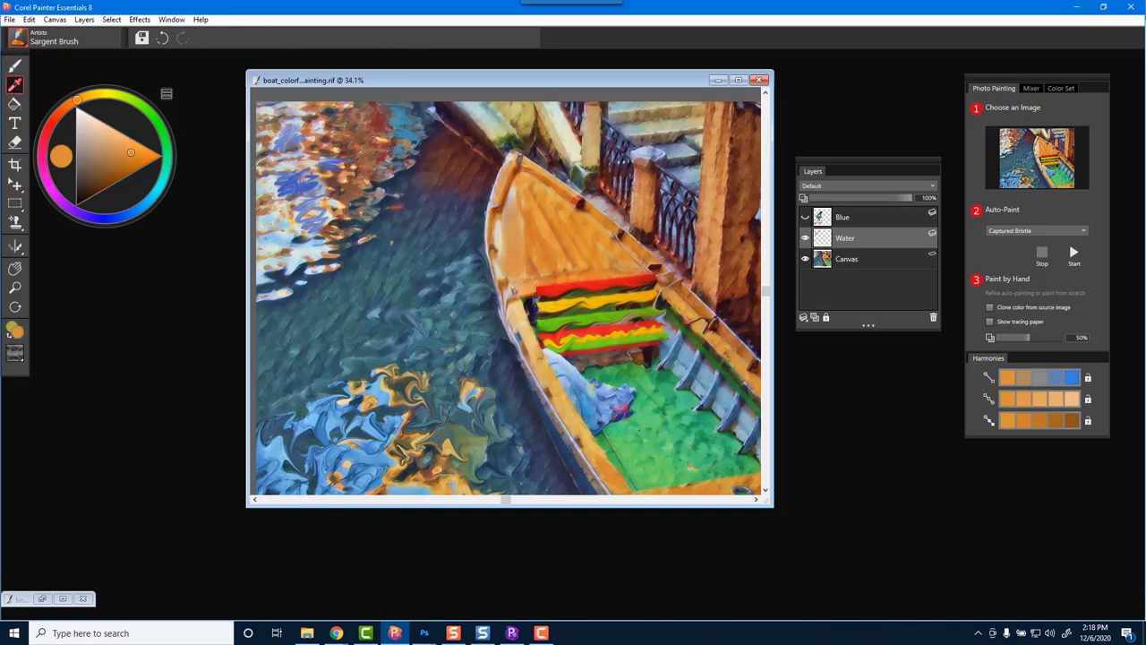
key(b)
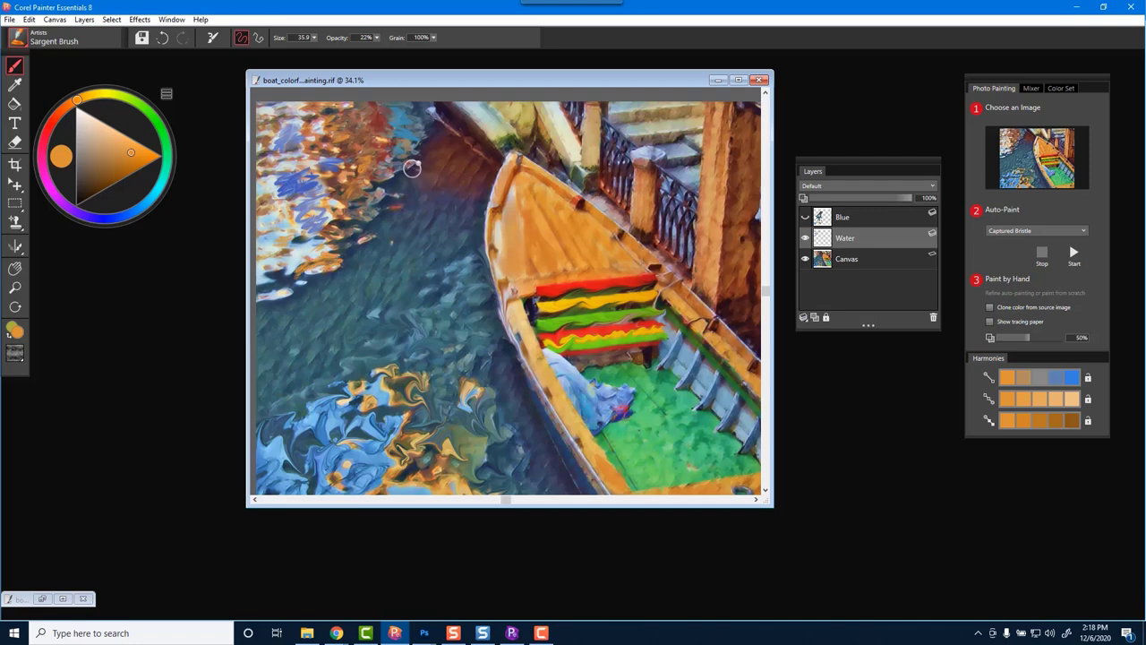
- Choose Coarse Smear Blender Jitter from the Blenders category and smear the large patch of blue strokes into the reflections
click(20, 42)
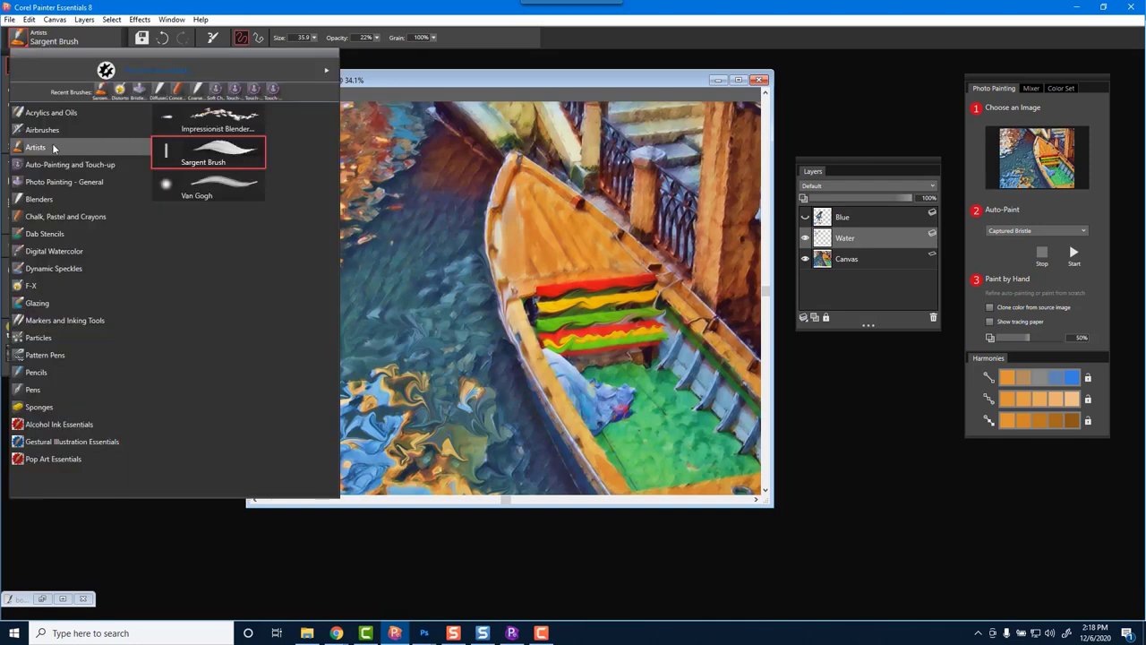
click(51, 197)
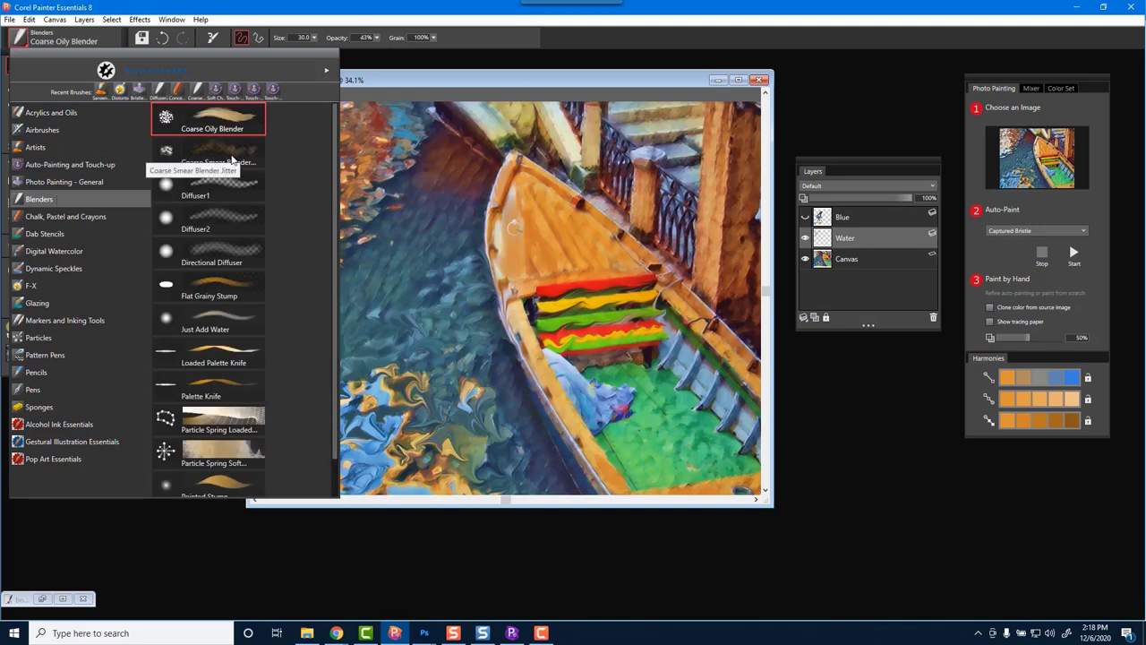
click(230, 161)
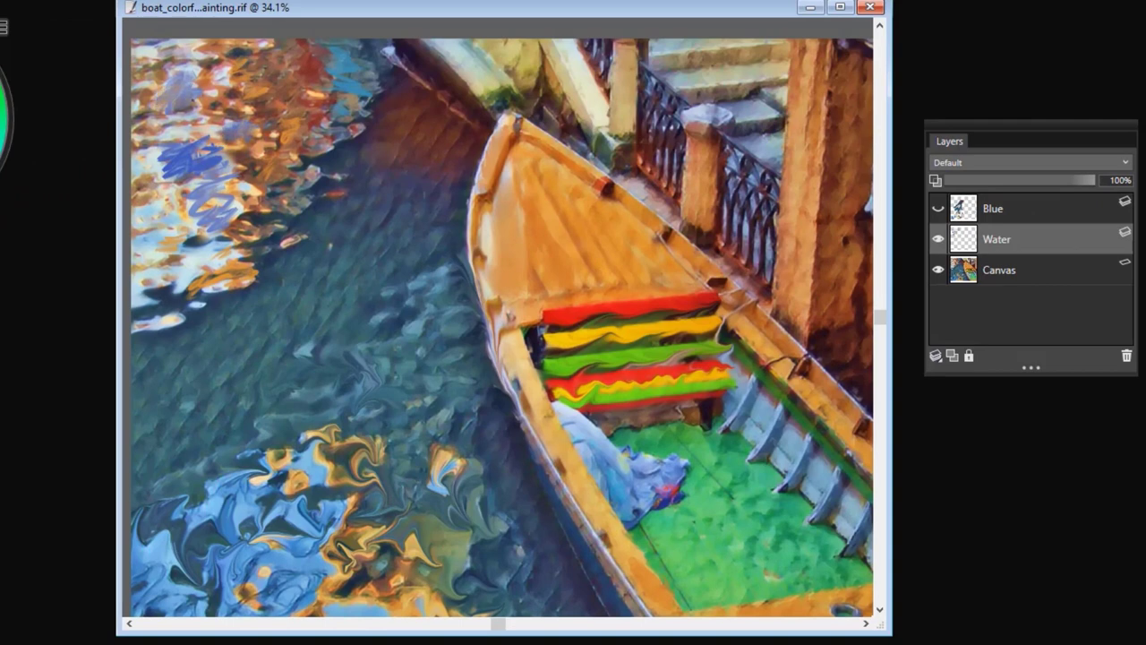
mouse_move(197, 150)
mouse_down()
mouse_move(179, 160)
mouse_move(188, 134)
mouse_move(208, 139)
mouse_move(197, 171)
mouse_move(146, 162)
mouse_up()
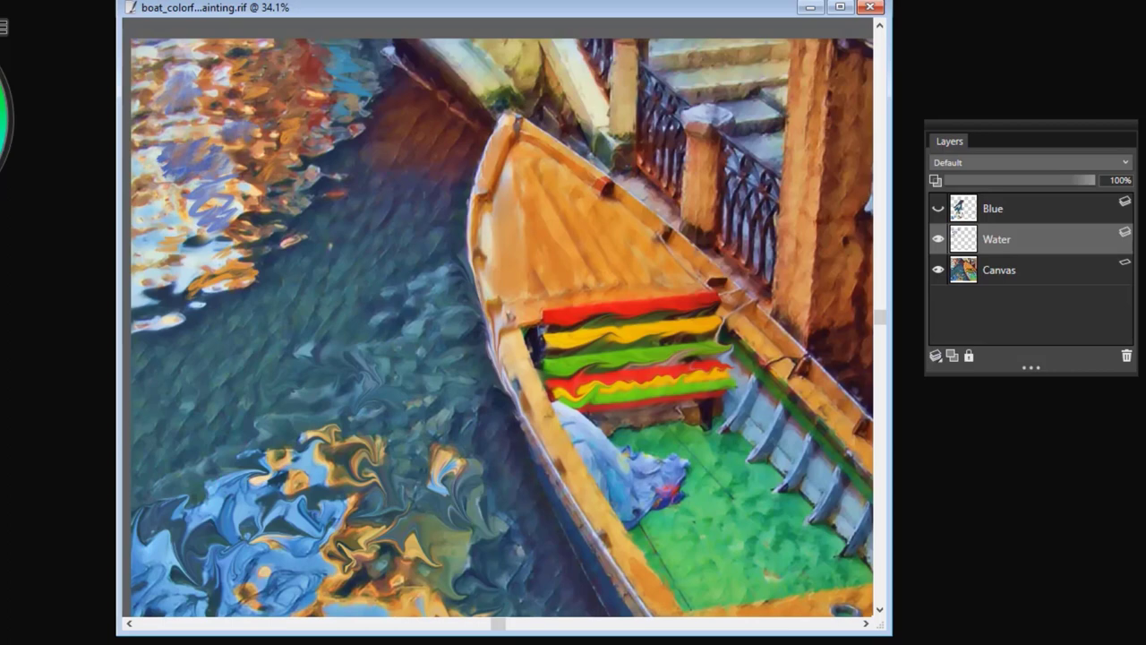
- Blend the lower blue scribble and the large orange strokes near the dark water into the surrounding reflections
scroll(224, 253, up, 5)
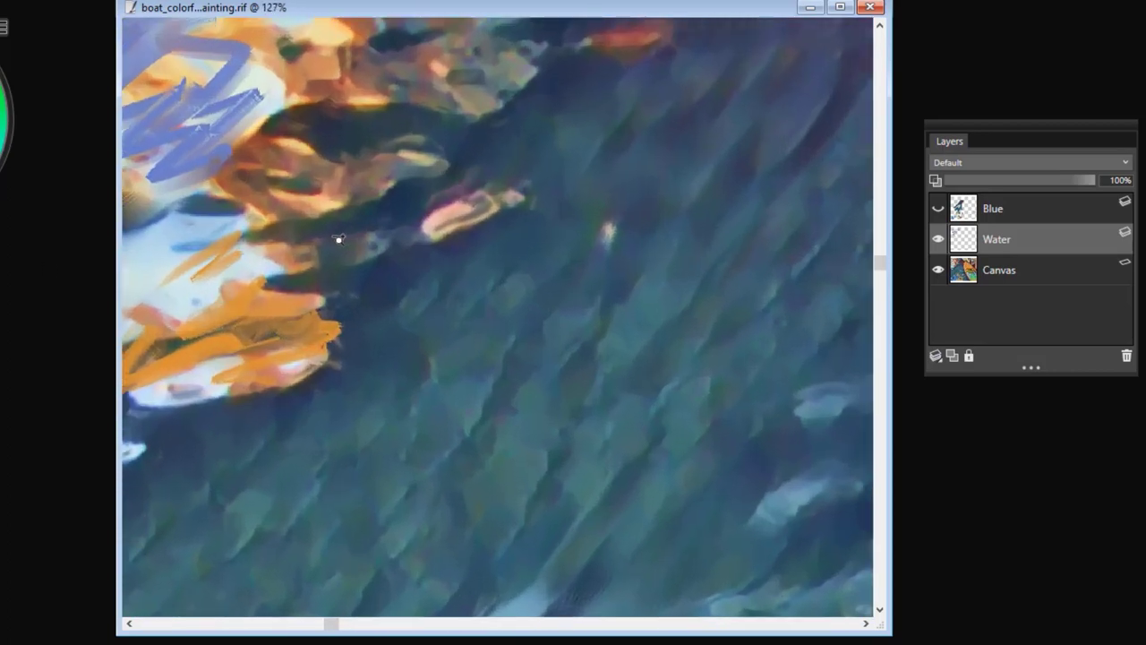
drag(236, 192, 459, 245)
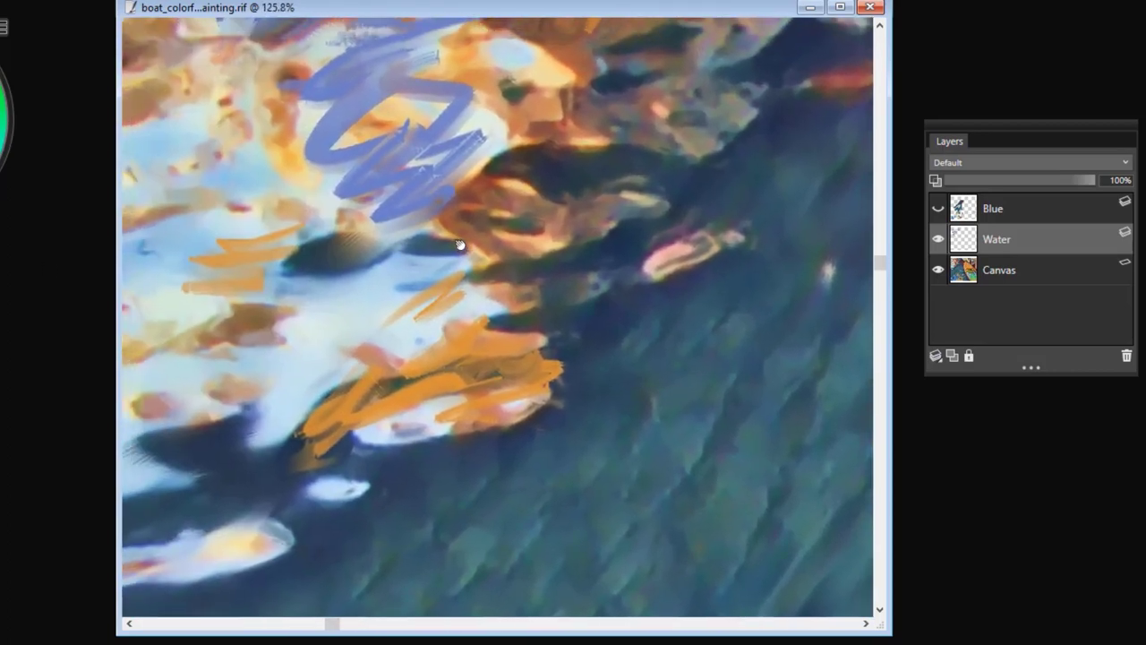
mouse_move(388, 184)
mouse_down()
mouse_move(463, 157)
mouse_move(399, 204)
mouse_move(388, 167)
mouse_move(367, 175)
mouse_move(342, 118)
mouse_move(372, 63)
mouse_move(392, 80)
mouse_move(444, 83)
mouse_move(485, 121)
mouse_move(442, 166)
mouse_move(343, 216)
mouse_move(326, 166)
mouse_move(310, 162)
mouse_move(312, 172)
mouse_move(391, 106)
mouse_move(330, 89)
mouse_move(319, 128)
mouse_up()
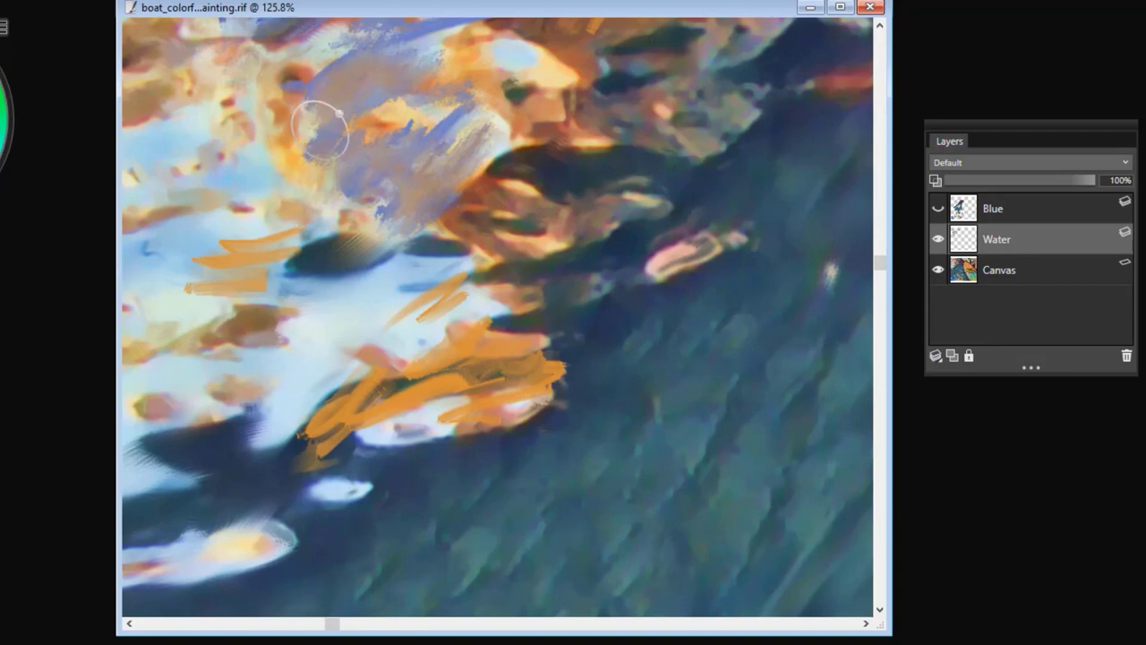
mouse_move(524, 361)
mouse_down()
mouse_move(376, 399)
mouse_move(327, 447)
mouse_move(309, 421)
mouse_move(468, 296)
mouse_move(510, 224)
mouse_up()
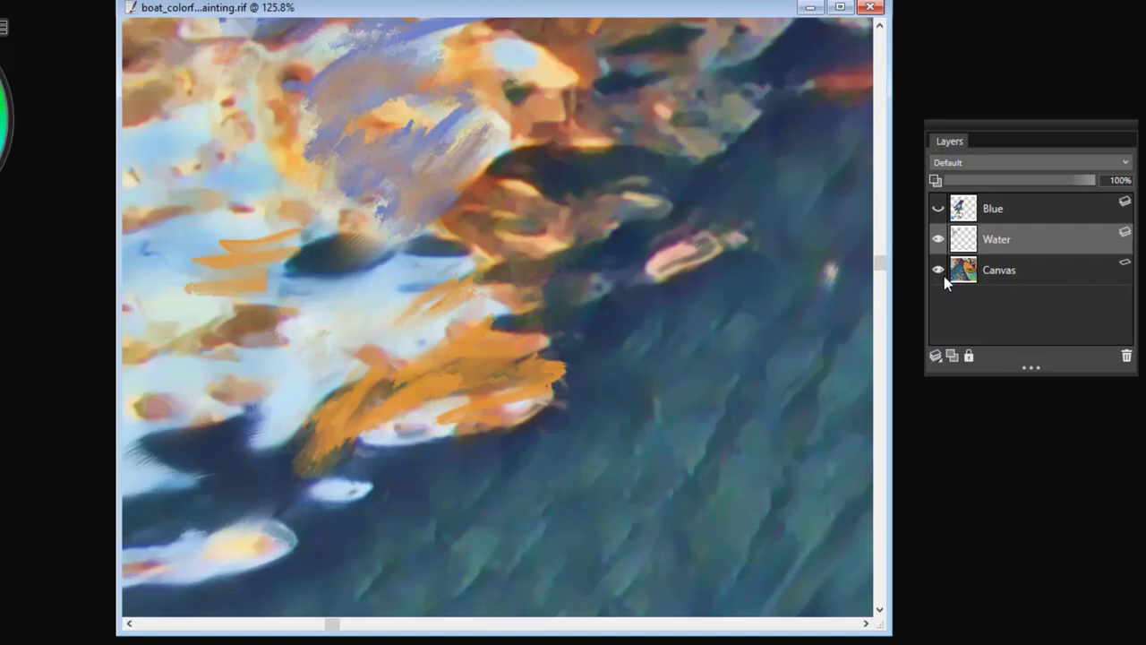
- Hide the Canvas, select the Water layer, and soften its remaining hard-edged orange strokes with the blender
click(946, 270)
click(938, 270)
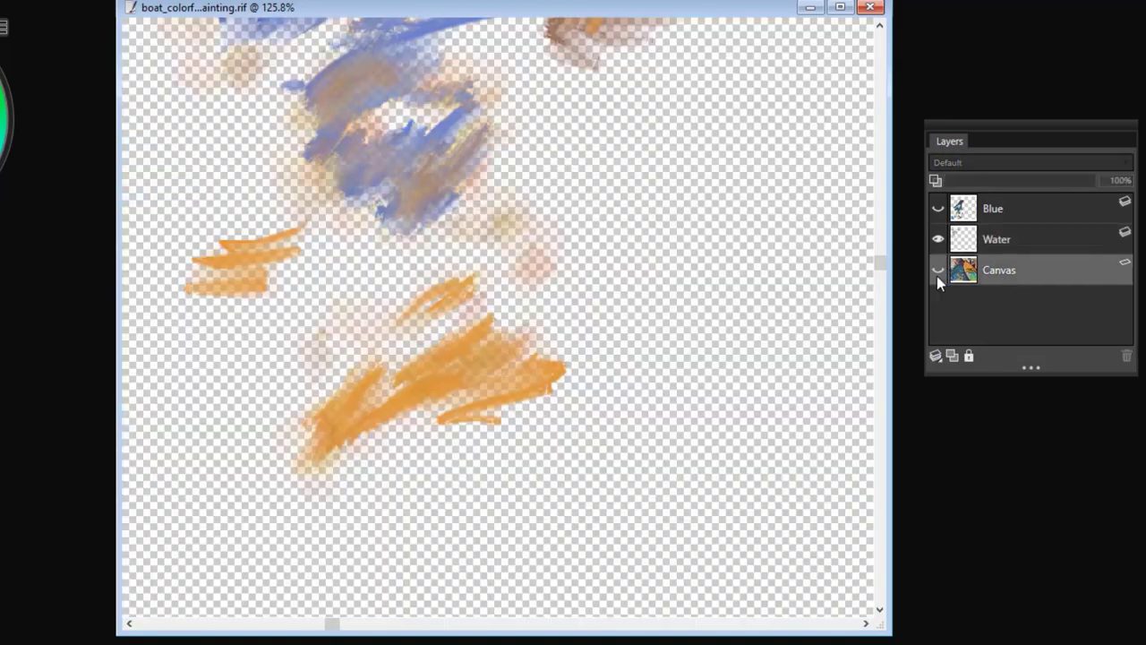
click(962, 244)
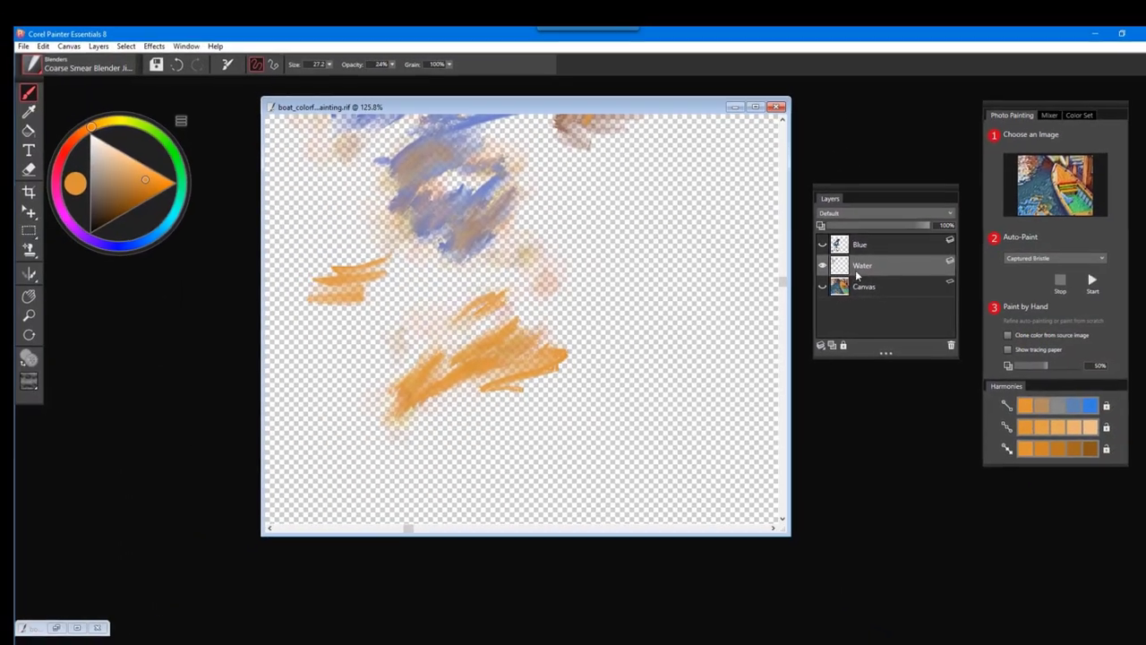
drag(356, 278, 284, 324)
drag(447, 376, 492, 292)
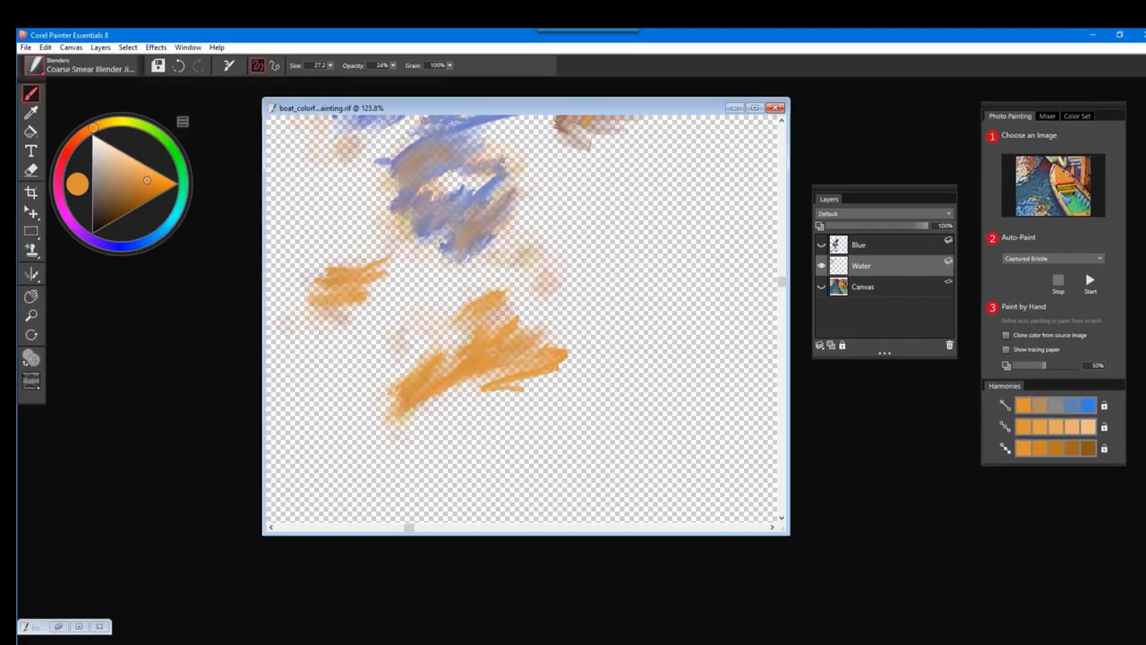
mouse_move(452, 367)
mouse_down()
mouse_move(514, 385)
mouse_move(562, 347)
mouse_up()
- Blend the orange, brown and blue strokes in the upper area of the Water layer
scroll(456, 345, up, 2)
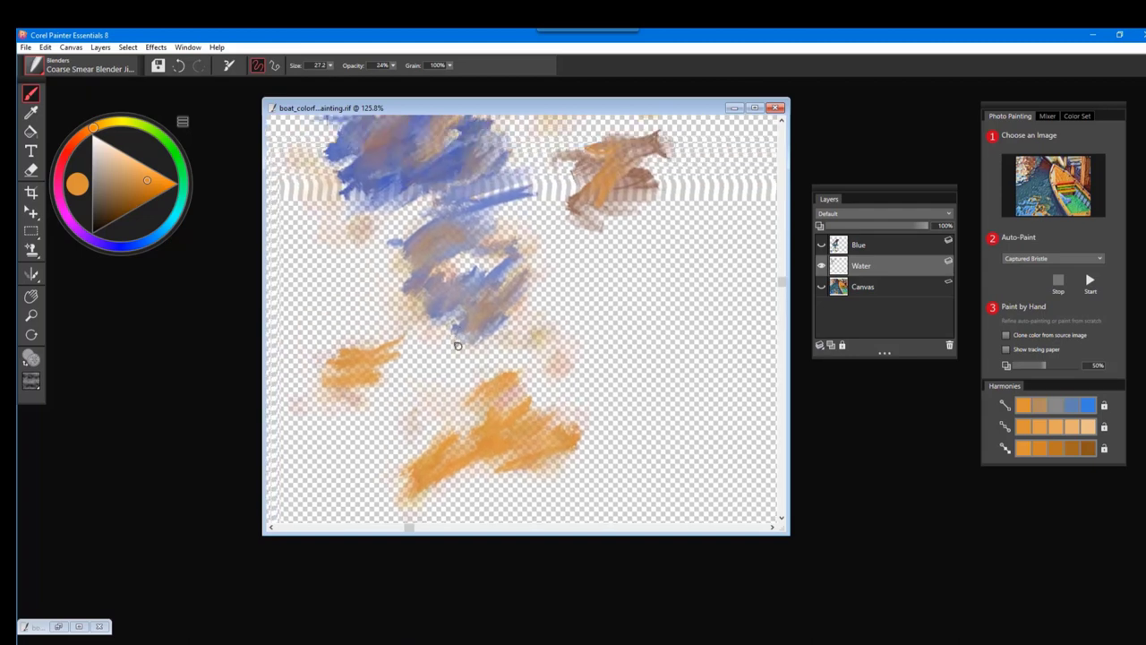
scroll(457, 346, up, 3)
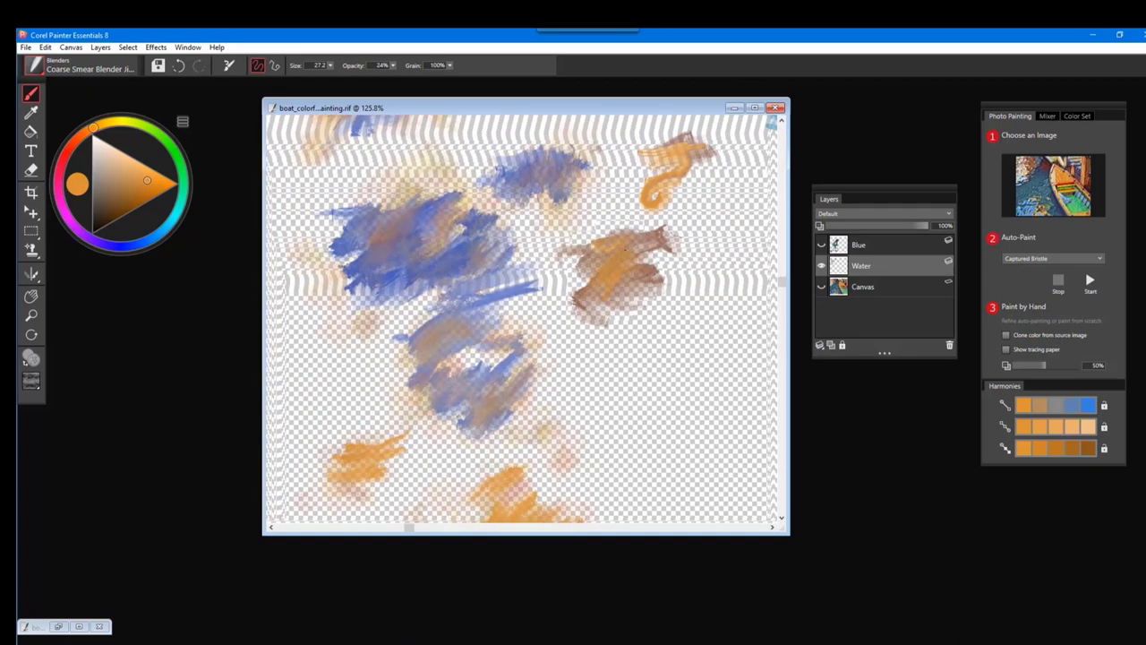
mouse_move(644, 202)
mouse_down()
mouse_move(651, 163)
mouse_move(682, 175)
mouse_move(685, 147)
mouse_move(646, 198)
mouse_up()
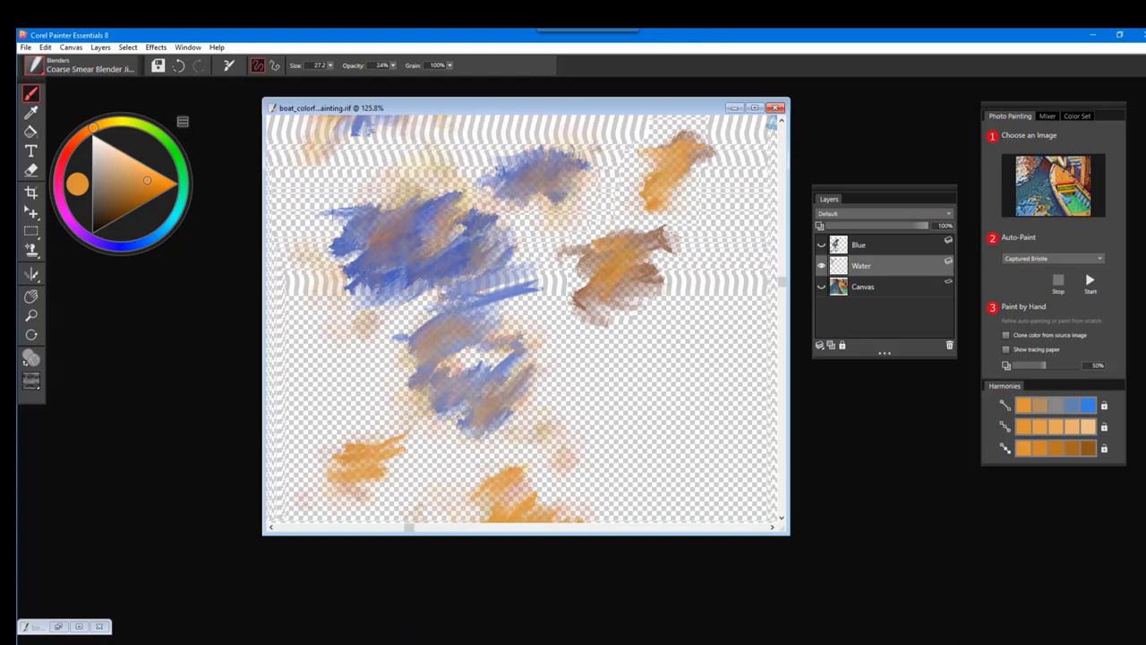
mouse_move(349, 224)
mouse_down()
mouse_move(332, 286)
mouse_move(483, 295)
mouse_move(519, 313)
mouse_move(404, 225)
mouse_up()
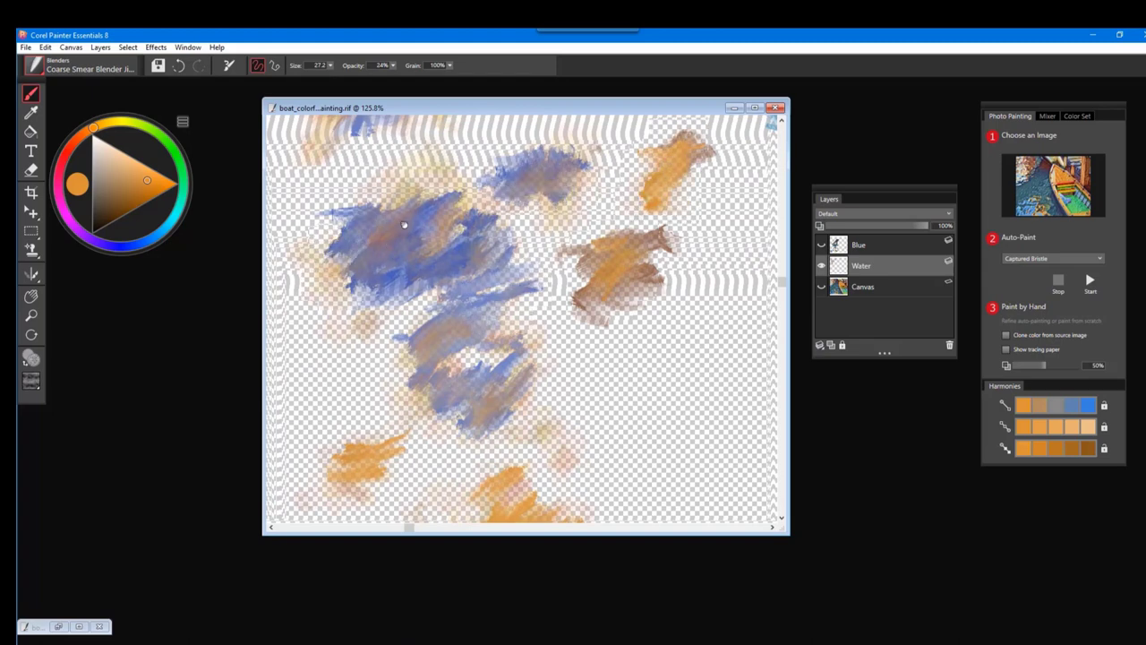
scroll(403, 225, up, 5)
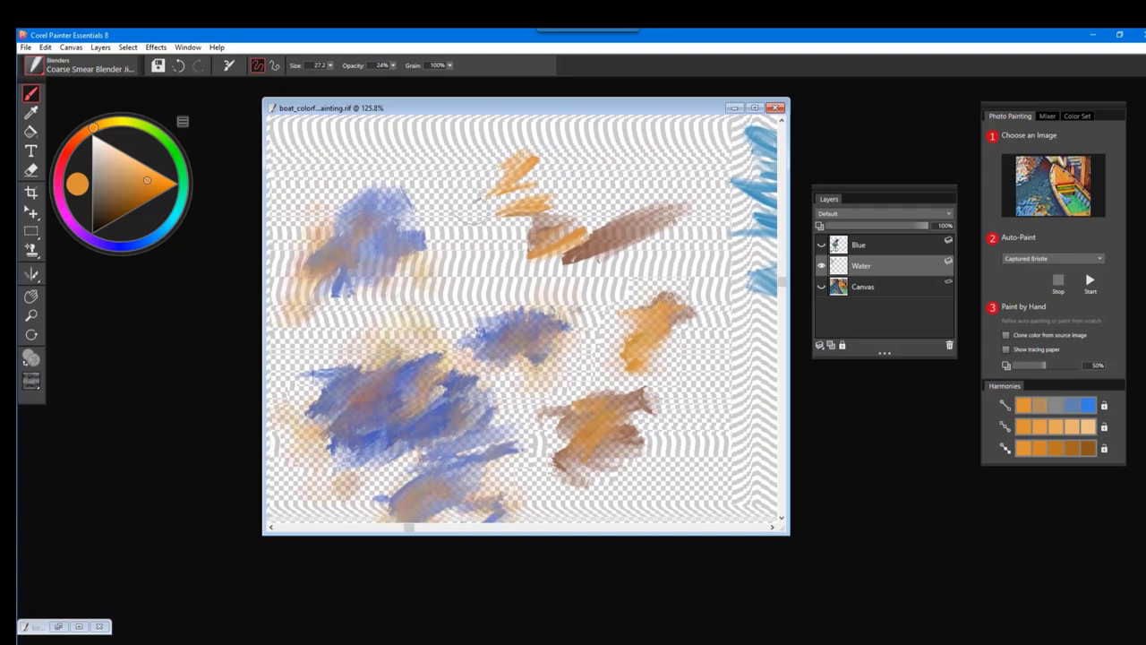
mouse_move(474, 206)
mouse_down()
mouse_move(519, 184)
mouse_move(478, 158)
mouse_move(519, 231)
mouse_move(539, 217)
mouse_move(569, 256)
mouse_up()
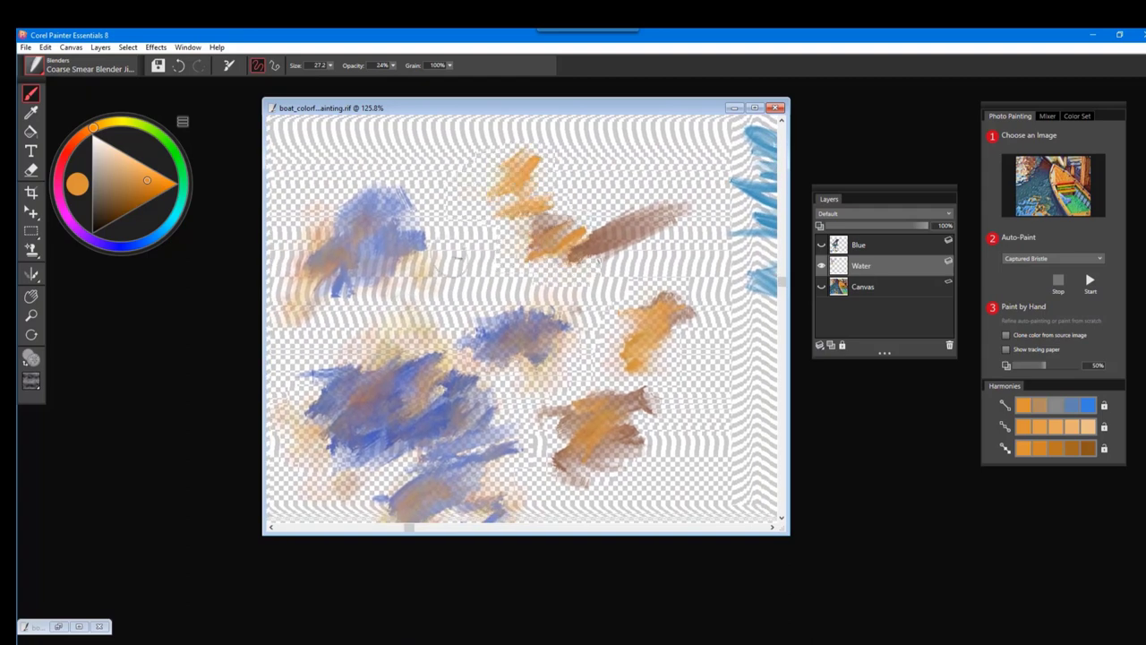
- Smear the cyan-blue strokes near the upper edge of the Water layer to pick up warm underlying colors
drag(665, 259, 493, 294)
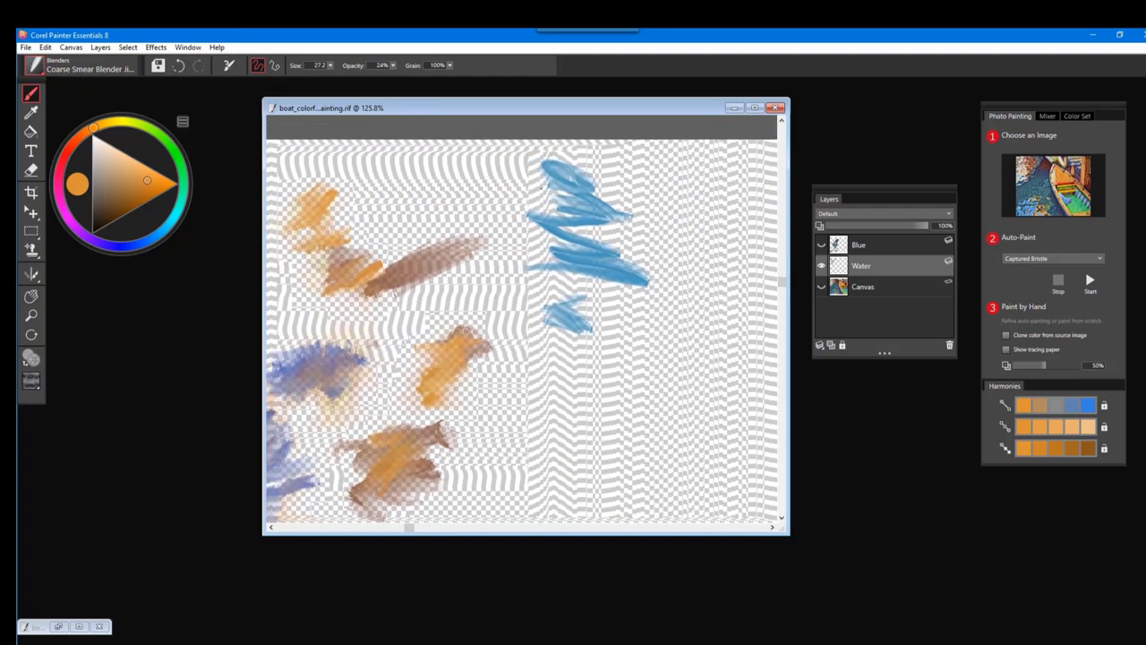
mouse_move(537, 170)
mouse_down()
mouse_move(608, 210)
mouse_move(538, 152)
mouse_move(596, 229)
mouse_move(566, 231)
mouse_move(637, 260)
mouse_move(587, 291)
mouse_move(537, 278)
mouse_move(556, 269)
mouse_move(658, 291)
mouse_move(573, 317)
mouse_move(609, 335)
mouse_move(570, 310)
mouse_up()
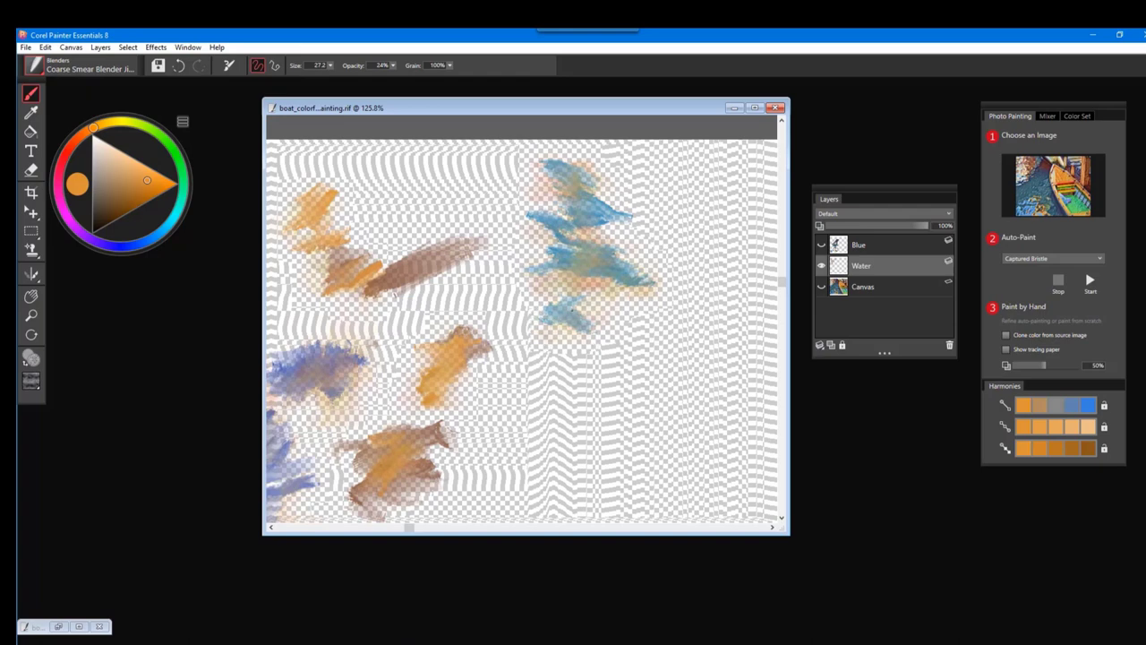
mouse_move(573, 224)
mouse_down()
mouse_move(619, 216)
mouse_move(593, 227)
mouse_move(565, 224)
mouse_up()
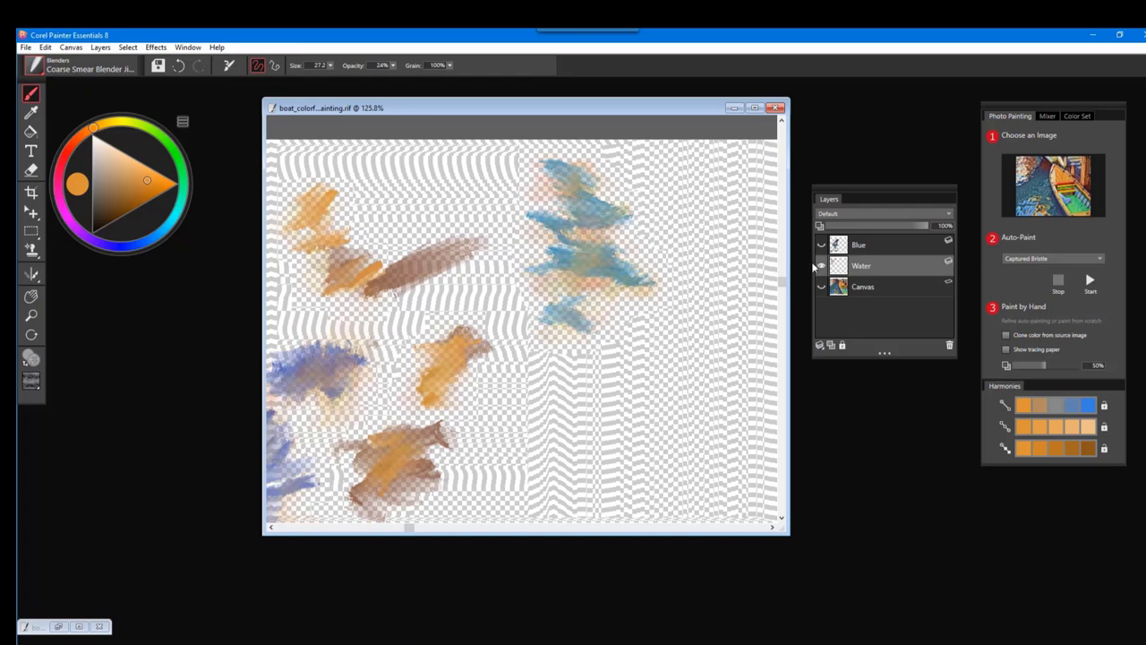
- Show the Canvas again, fit the whole painting in view, and select the Blue layer
click(821, 286)
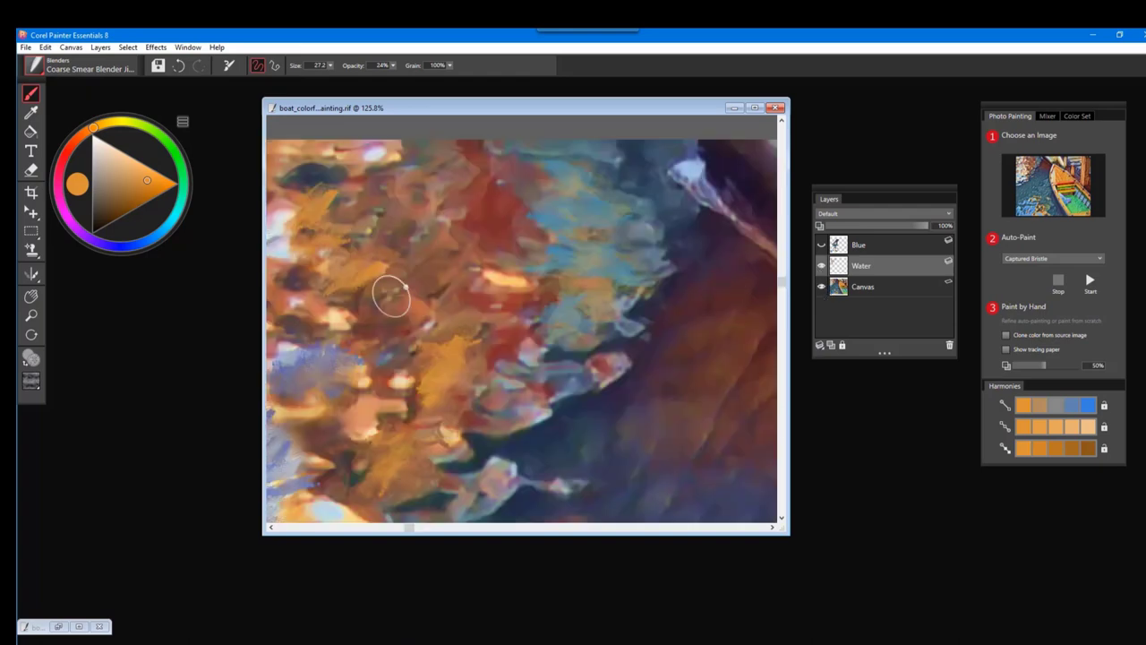
click(30, 315)
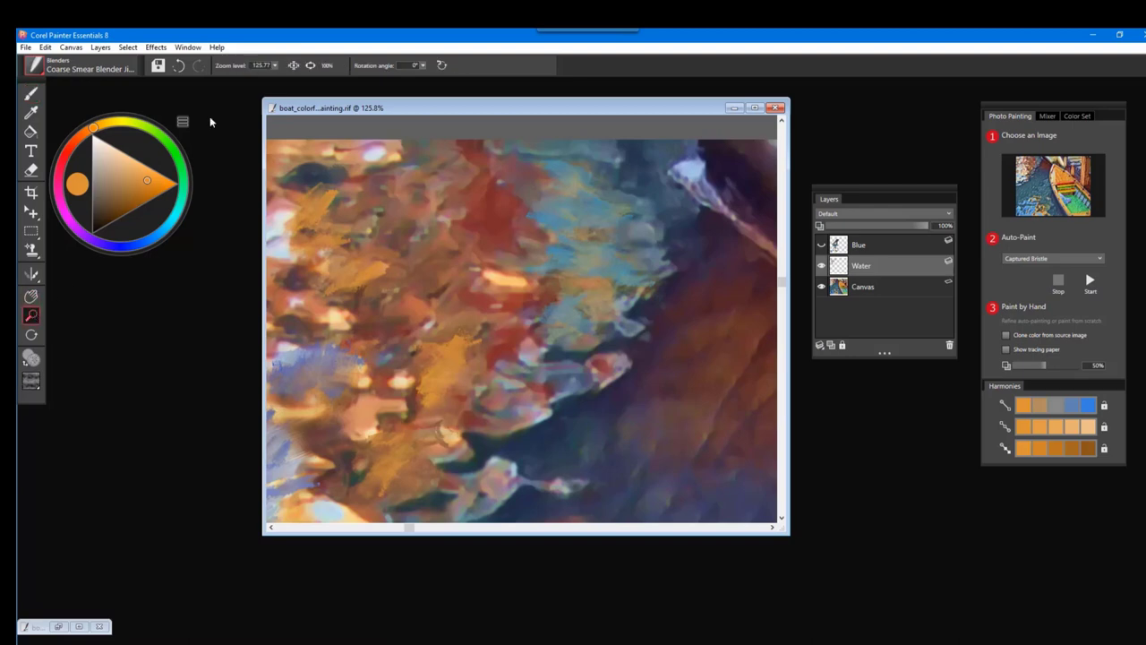
click(311, 65)
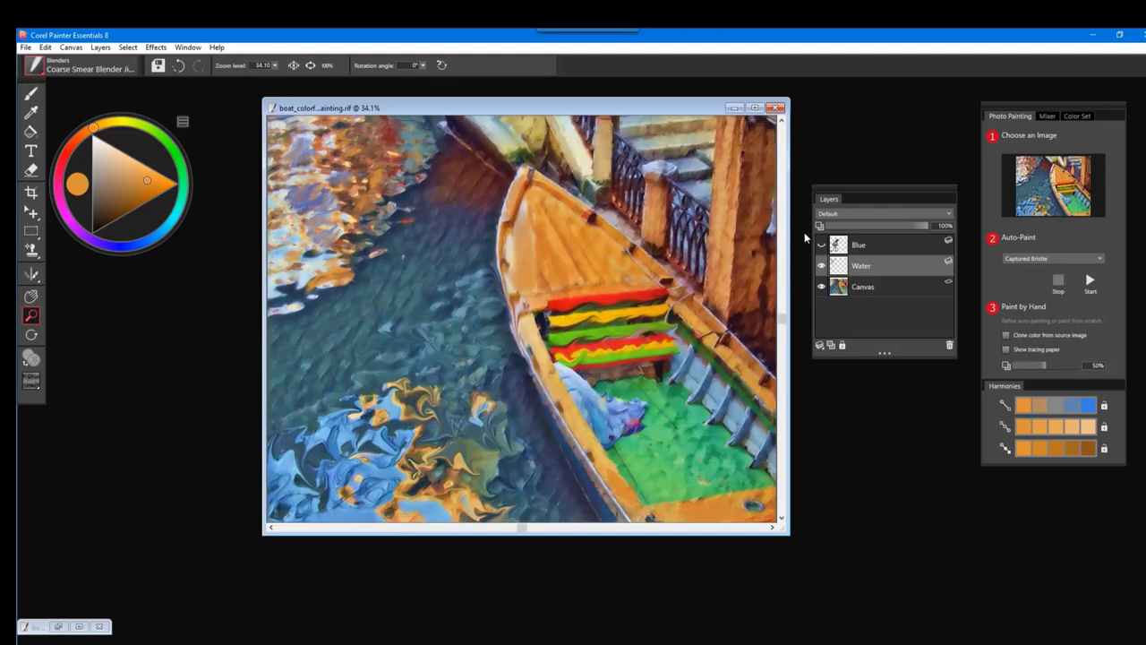
click(833, 246)
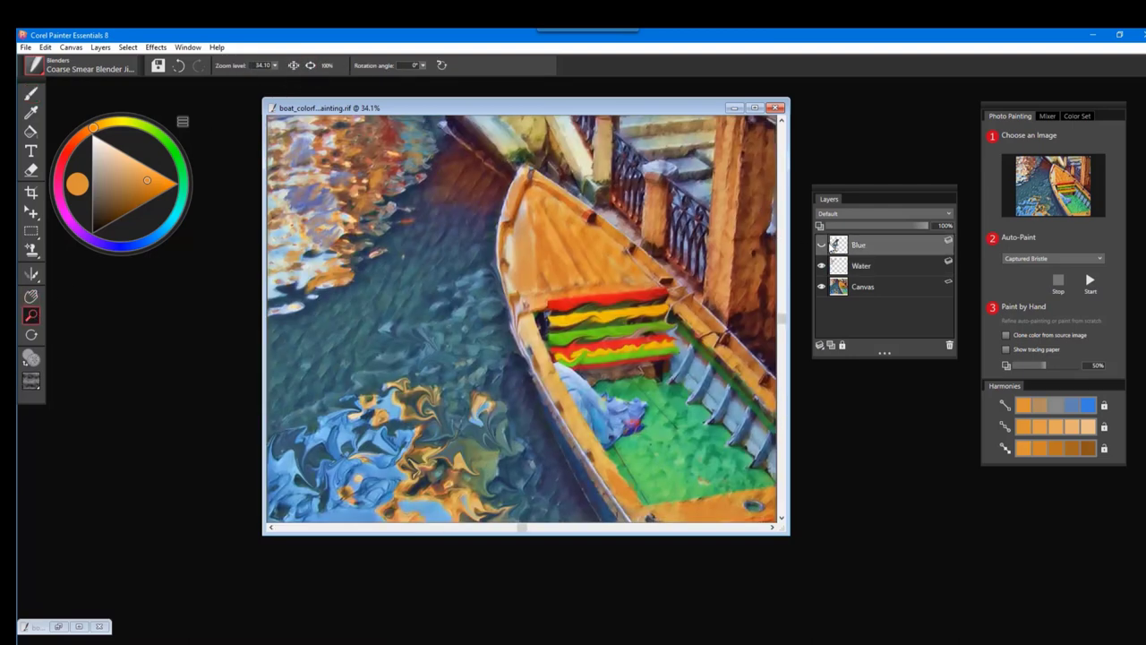
- Show the Blue layer again and fit the whole painting in view
click(822, 245)
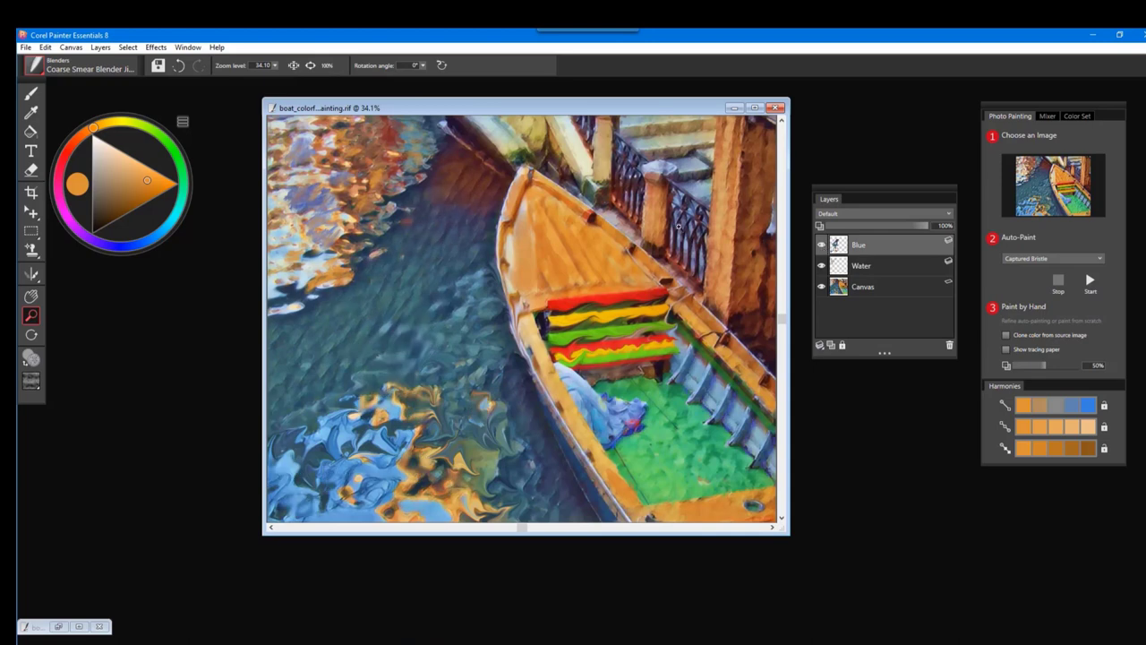
scroll(677, 226, up, 1)
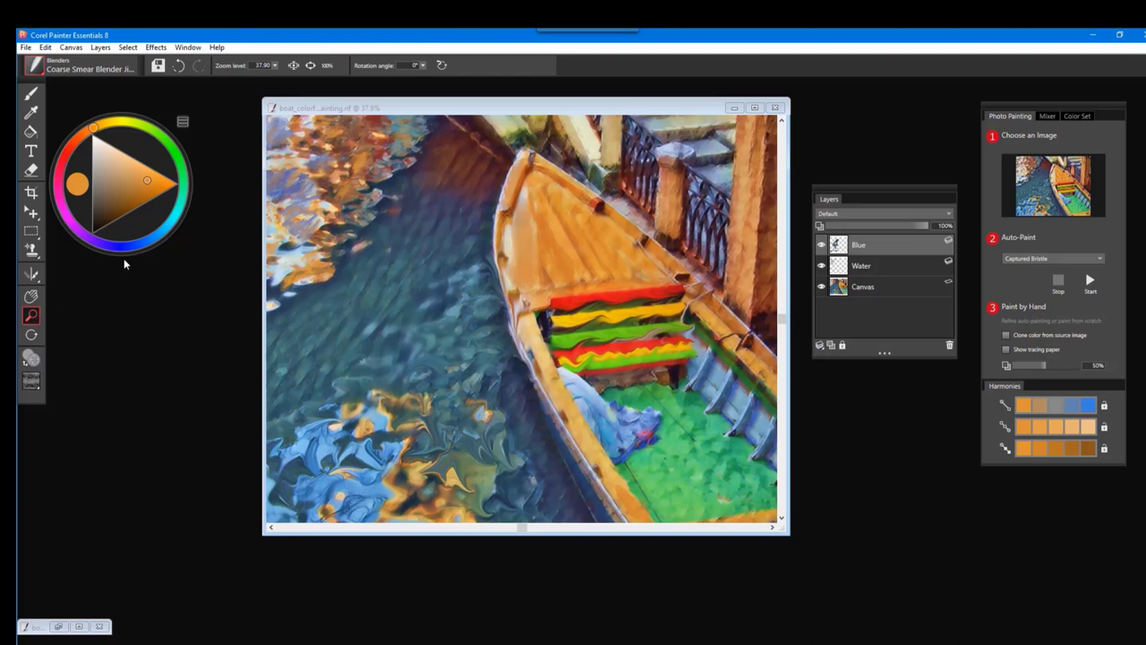
click(311, 66)
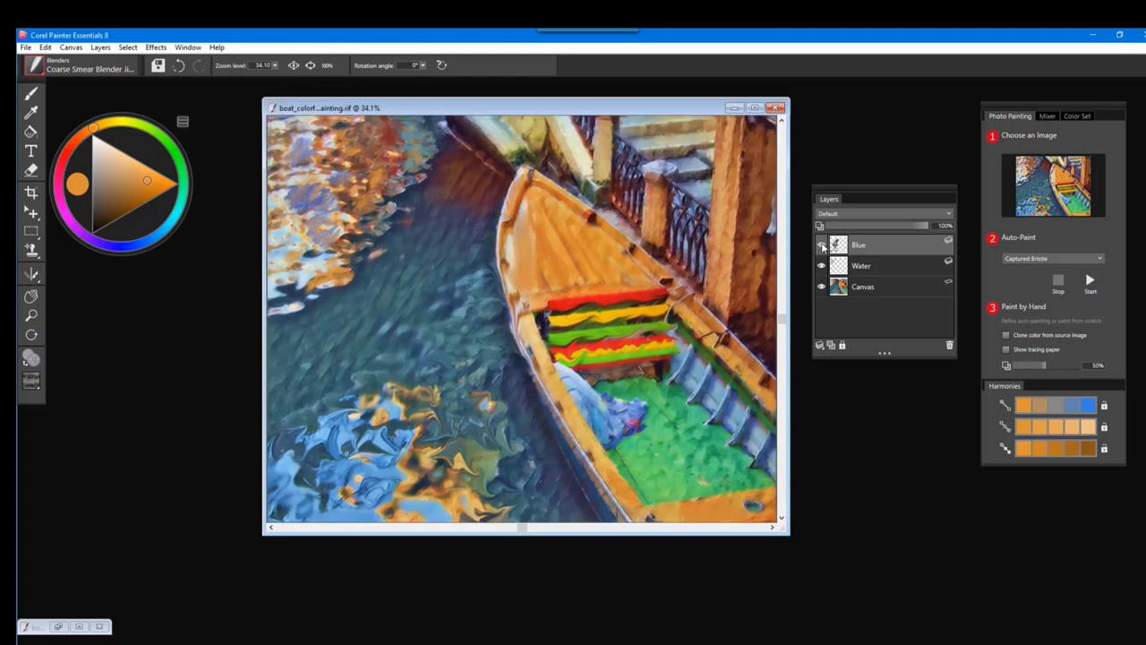
- View the original boat_colorful.jpg photo for comparison and minimize it again to return to the painting
click(59, 625)
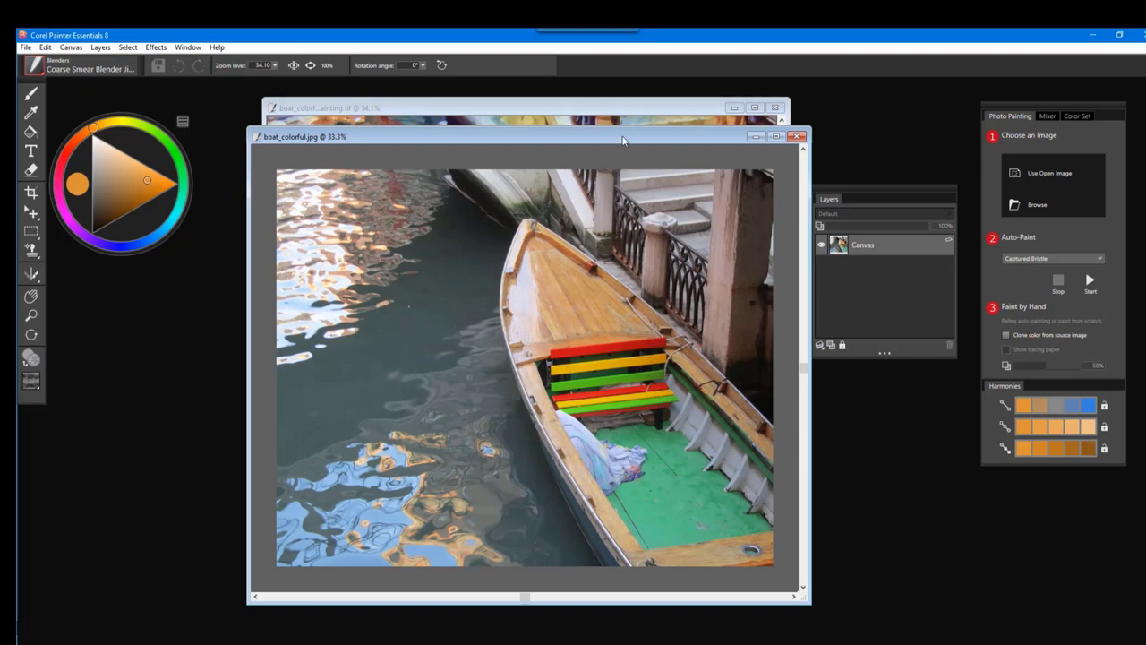
click(755, 136)
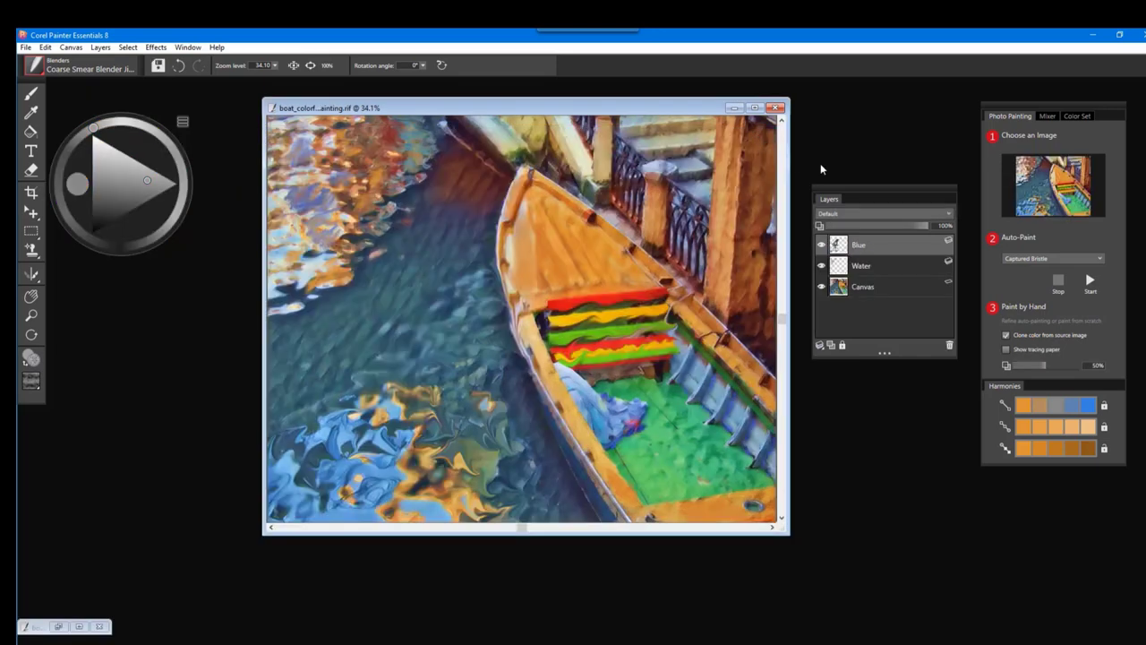
- Compare the painting without and with the Blue and Water layers, leaving both visible and the Blue layer selected
click(821, 246)
click(821, 267)
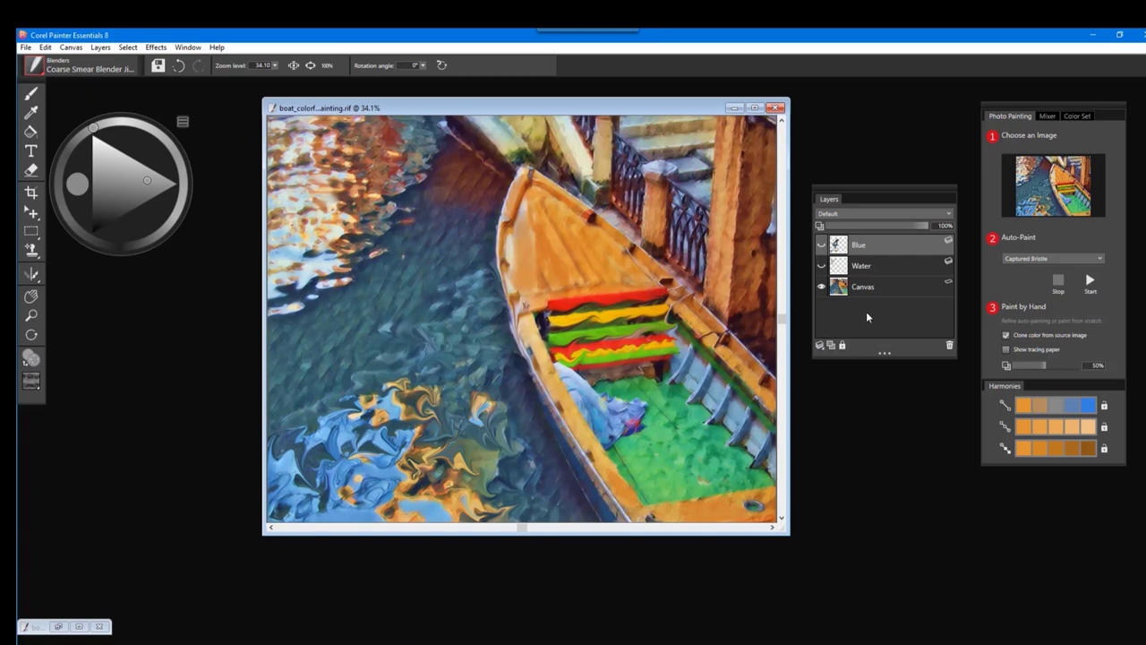
click(822, 266)
click(824, 245)
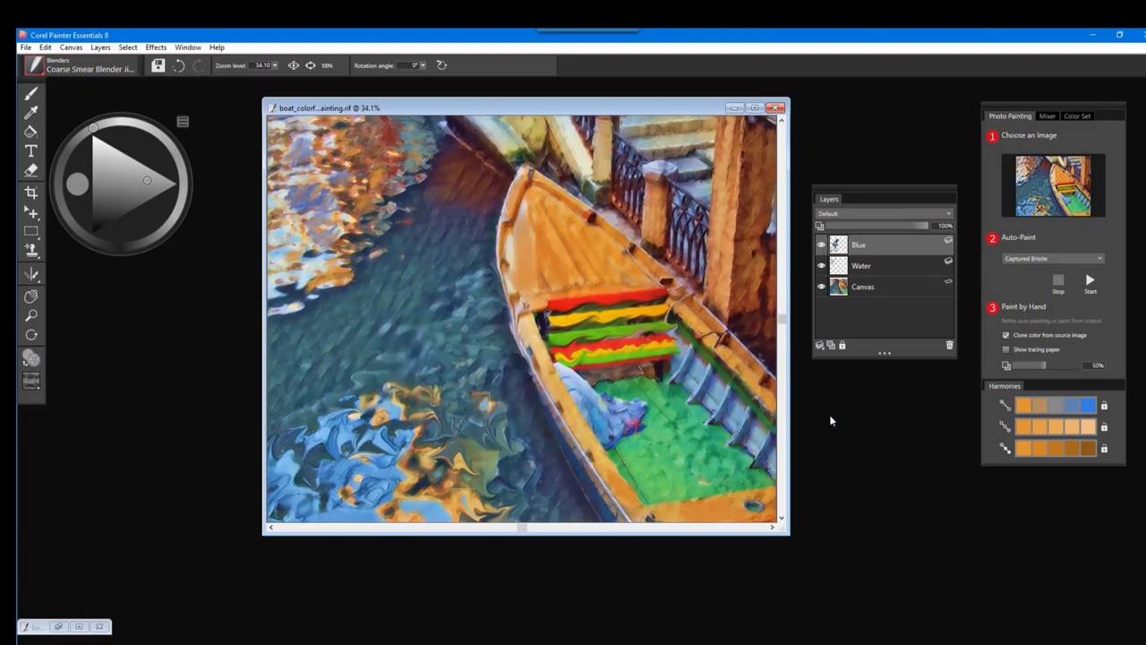
click(873, 291)
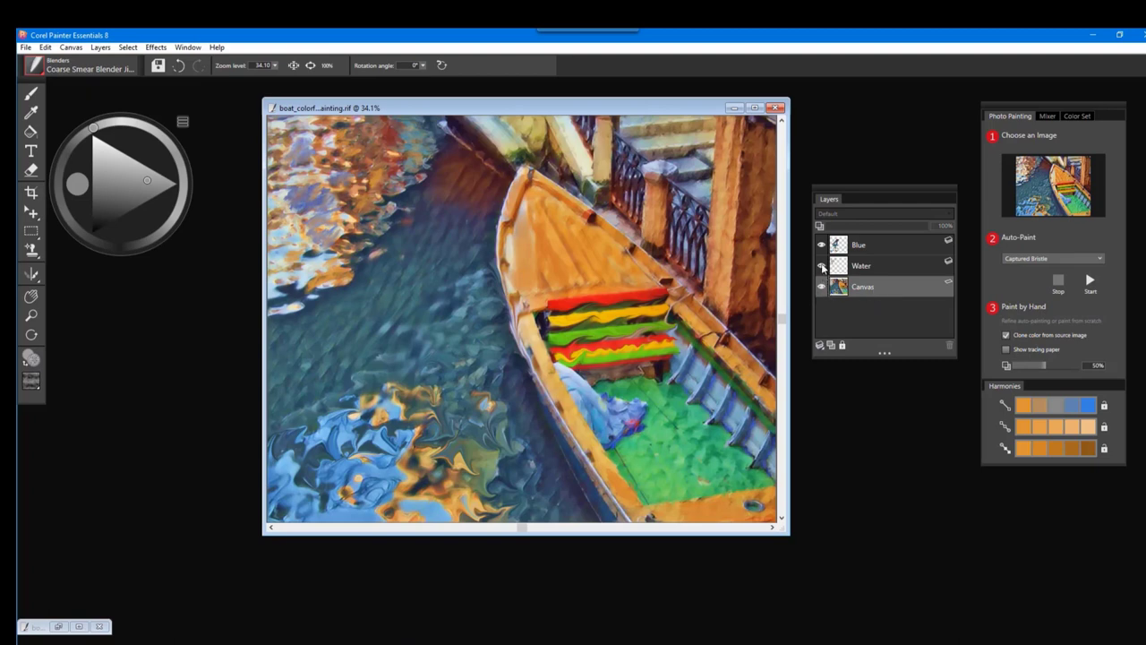
click(878, 247)
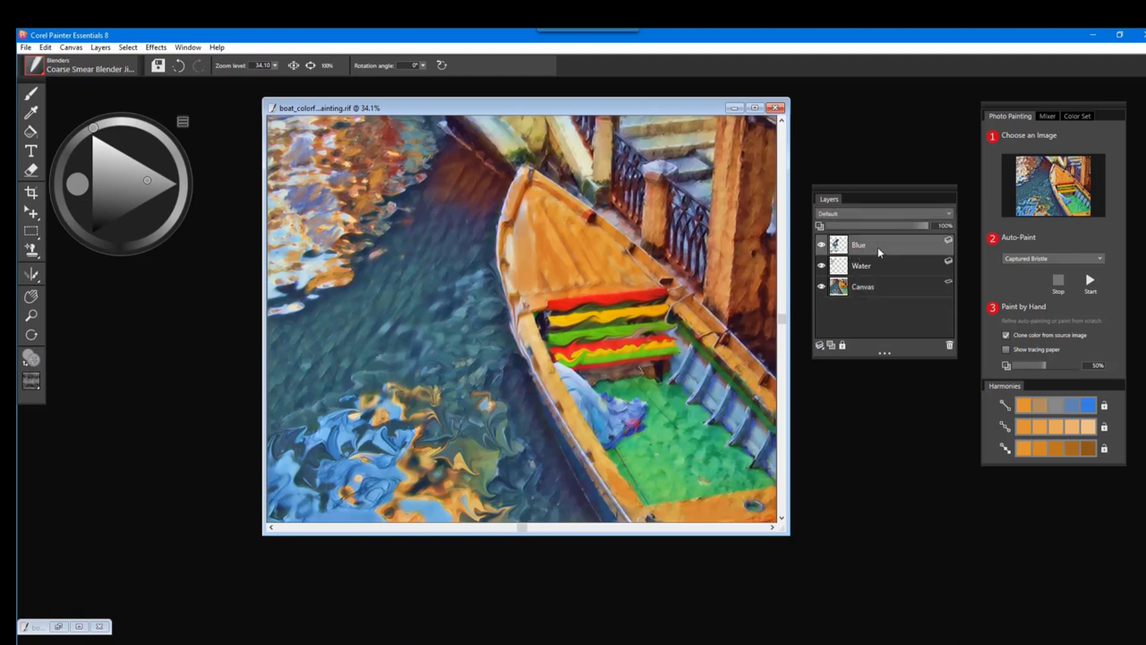